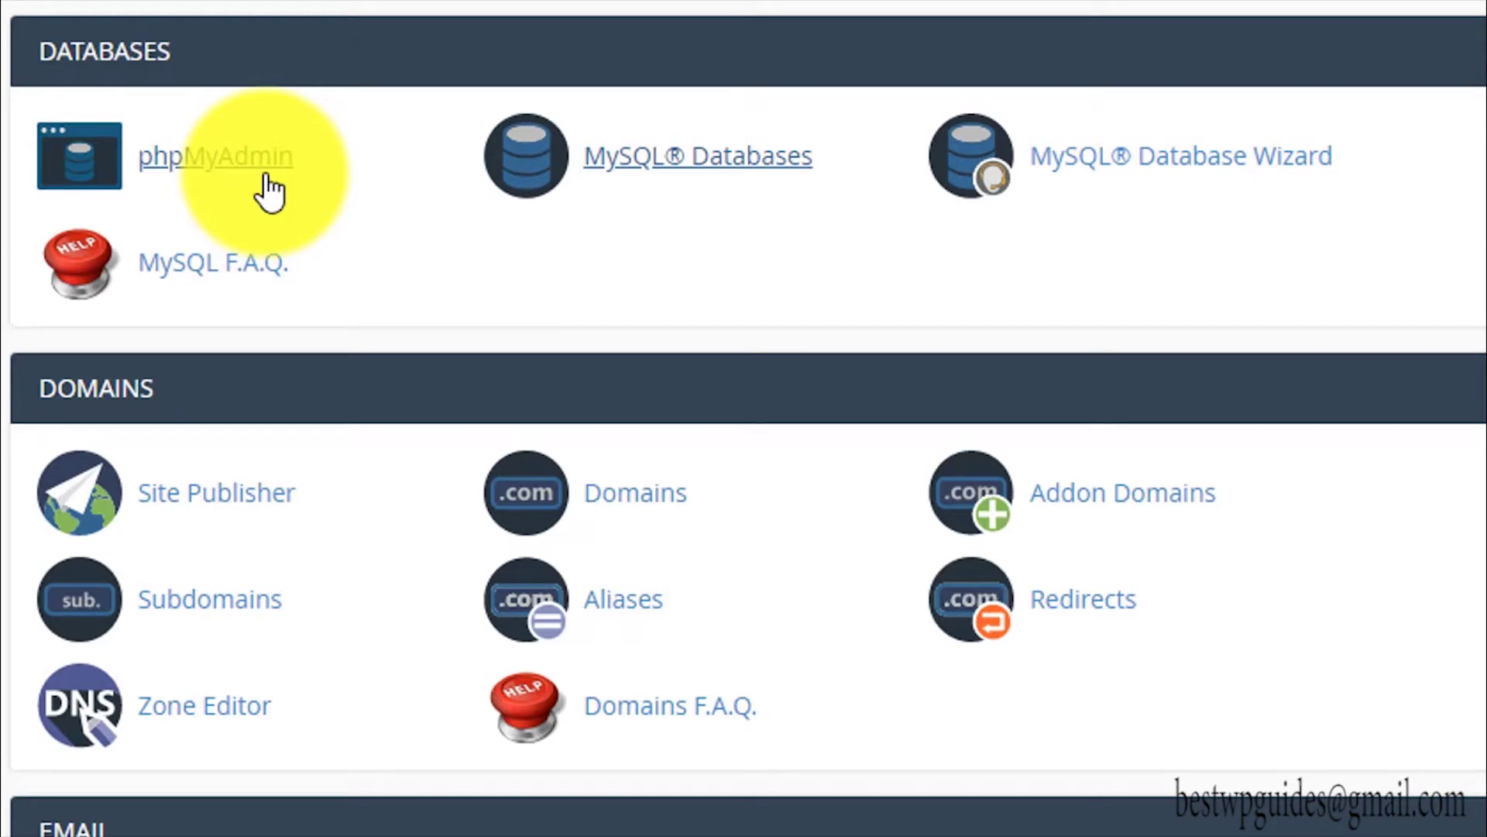
Step: Open phpMyAdmin from the hosting control panel and display the table list of the bonzuncq_wp937 database
{"action": "left_click", "coordinate": [220, 172]}
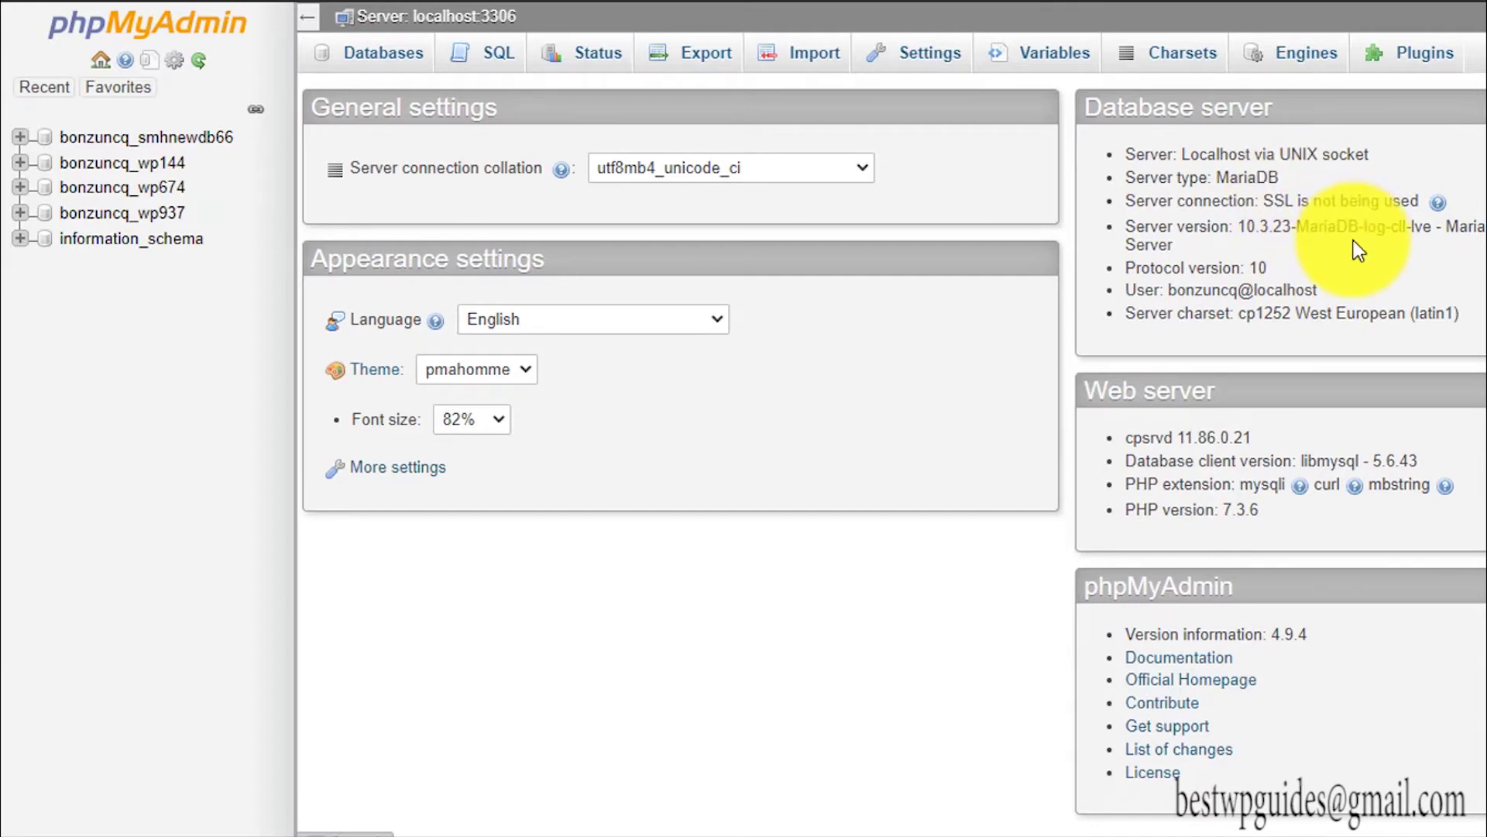
{"action": "scroll", "coordinate": [1353, 241], "scroll_direction": "down", "scroll_amount": 1}
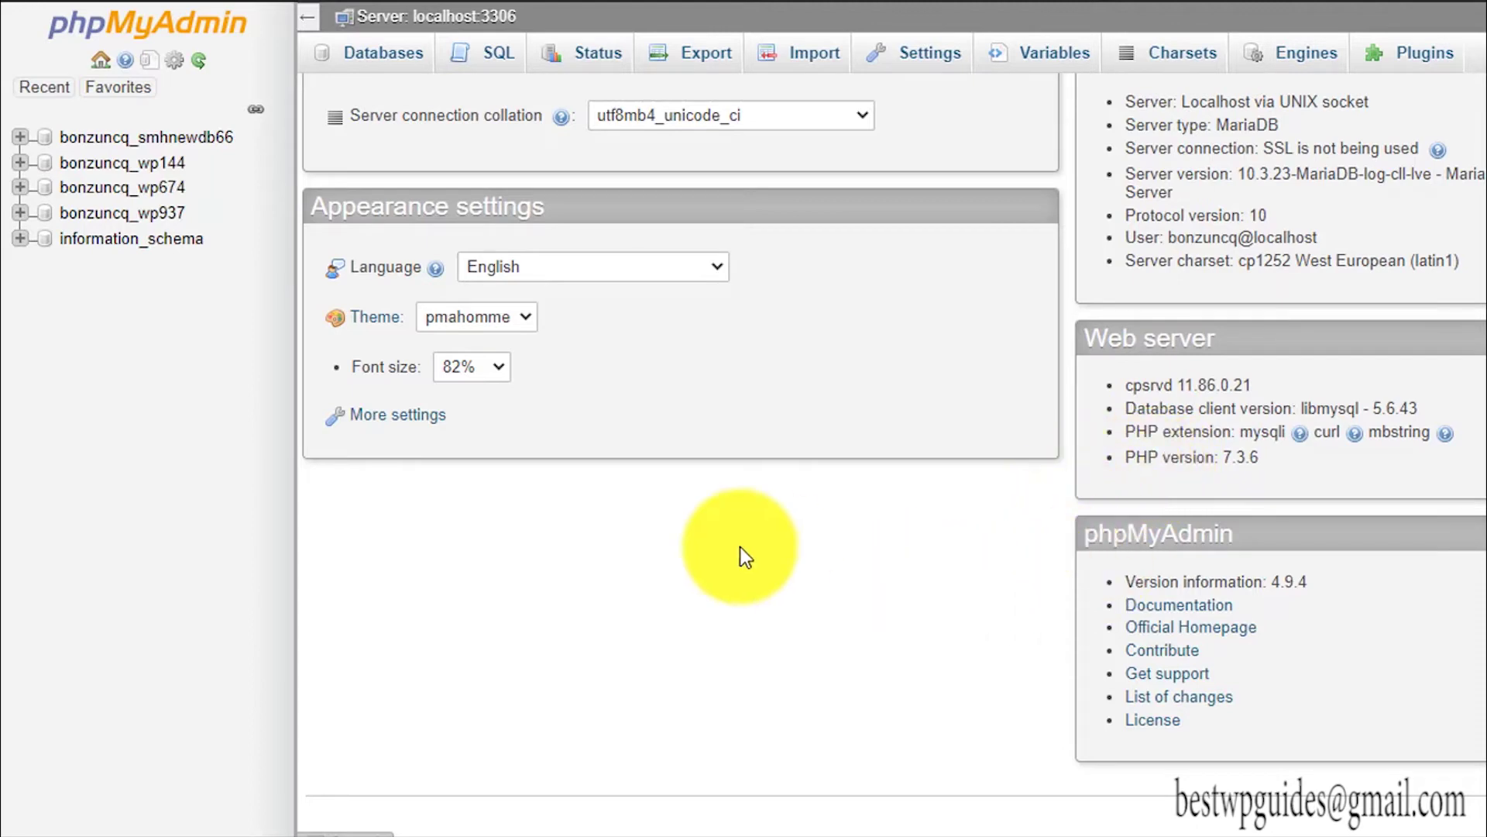
{"action": "scroll", "coordinate": [708, 545], "scroll_direction": "up", "scroll_amount": 2}
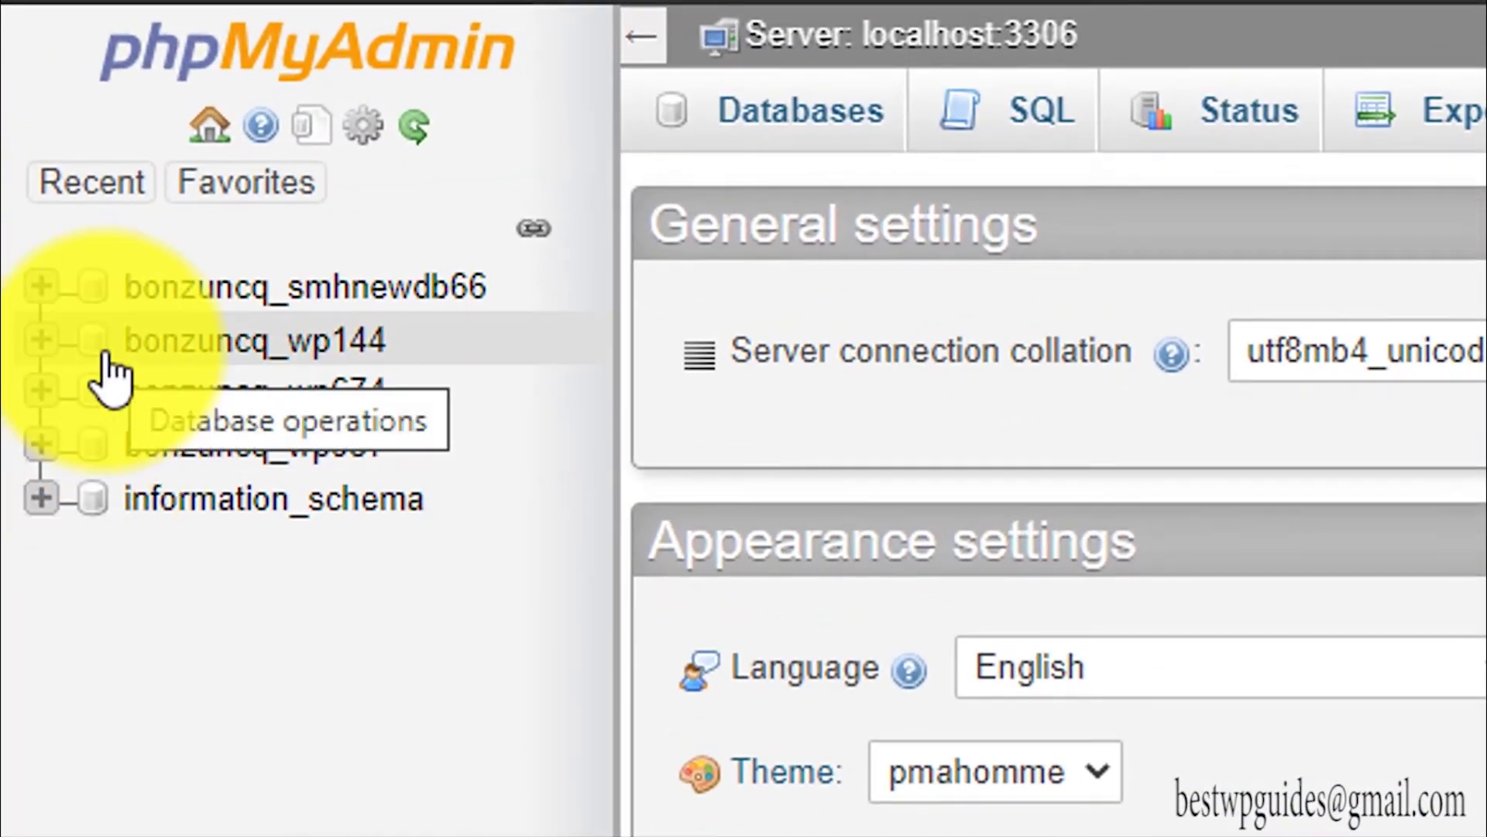
{"action": "left_click", "coordinate": [46, 443]}
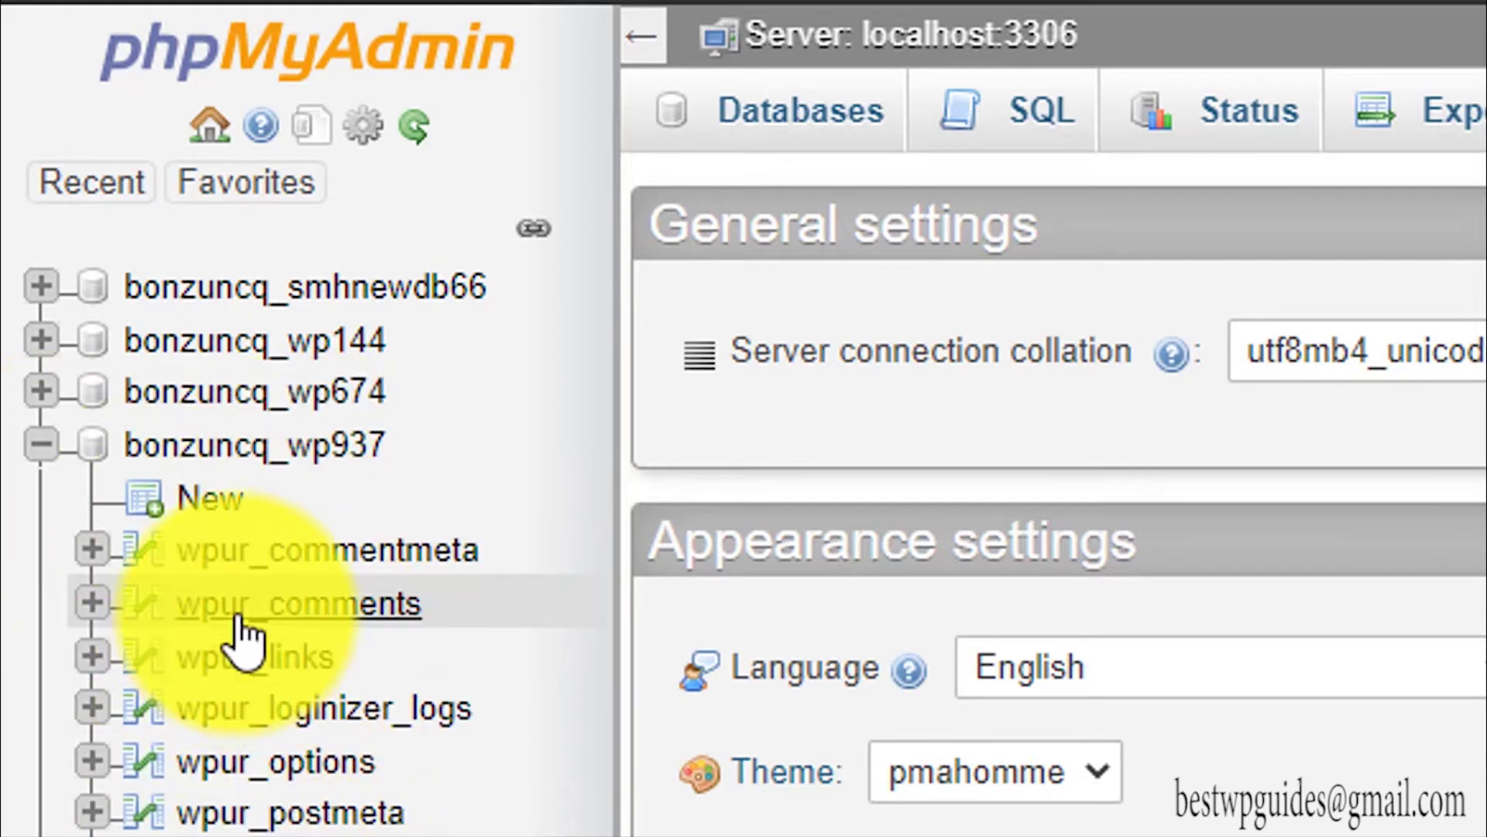
{"action": "left_click", "coordinate": [183, 454]}
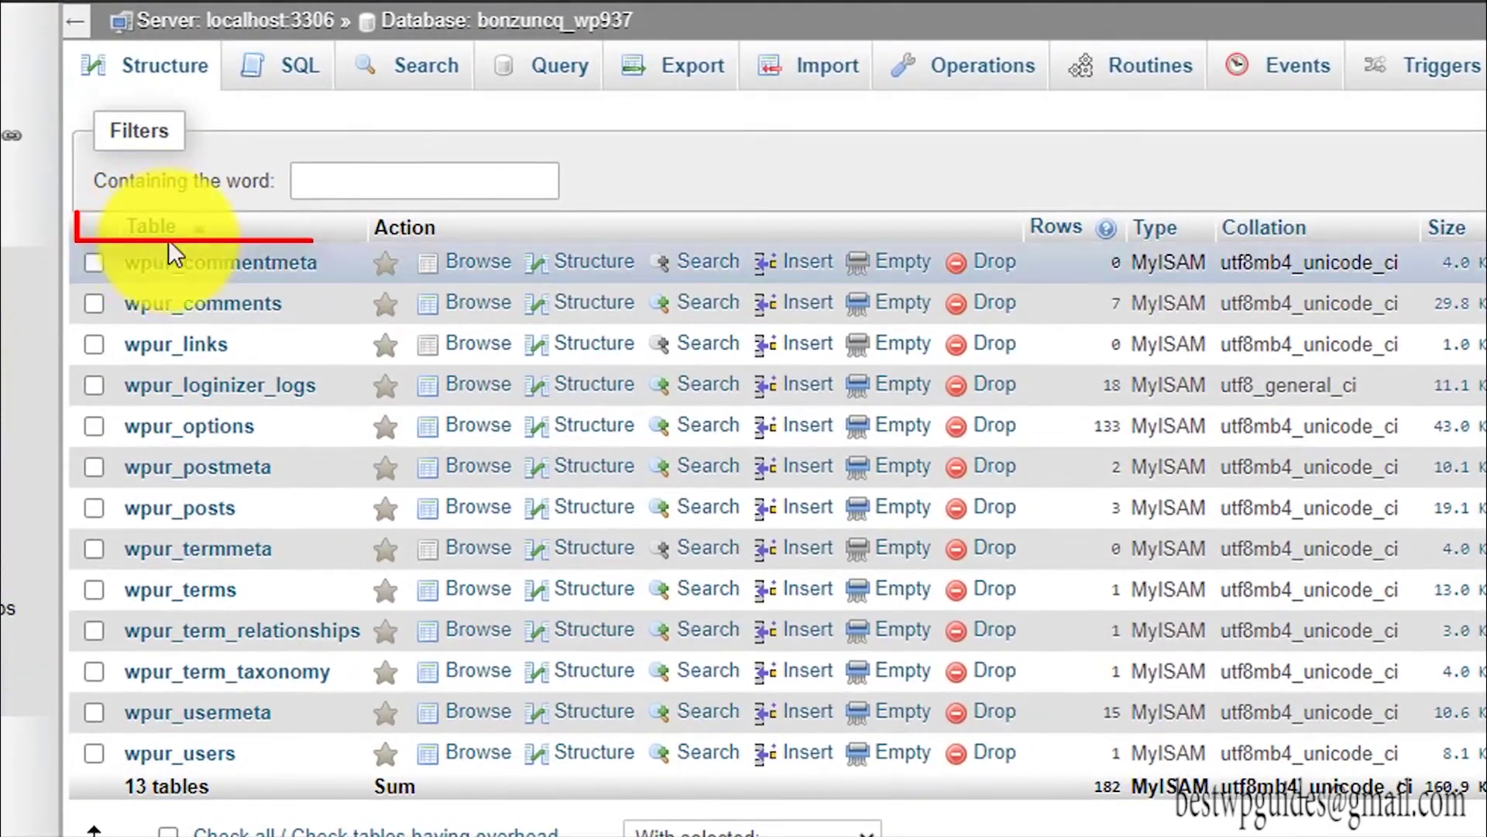
Step: Look through the database's tables, open wpur_users and examine all columns of its user record
{"action": "scroll", "coordinate": [182, 690], "scroll_direction": "down", "scroll_amount": 2}
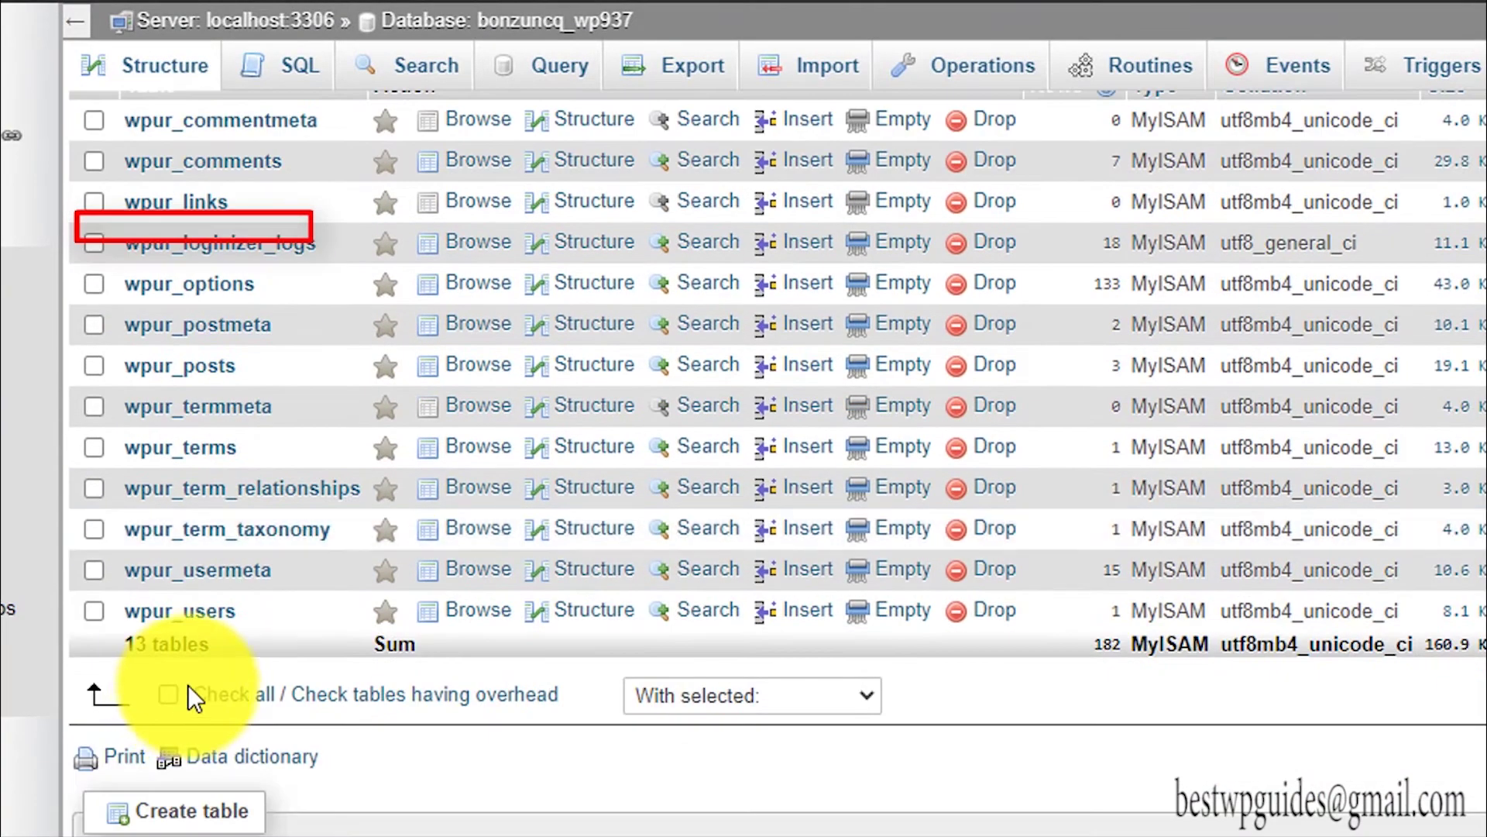
{"action": "scroll", "coordinate": [317, 594], "scroll_direction": "up", "scroll_amount": 2}
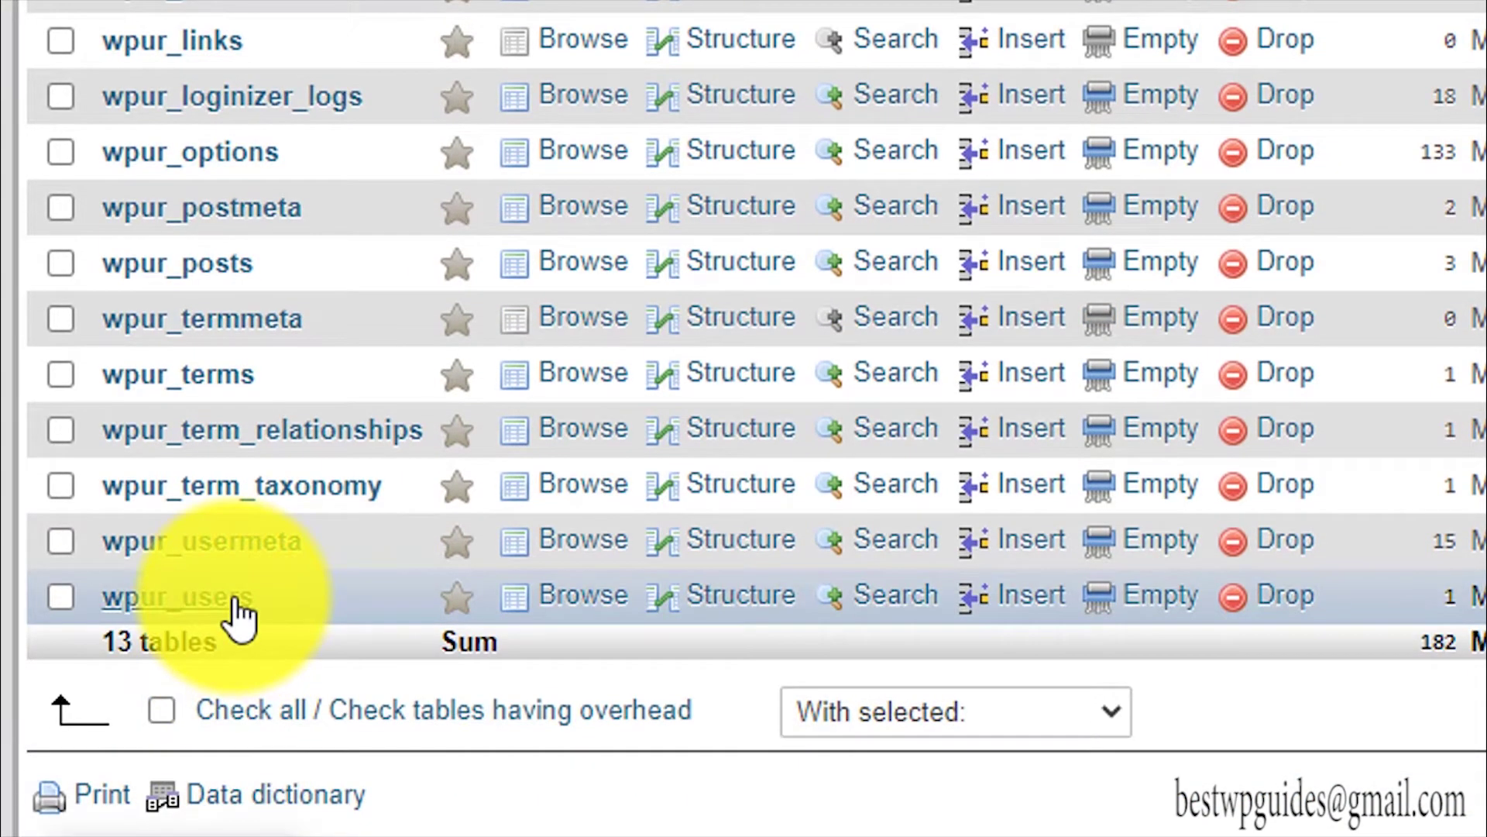
{"action": "scroll", "coordinate": [395, 735], "scroll_direction": "up", "scroll_amount": 2}
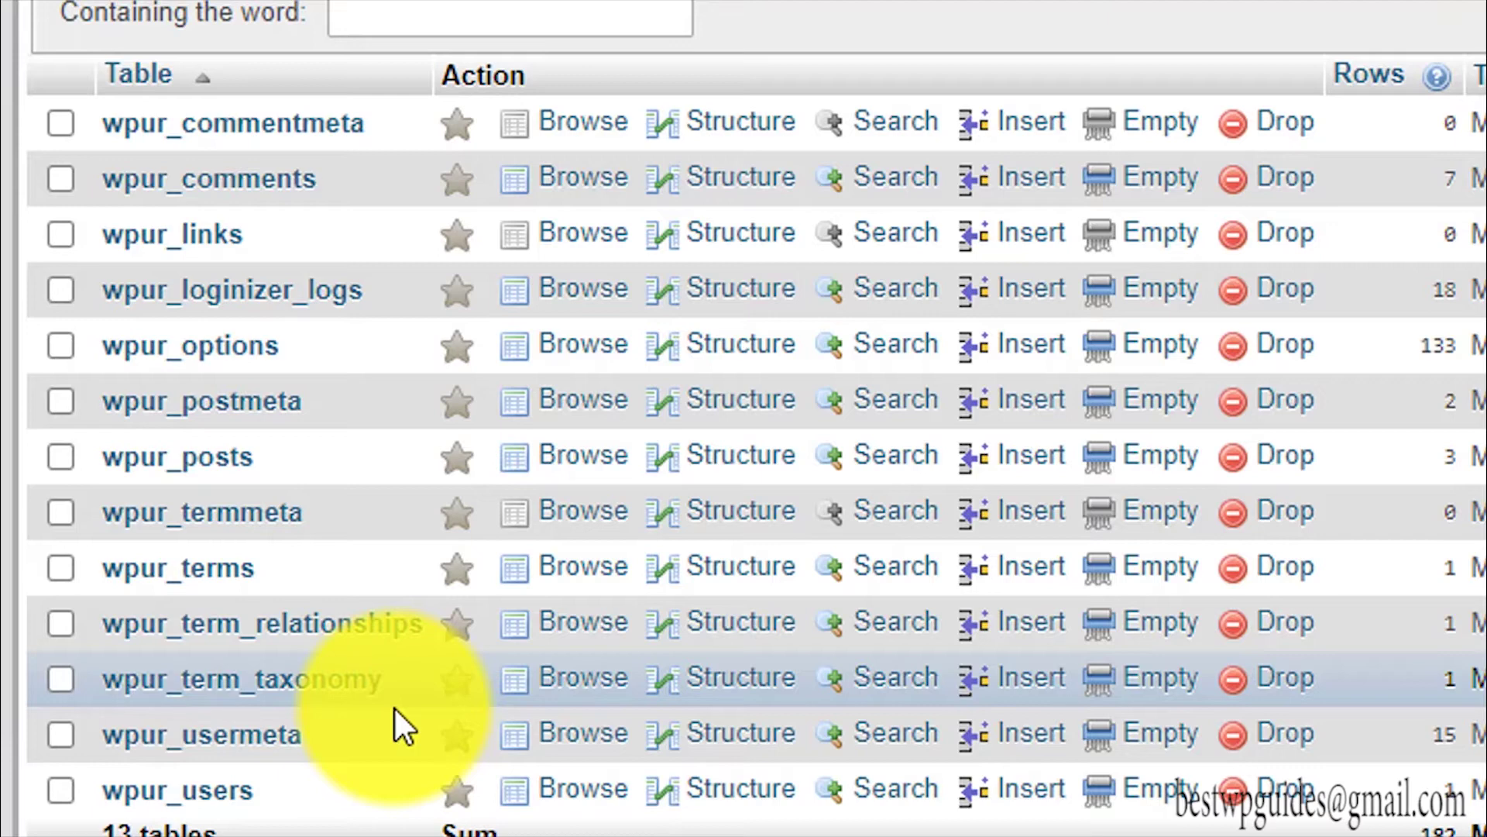
{"action": "left_click", "coordinate": [206, 784]}
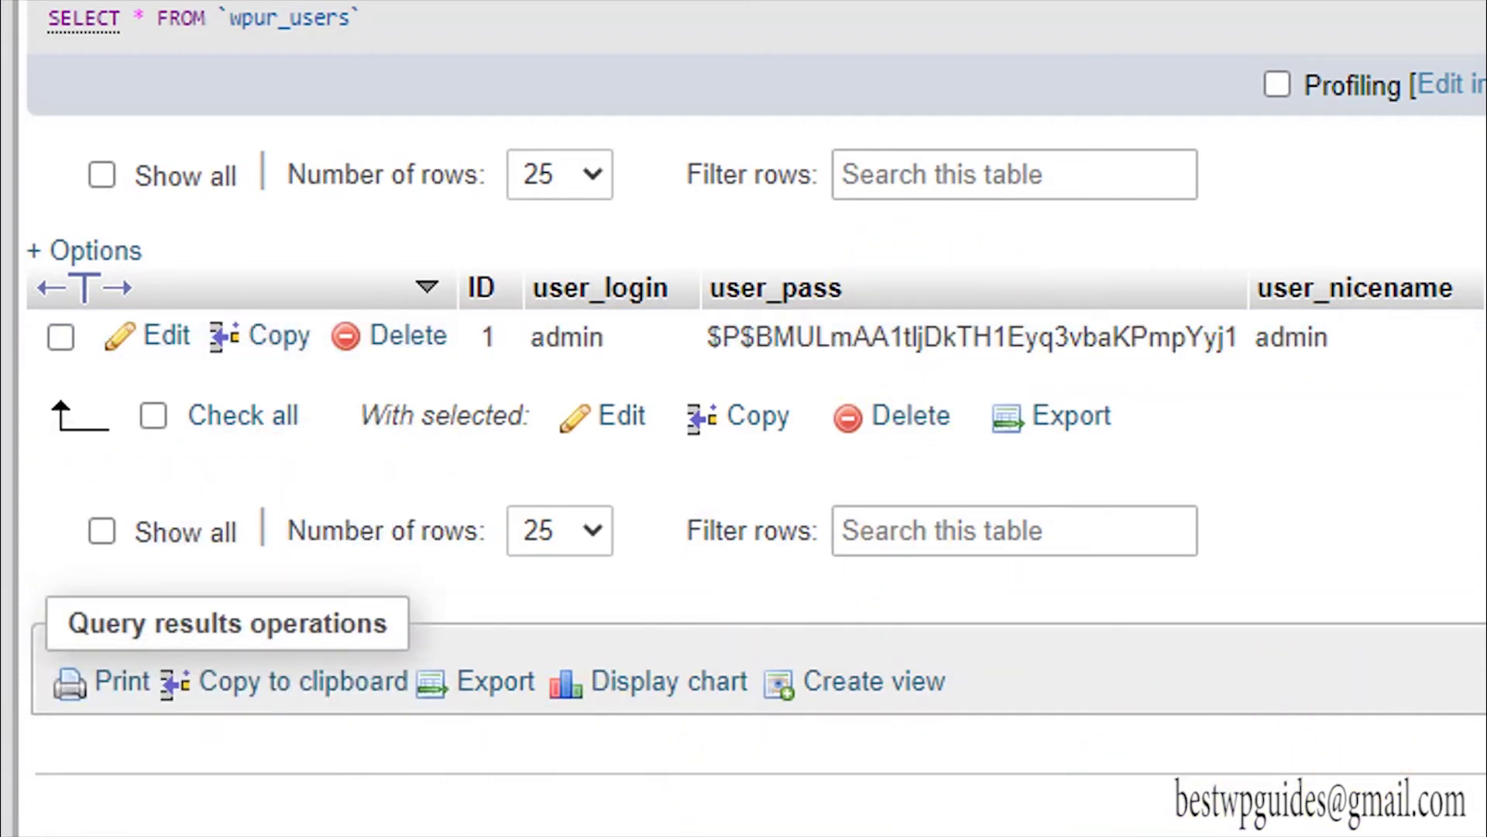
{"action": "scroll", "coordinate": [1299, 696], "scroll_direction": "right", "scroll_amount": 7}
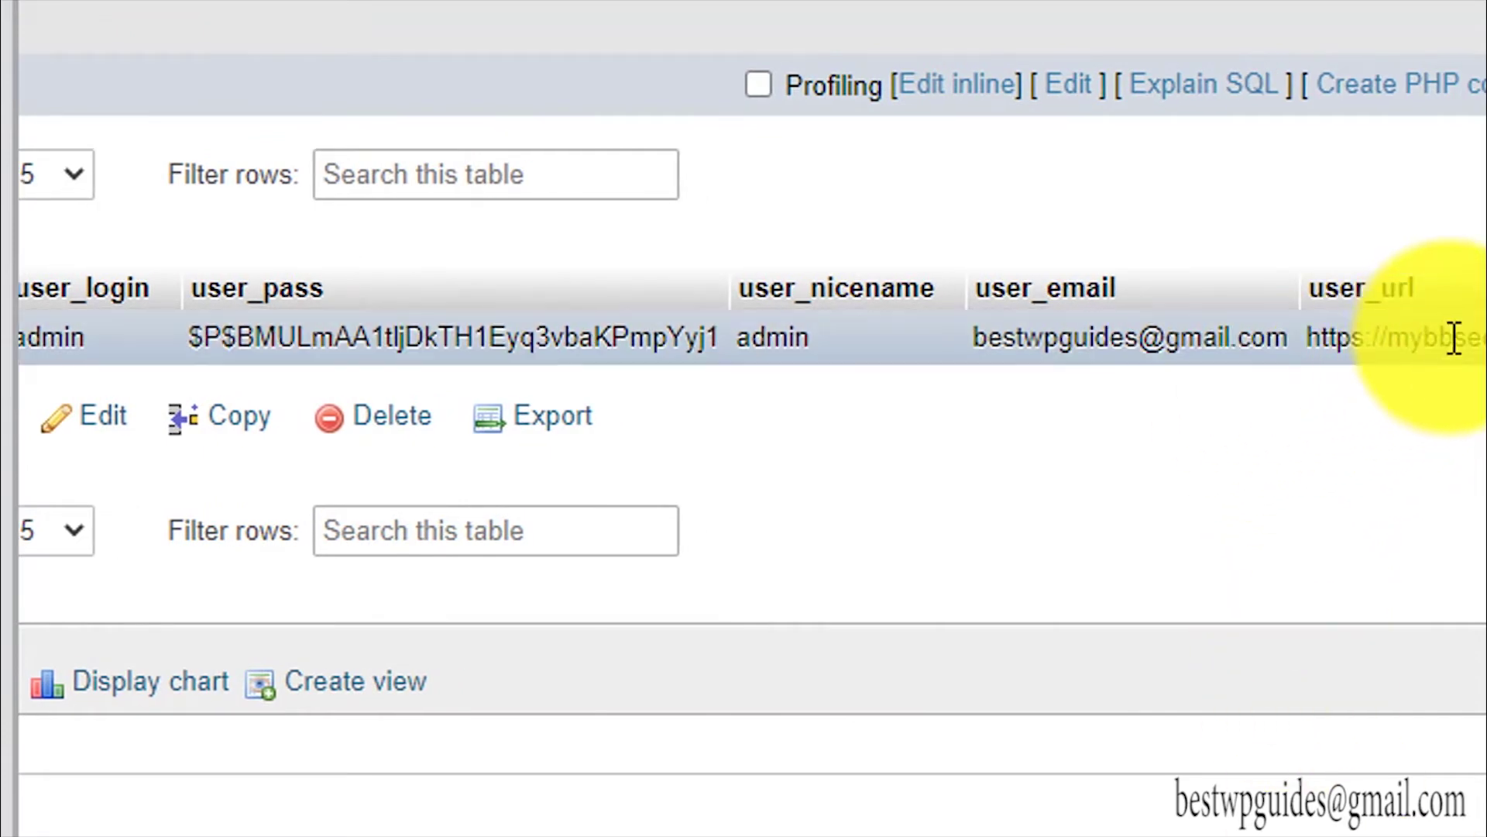
{"action": "scroll", "coordinate": [752, 404], "scroll_direction": "right", "scroll_amount": 5}
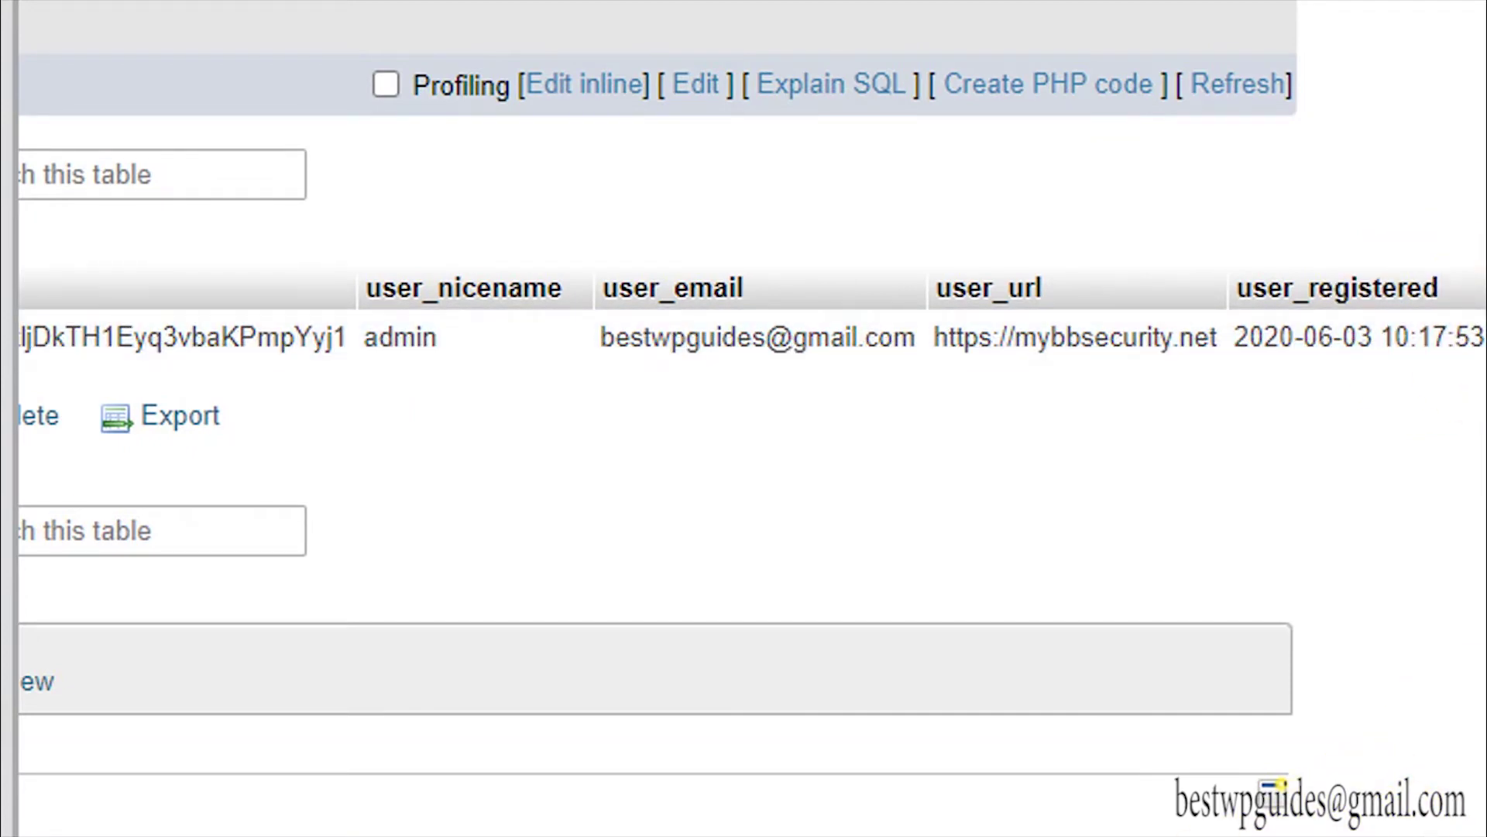
{"action": "scroll", "coordinate": [752, 404], "scroll_direction": "left", "scroll_amount": 10}
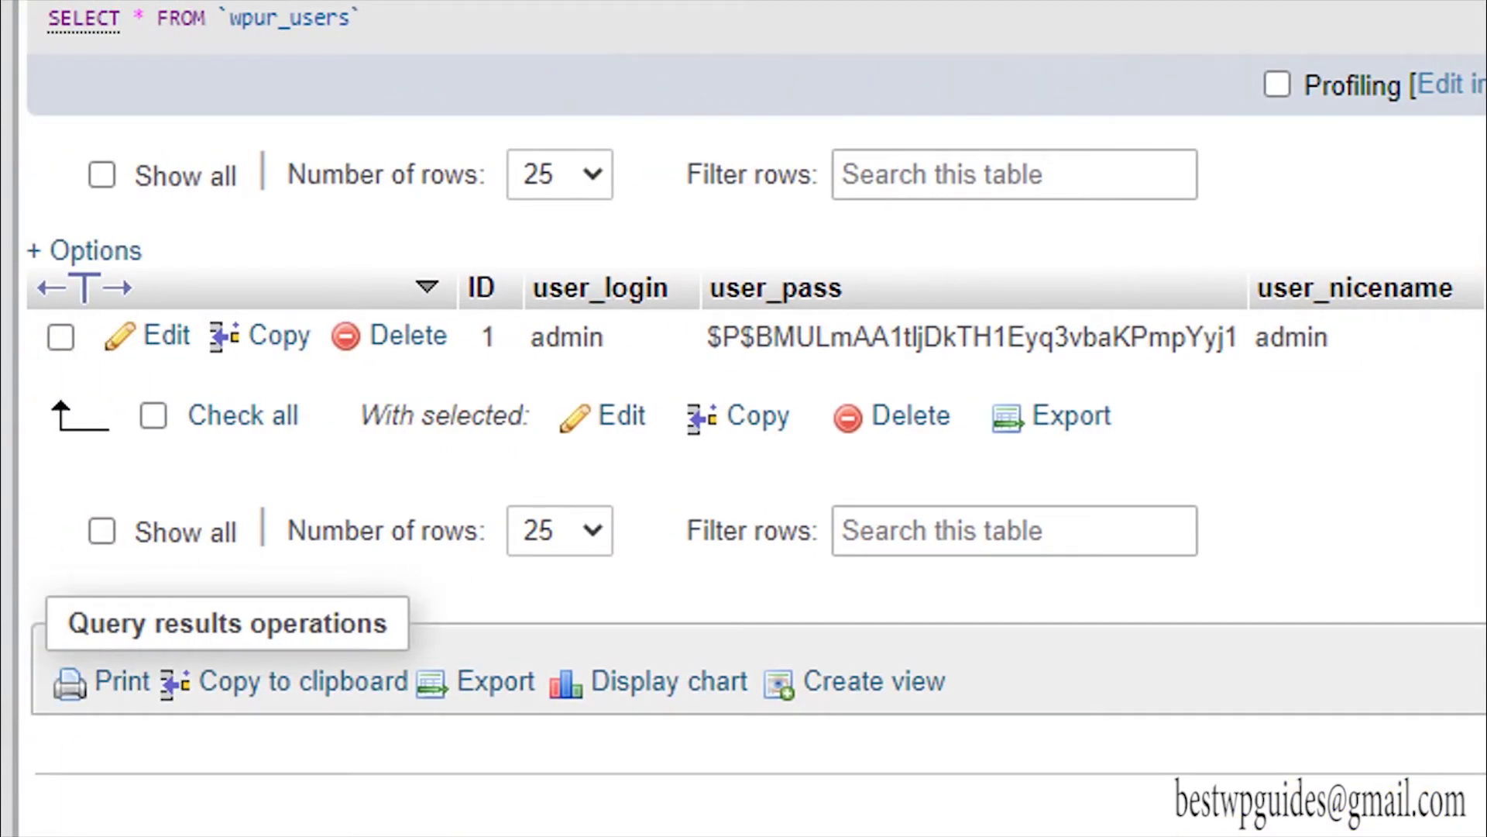
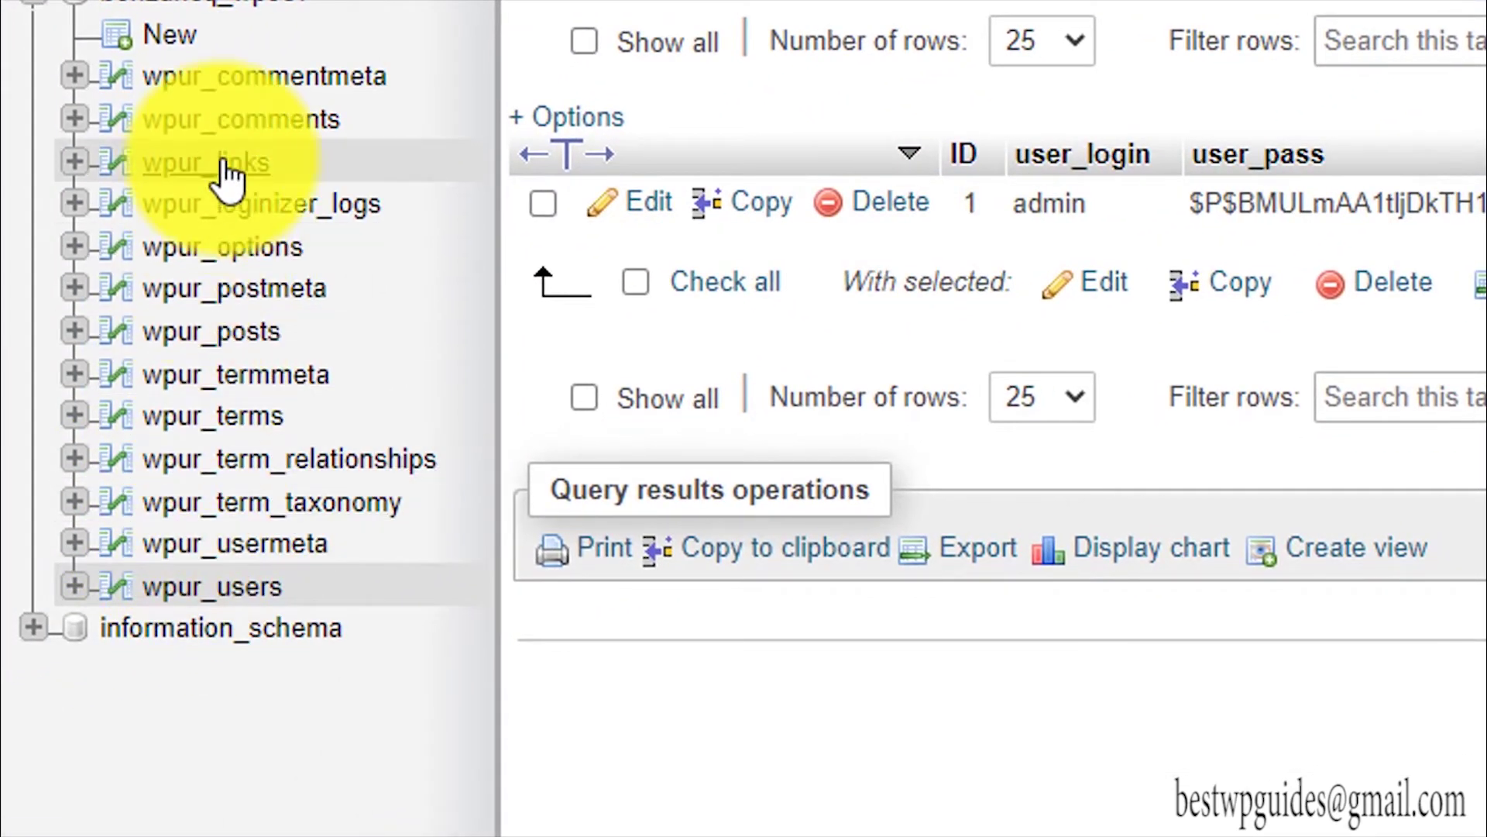
Step: Open the wpur_posts table and examine the columns of its post and page records
{"action": "left_click", "coordinate": [222, 331]}
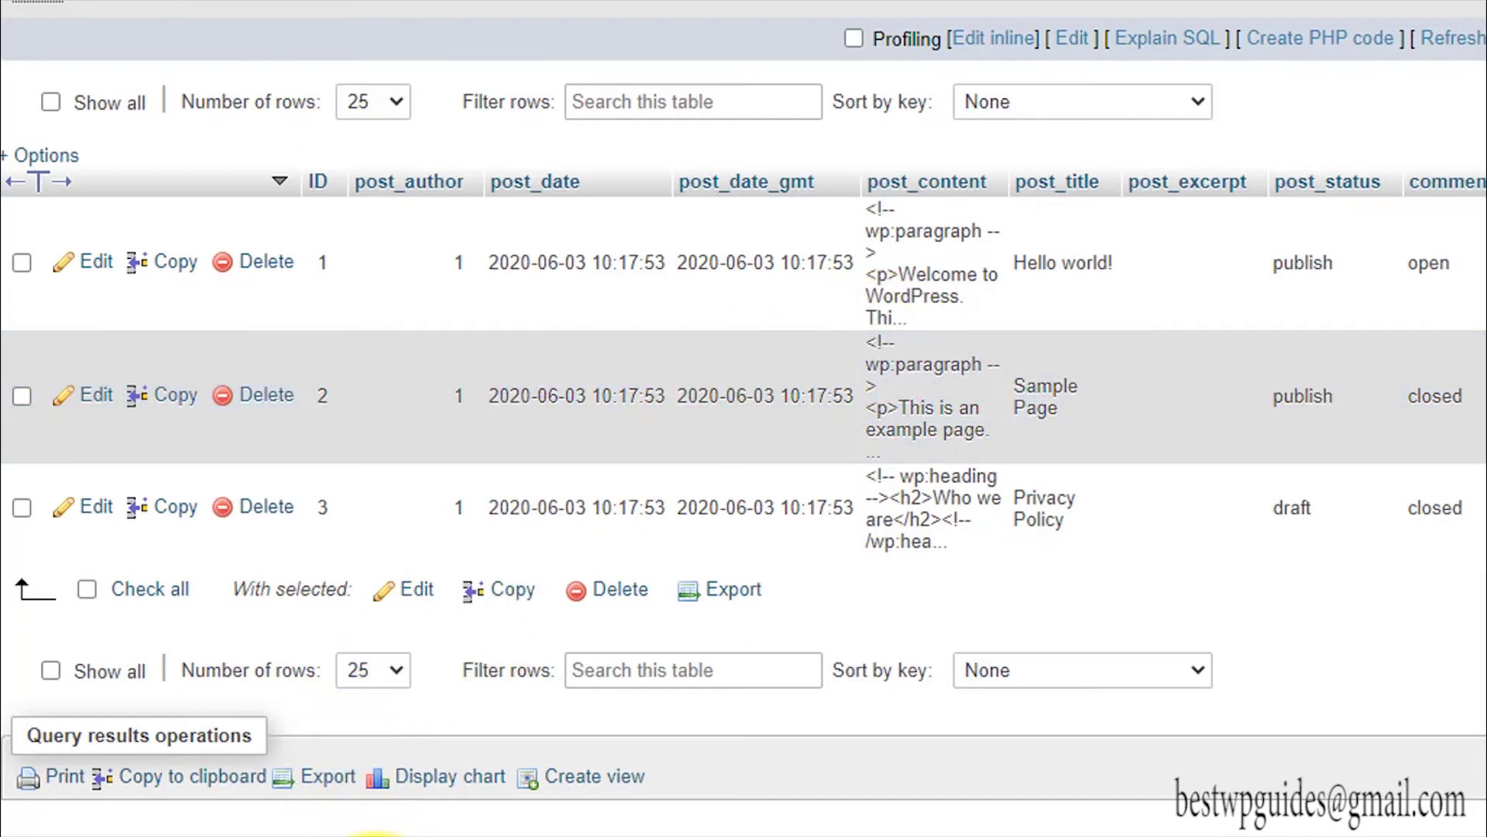
{"action": "scroll", "coordinate": [359, 804], "scroll_direction": "right", "scroll_amount": 2}
{"action": "left_click_drag", "start_coordinate": [418, 833], "coordinate": [747, 832]}
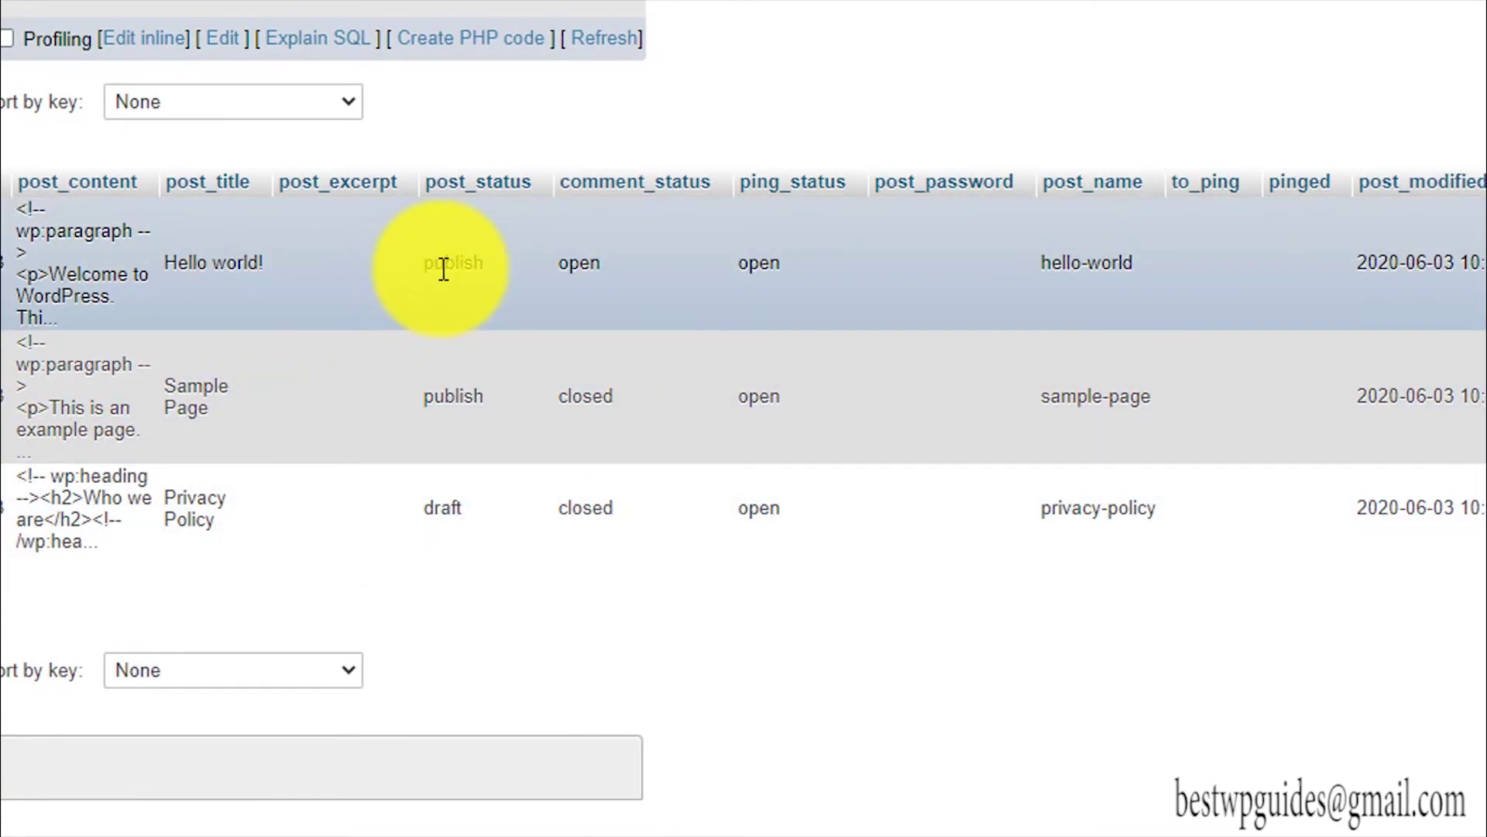
{"action": "left_click", "coordinate": [441, 266]}
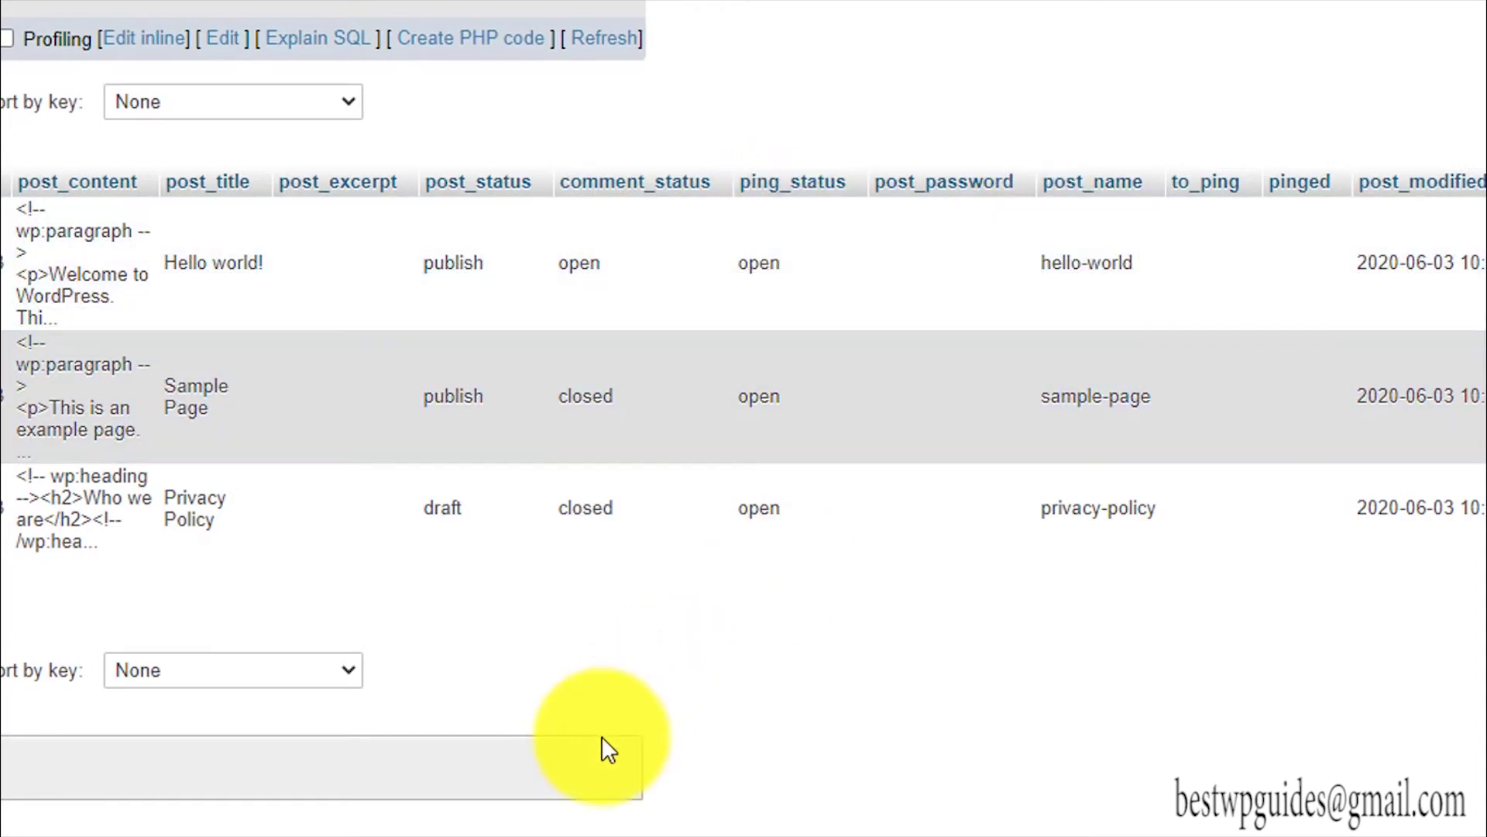
{"action": "left_click_drag", "start_coordinate": [557, 832], "coordinate": [1131, 736]}
{"action": "left_click_drag", "start_coordinate": [763, 833], "coordinate": [325, 832]}
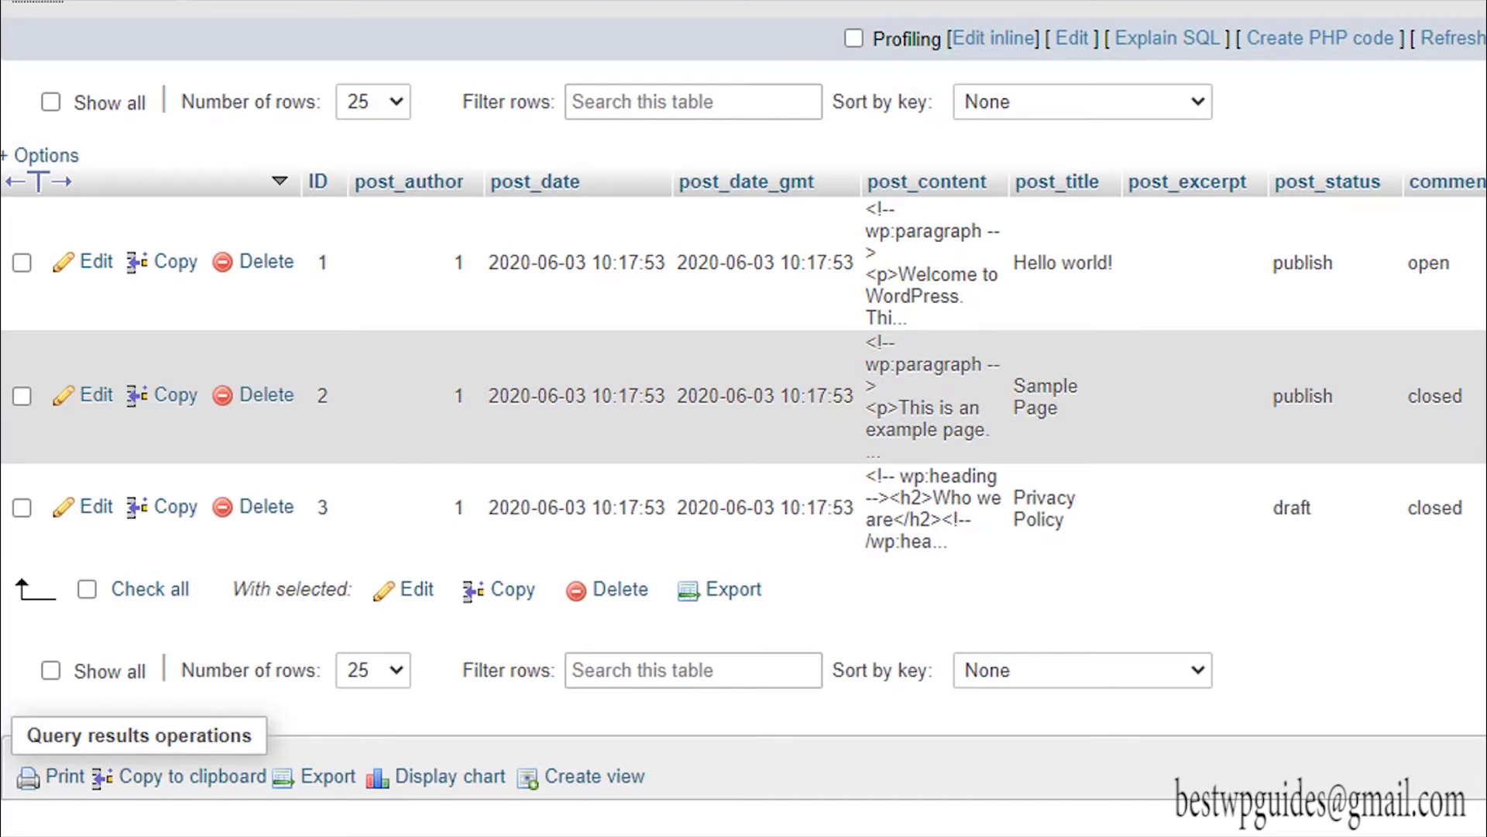
{"action": "scroll", "coordinate": [744, 418], "scroll_direction": "up", "scroll_amount": 1}
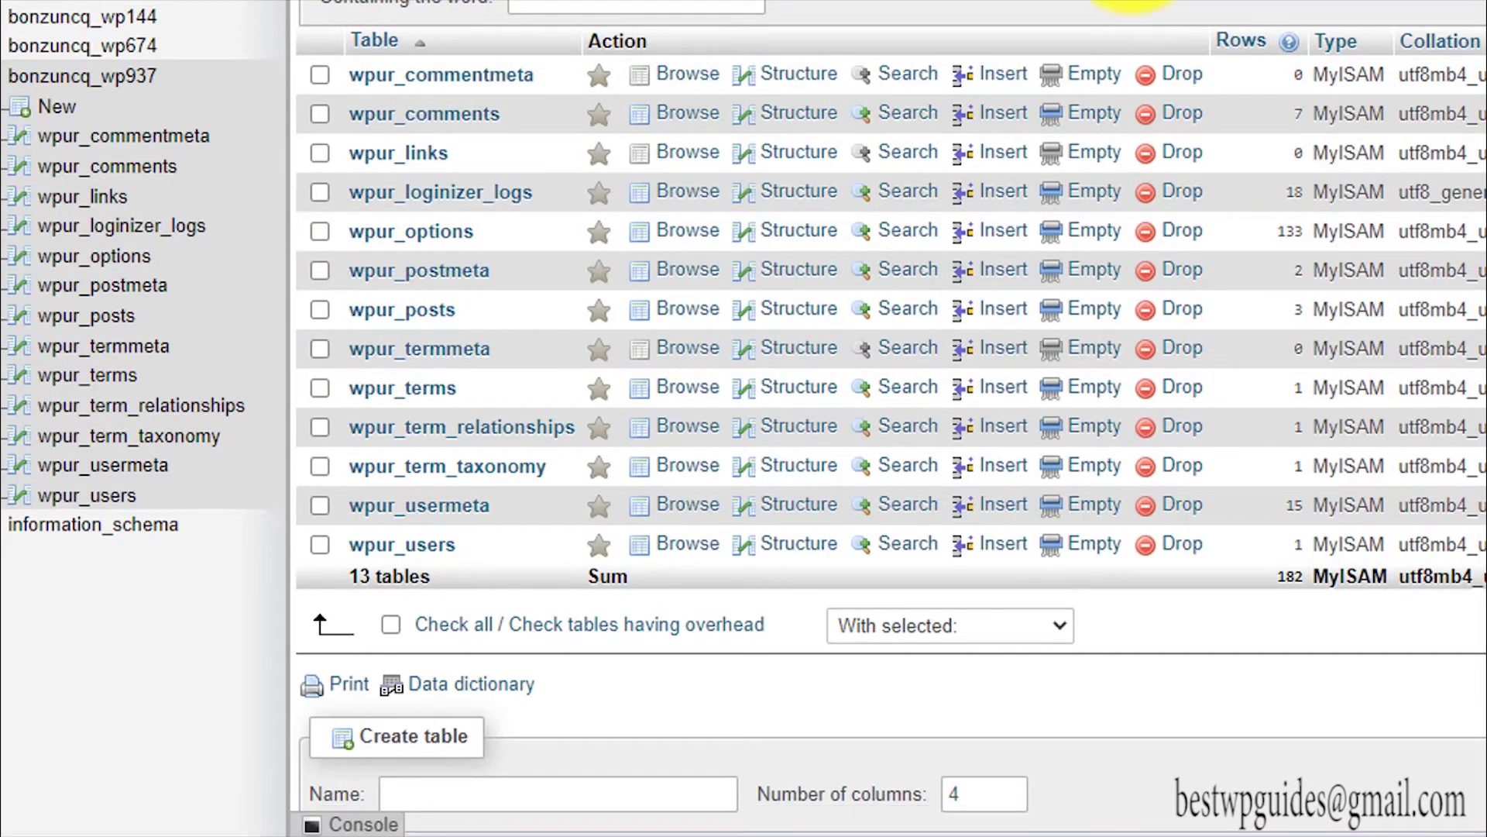
Step: Return to the cPanel home page and open the MySQL Databases tool
{"action": "scroll", "coordinate": [1132, 4], "scroll_direction": "down", "scroll_amount": 2}
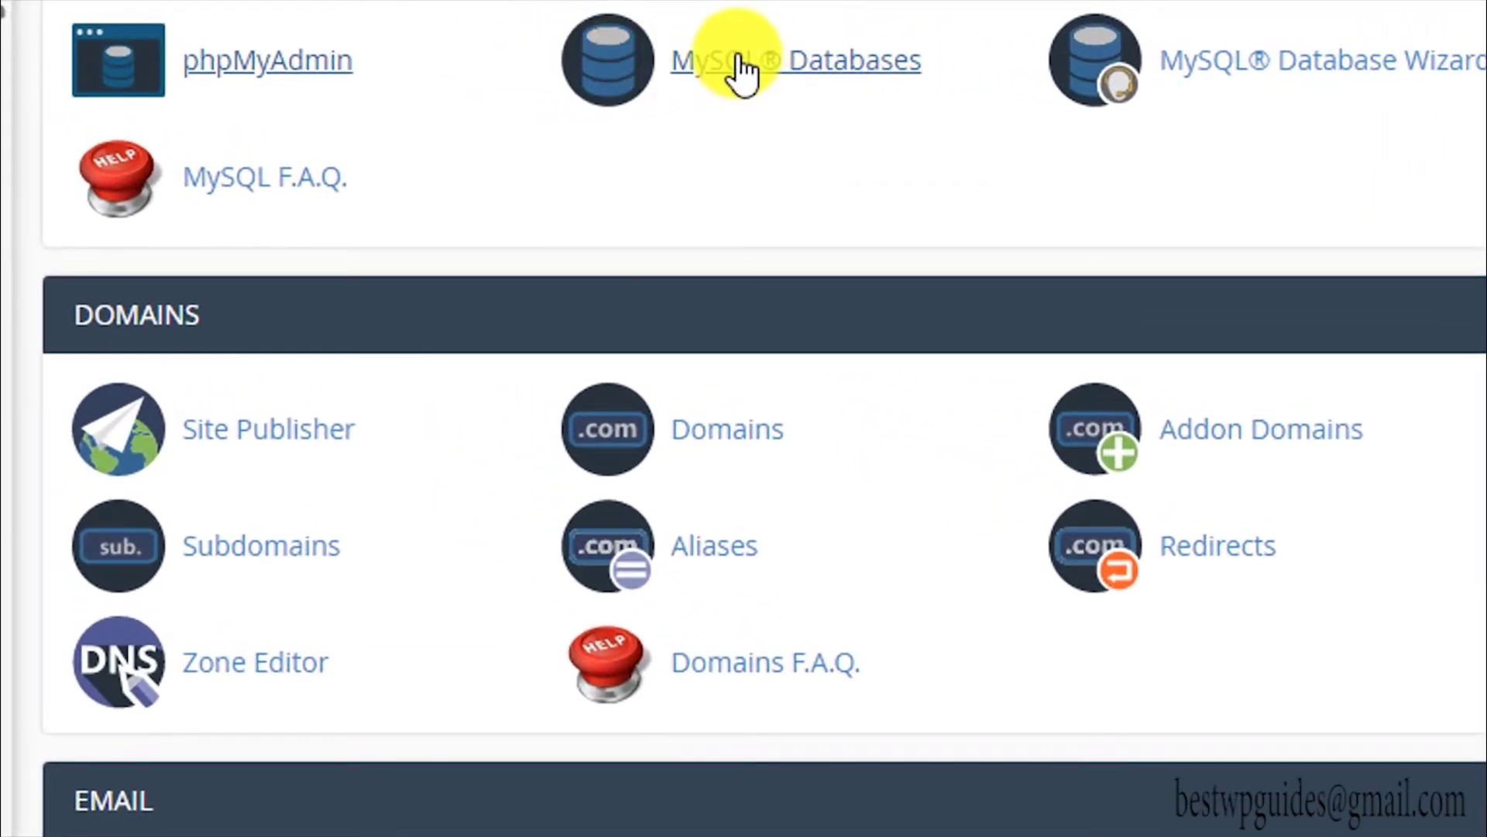
{"action": "left_click", "coordinate": [735, 60]}
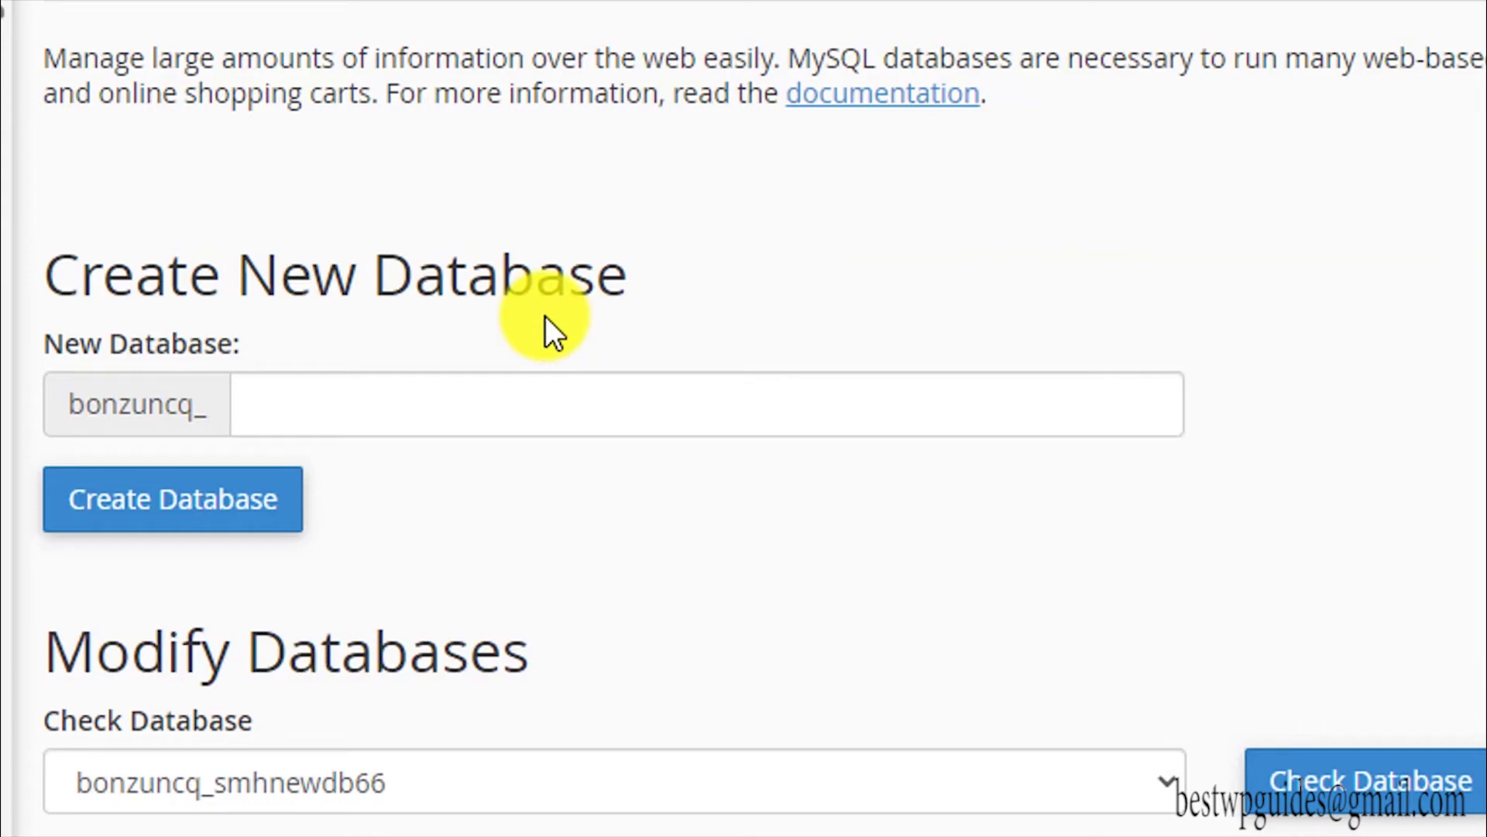
Step: Examine the sections for creating databases, modifying databases and adding MySQL users
{"action": "scroll", "coordinate": [164, 410], "scroll_direction": "down", "scroll_amount": 15}
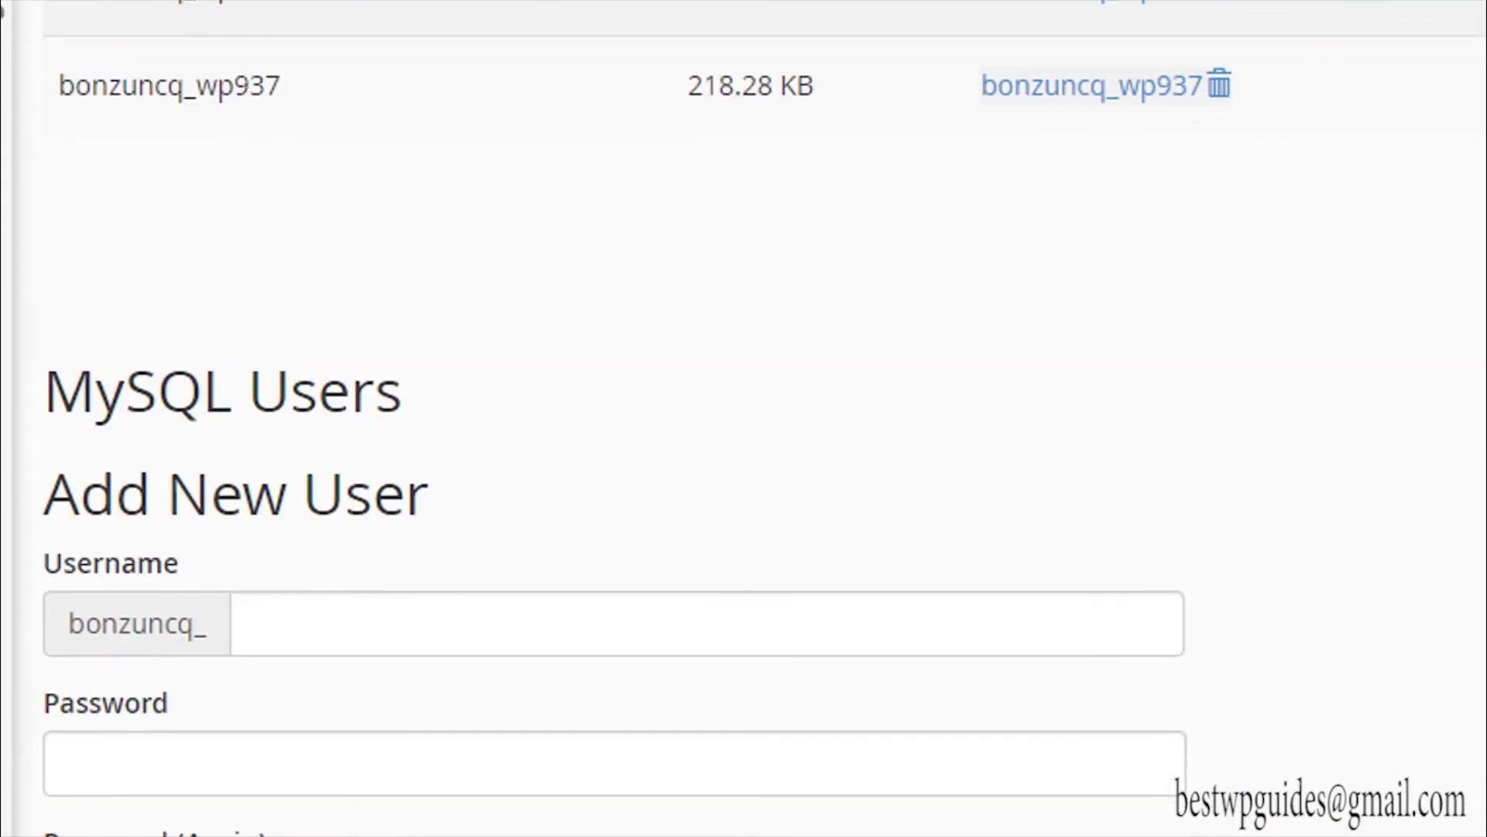
{"action": "scroll", "coordinate": [103, 284], "scroll_direction": "up", "scroll_amount": 13}
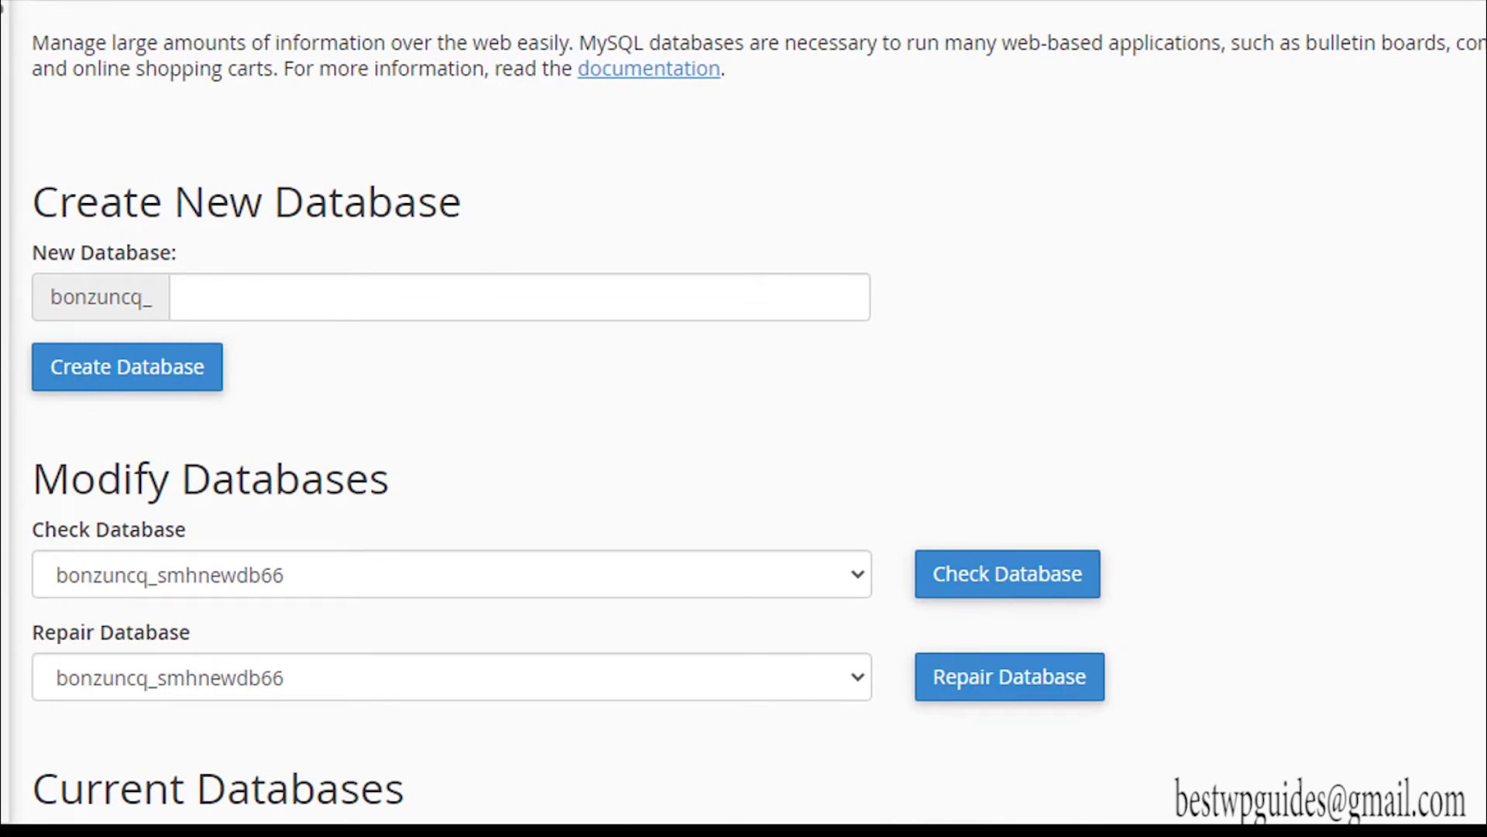
{"action": "scroll", "coordinate": [299, 272], "scroll_direction": "down", "scroll_amount": 5}
{"action": "scroll", "coordinate": [304, 275], "scroll_direction": "down", "scroll_amount": 10}
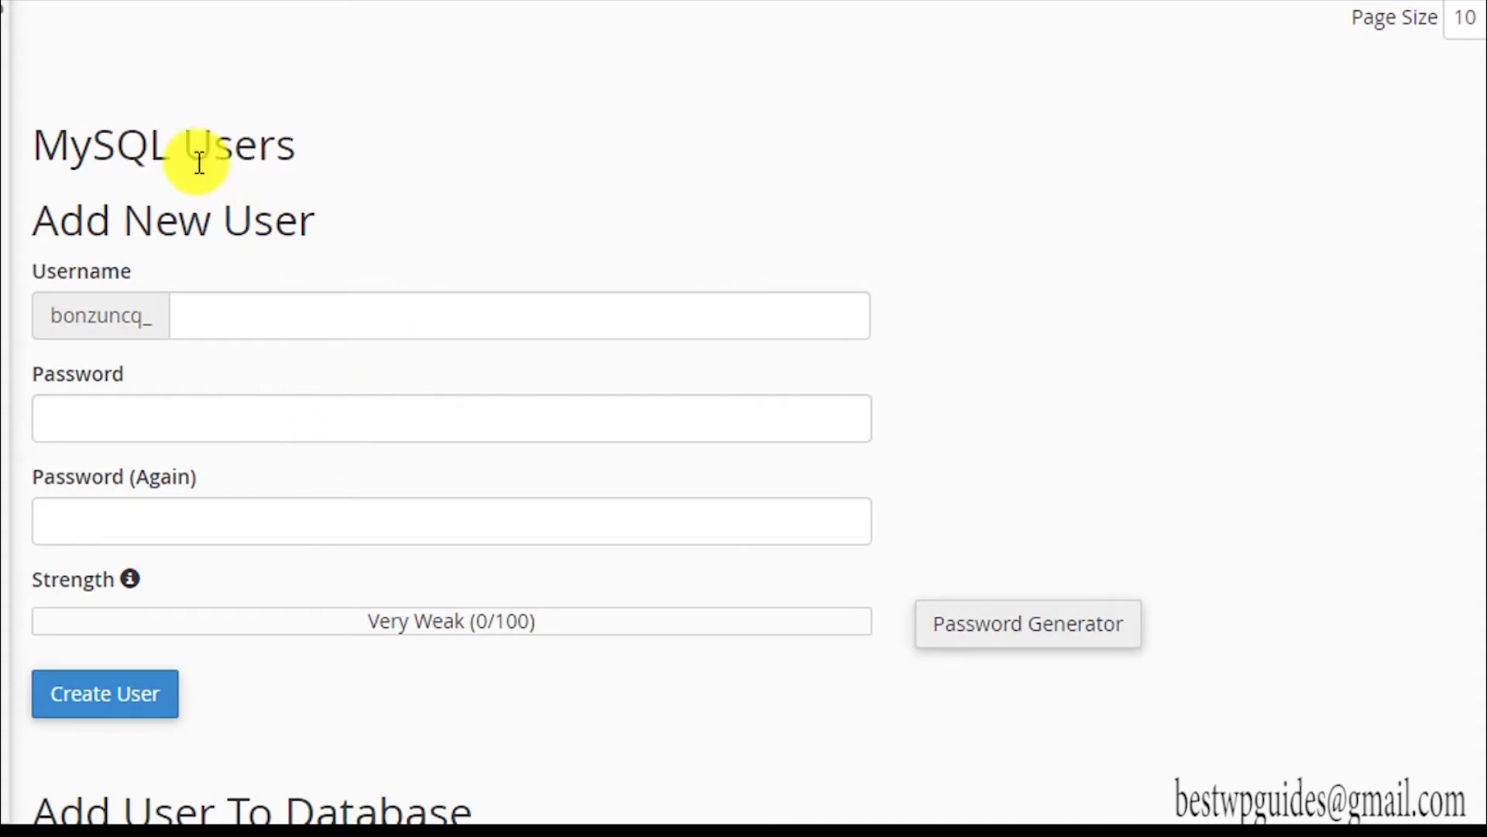
{"action": "scroll", "coordinate": [247, 197], "scroll_direction": "up", "scroll_amount": 4}
{"action": "scroll", "coordinate": [243, 196], "scroll_direction": "up", "scroll_amount": 13}
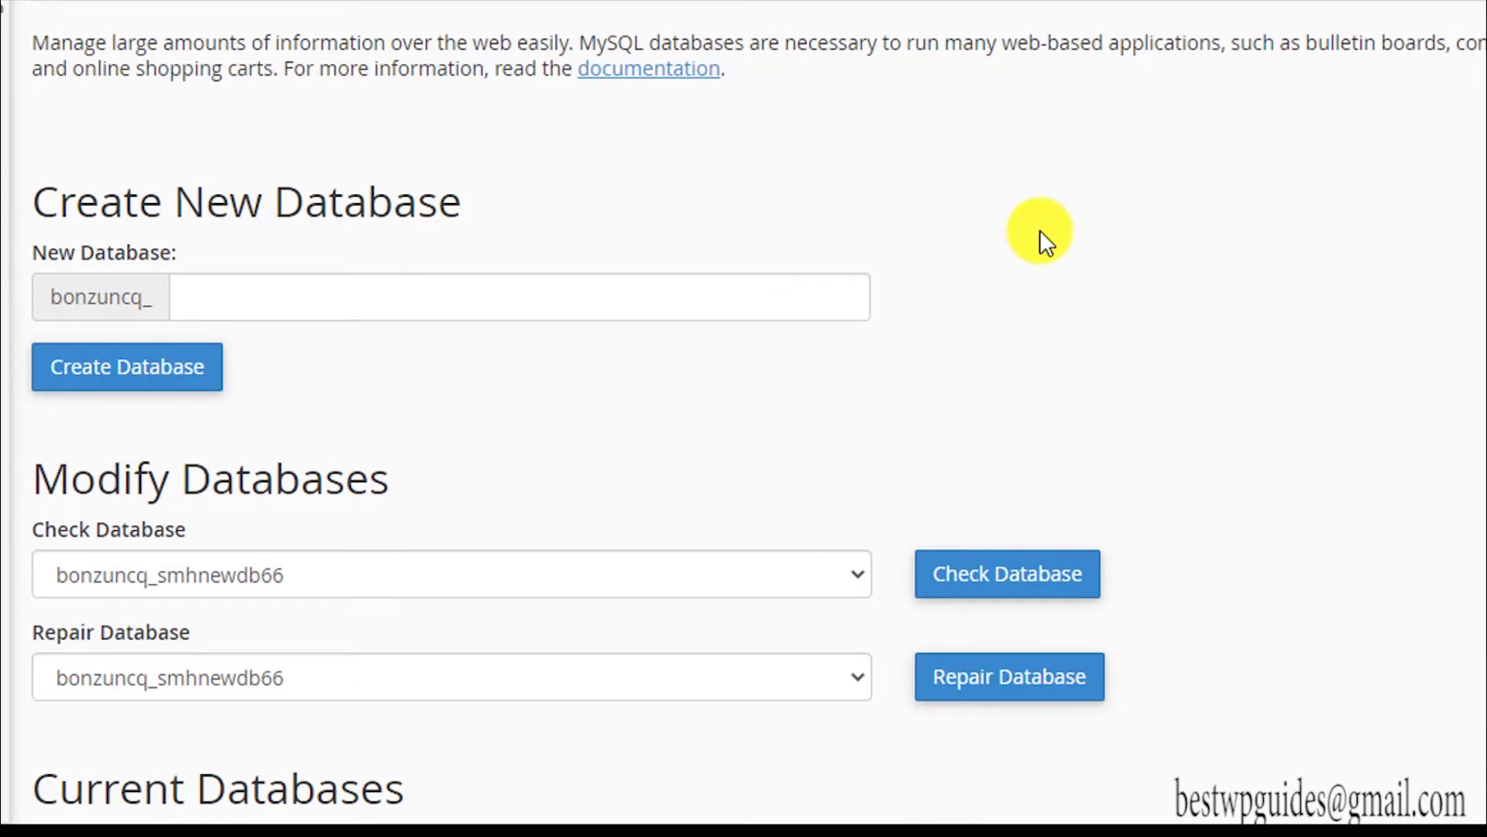
{"action": "scroll", "coordinate": [1040, 229], "scroll_direction": "down", "scroll_amount": 16}
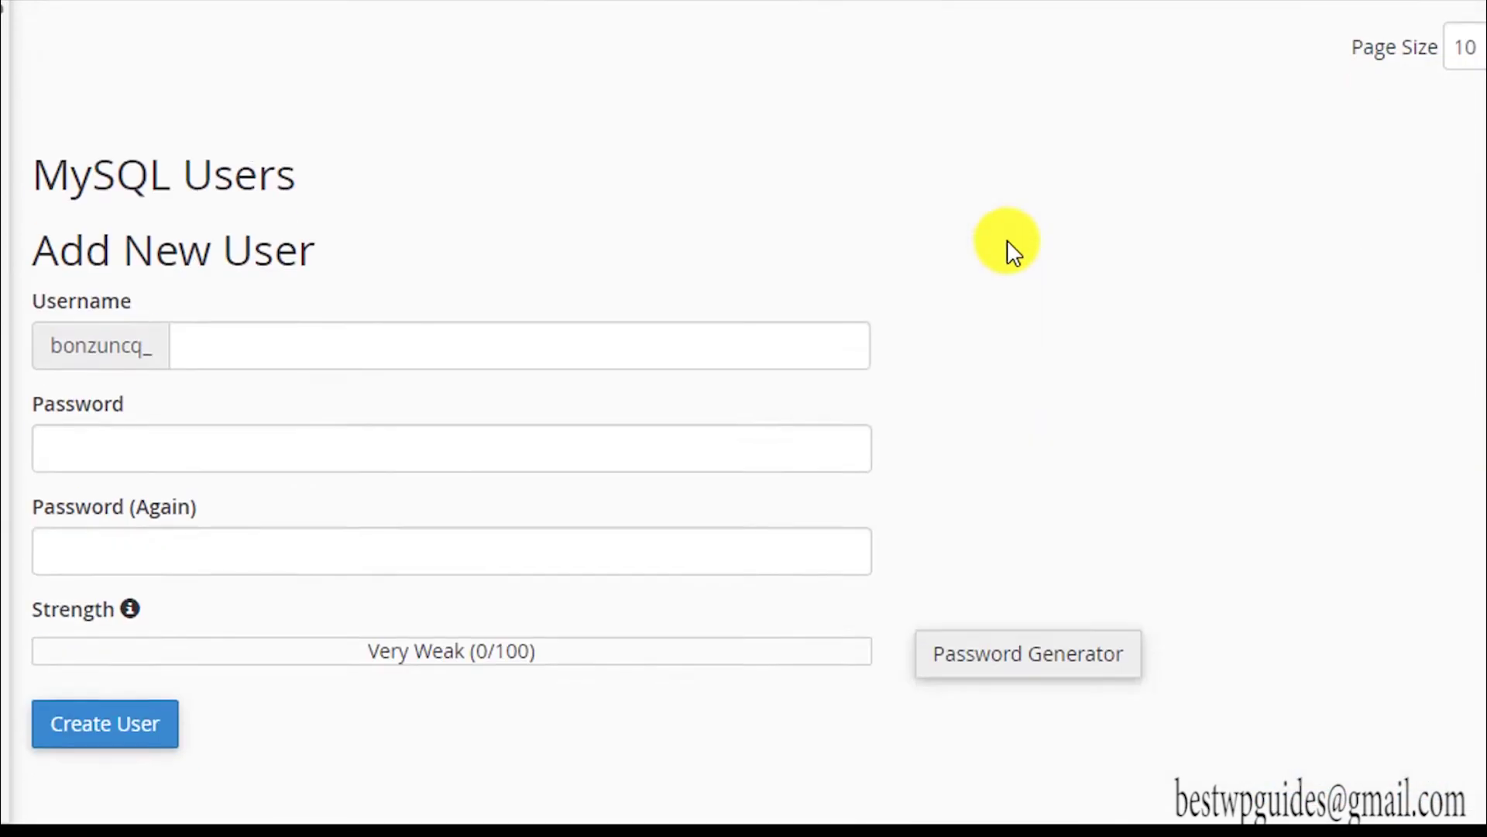
{"action": "scroll", "coordinate": [1008, 239], "scroll_direction": "down", "scroll_amount": 1}
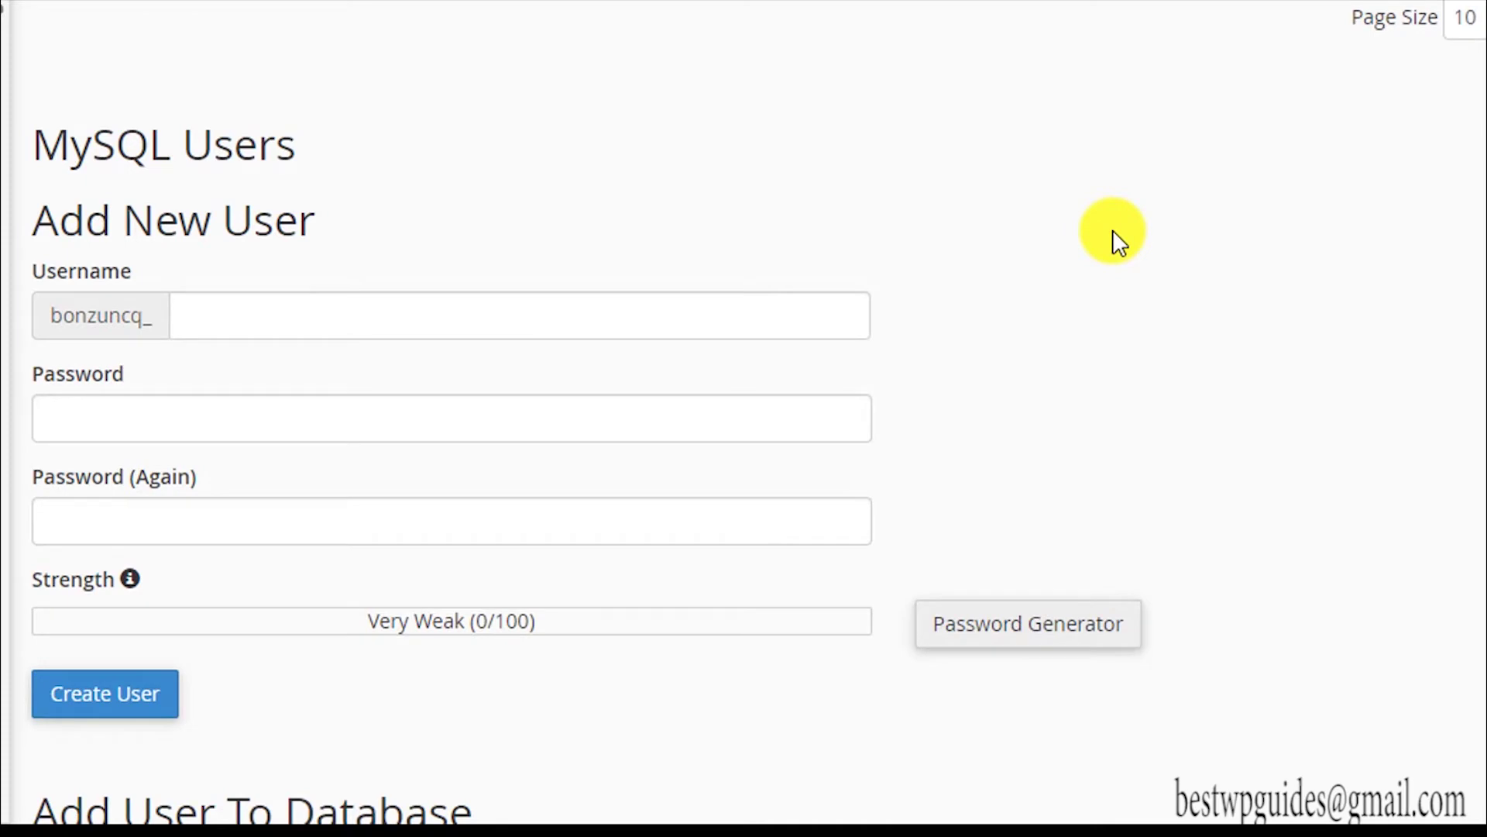
{"action": "scroll", "coordinate": [1015, 206], "scroll_direction": "up", "scroll_amount": 15}
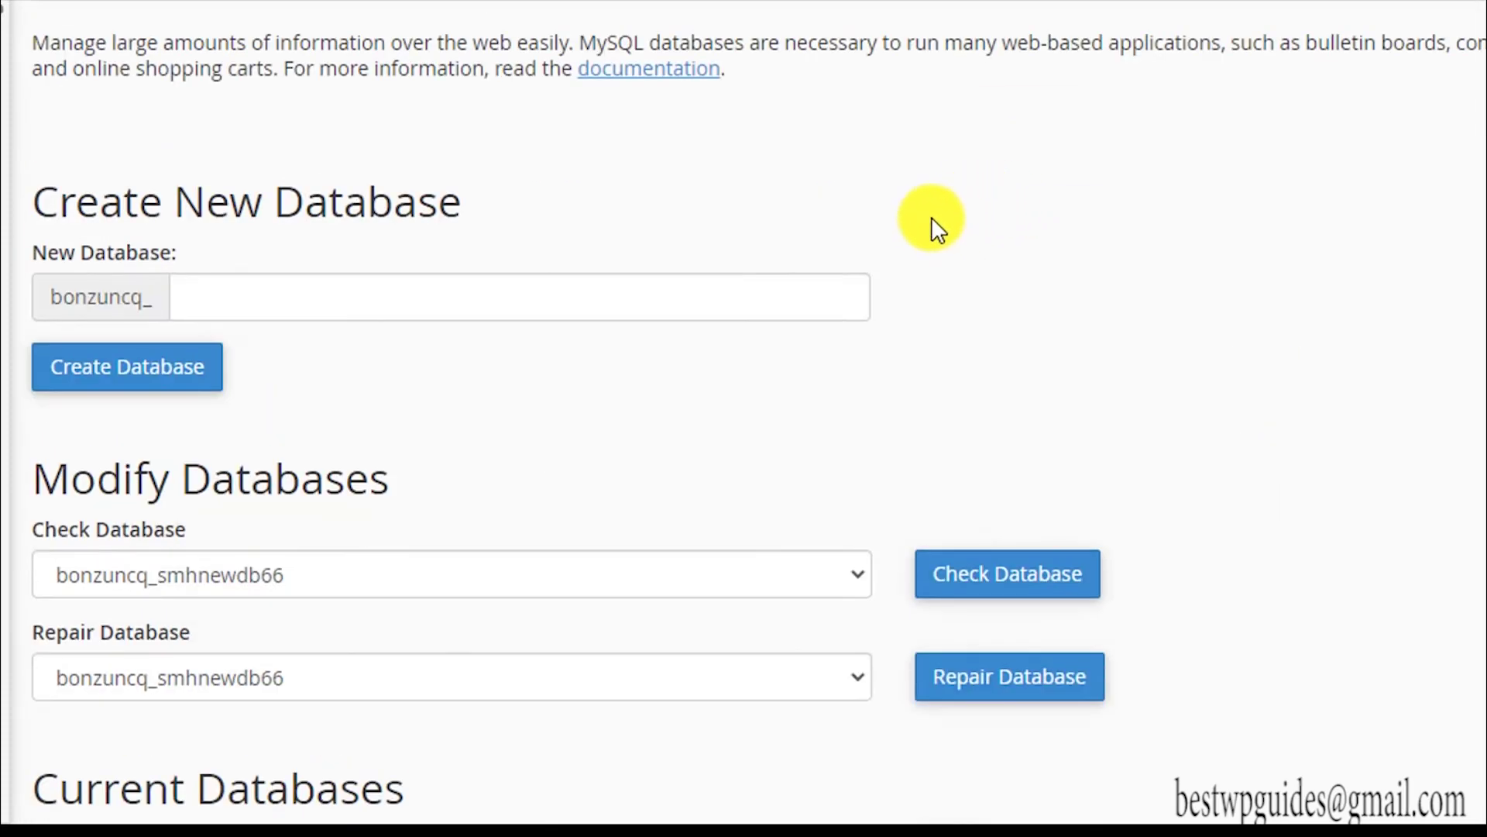
Step: Create a new MySQL database named dbname after the account prefix and return to the database management page
{"action": "scroll", "coordinate": [928, 222], "scroll_direction": "down", "scroll_amount": 3}
{"action": "left_click", "coordinate": [604, 167]}
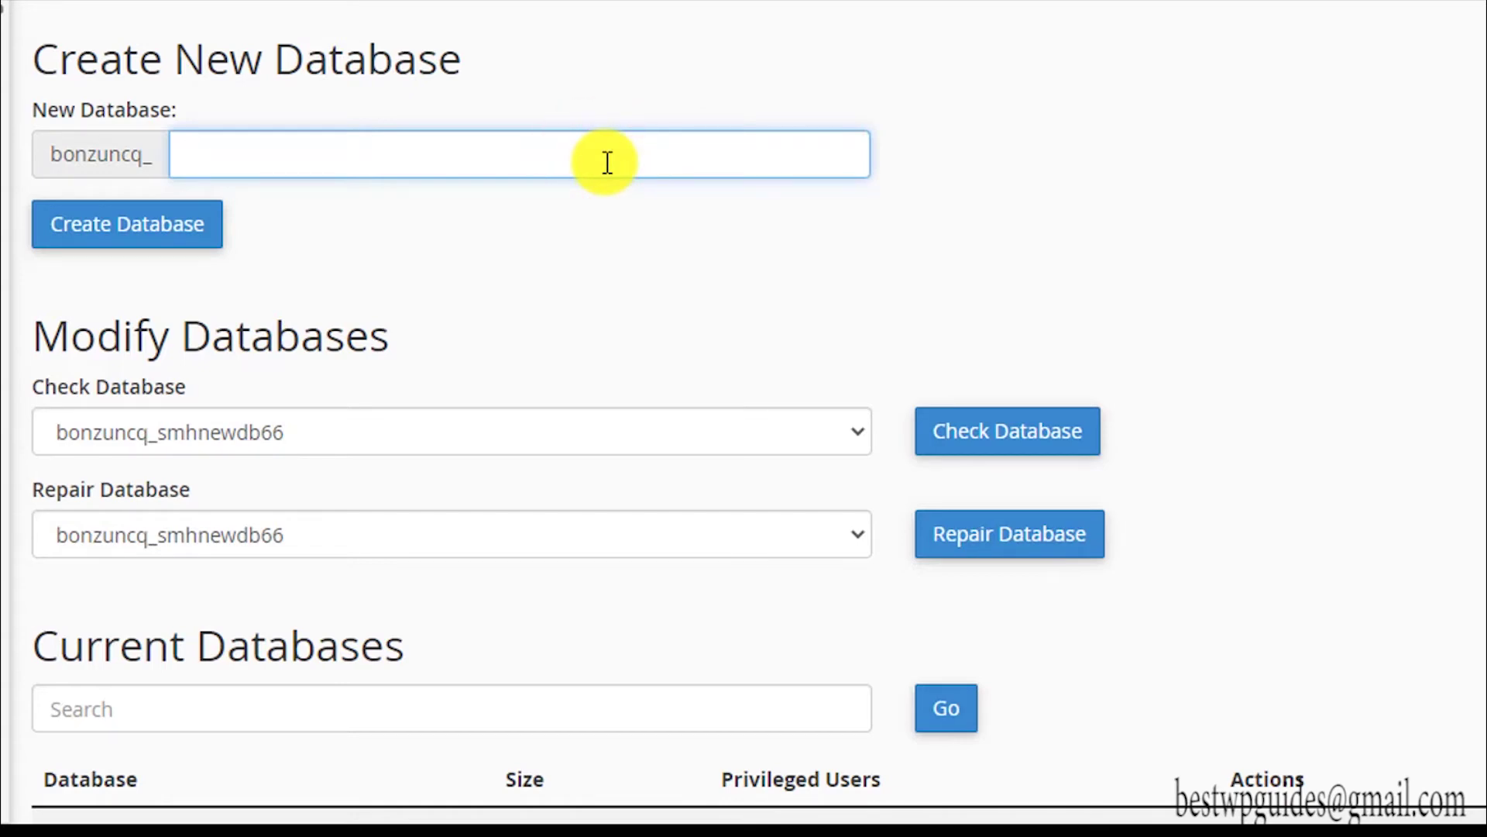
{"action": "type", "text": "na"}
{"action": "key", "text": "BackSpace"}
{"action": "key", "text": "BackSpace"}
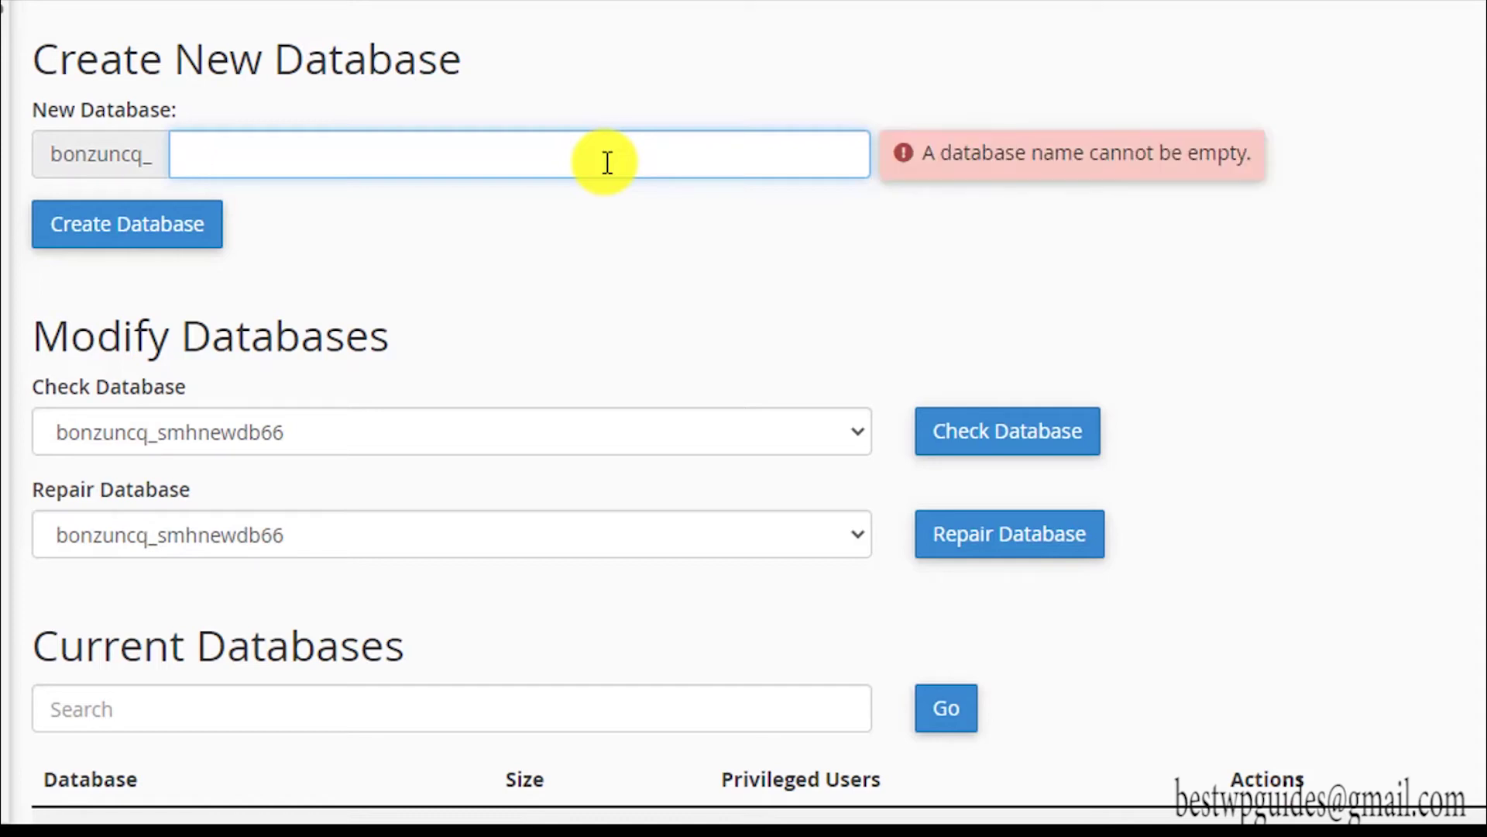
{"action": "type", "text": "da"}
{"action": "key", "text": "BackSpace"}
{"action": "type", "text": "b"}
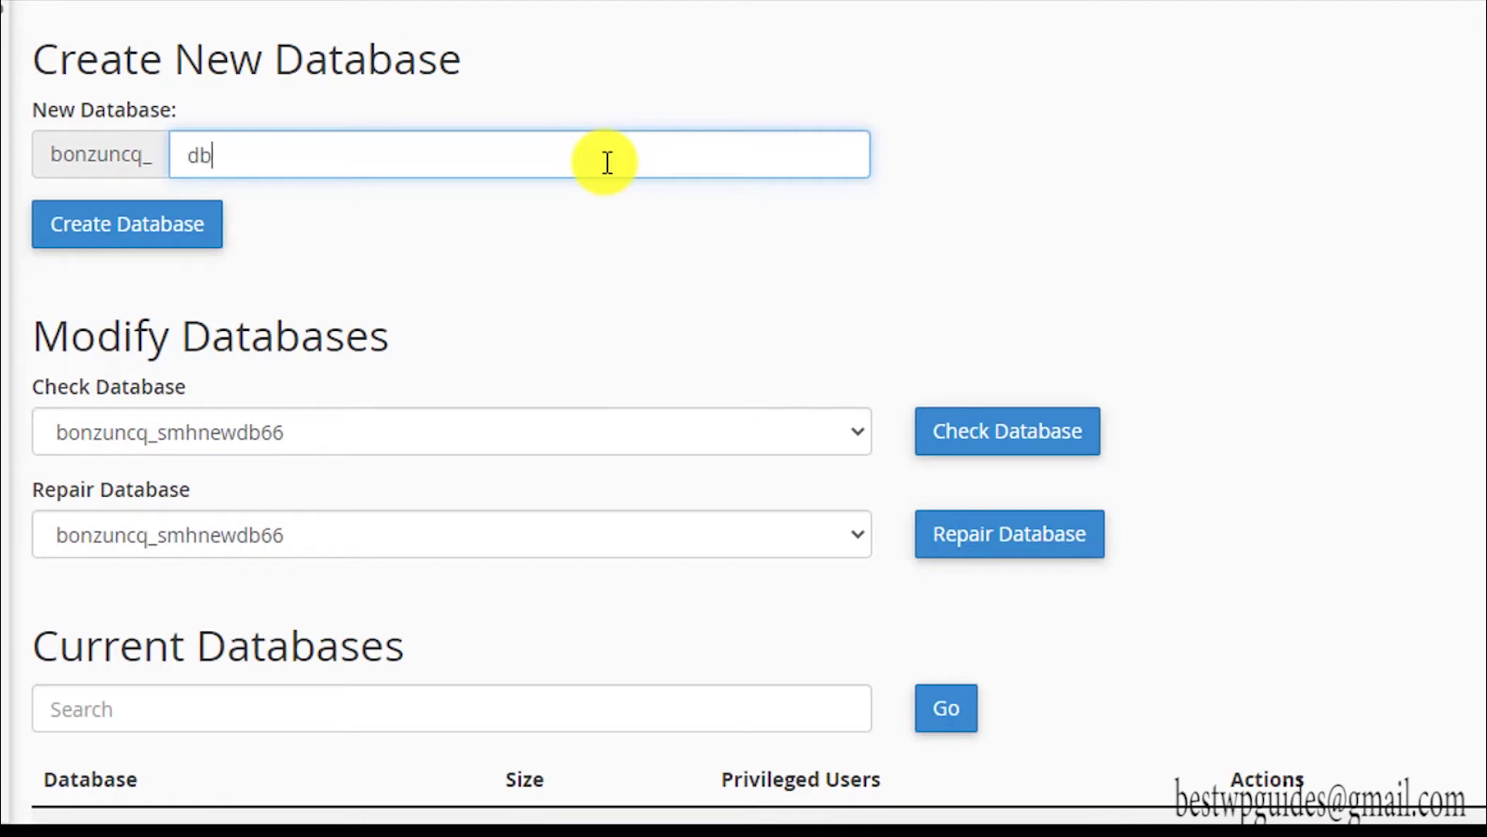
{"action": "type", "text": "name"}
{"action": "left_click", "coordinate": [106, 250]}
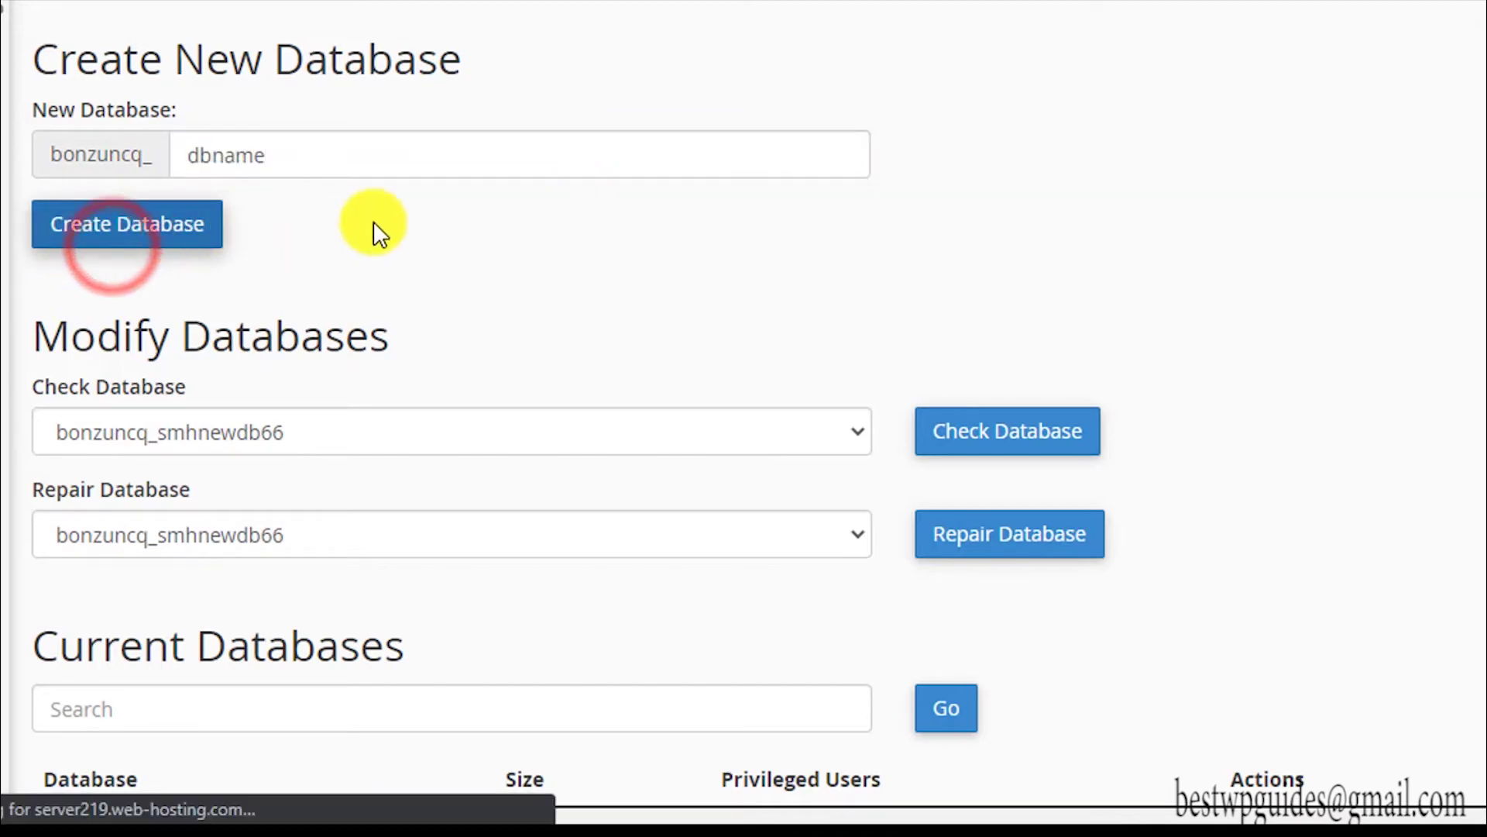
{"action": "left_click", "coordinate": [940, 155]}
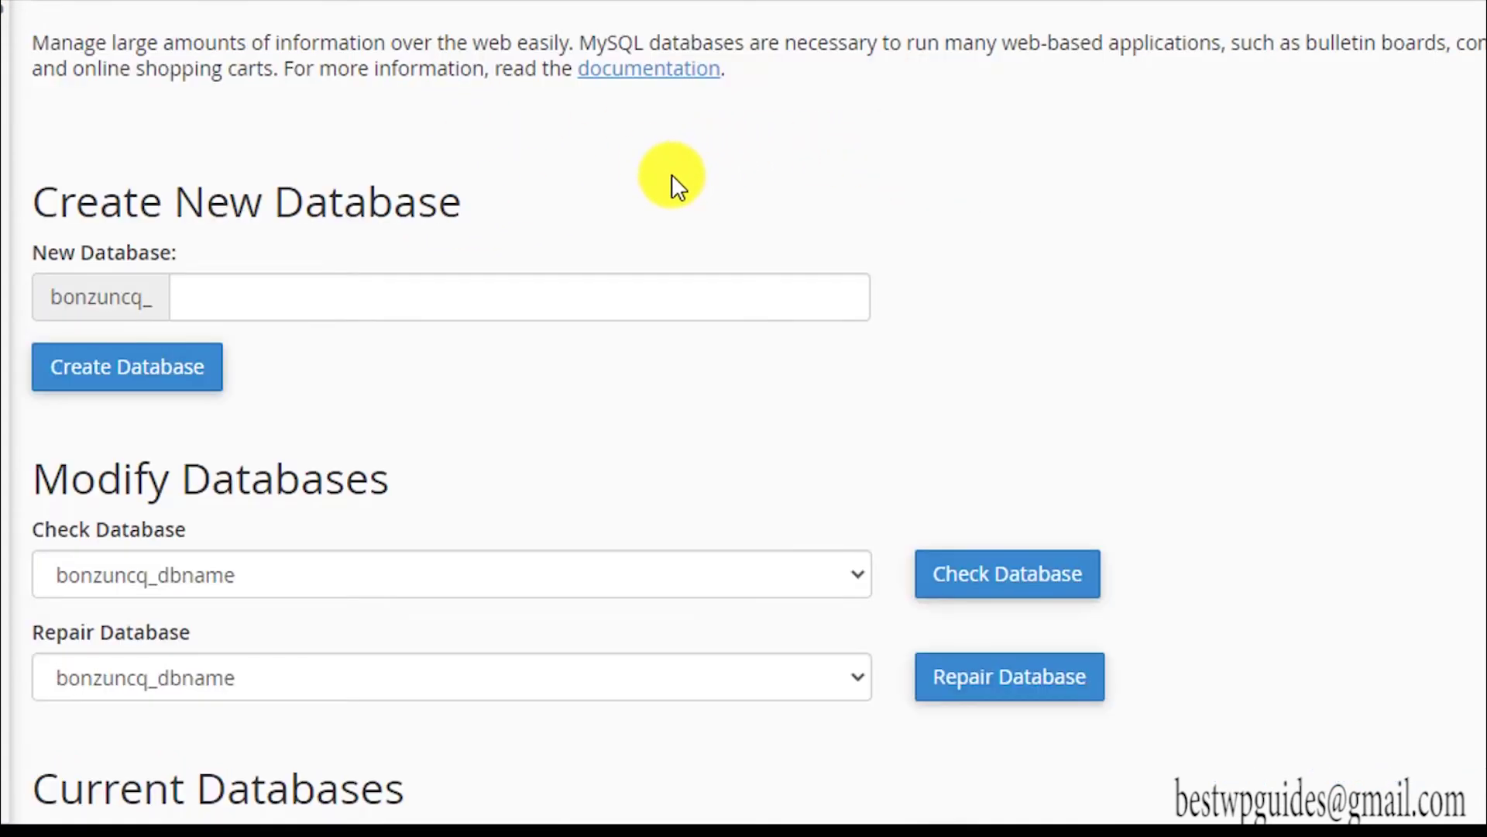
Step: Check the bonzuncq_dbname entry among the current databases and go to the form for adding a MySQL user
{"action": "scroll", "coordinate": [667, 174], "scroll_direction": "down", "scroll_amount": 9}
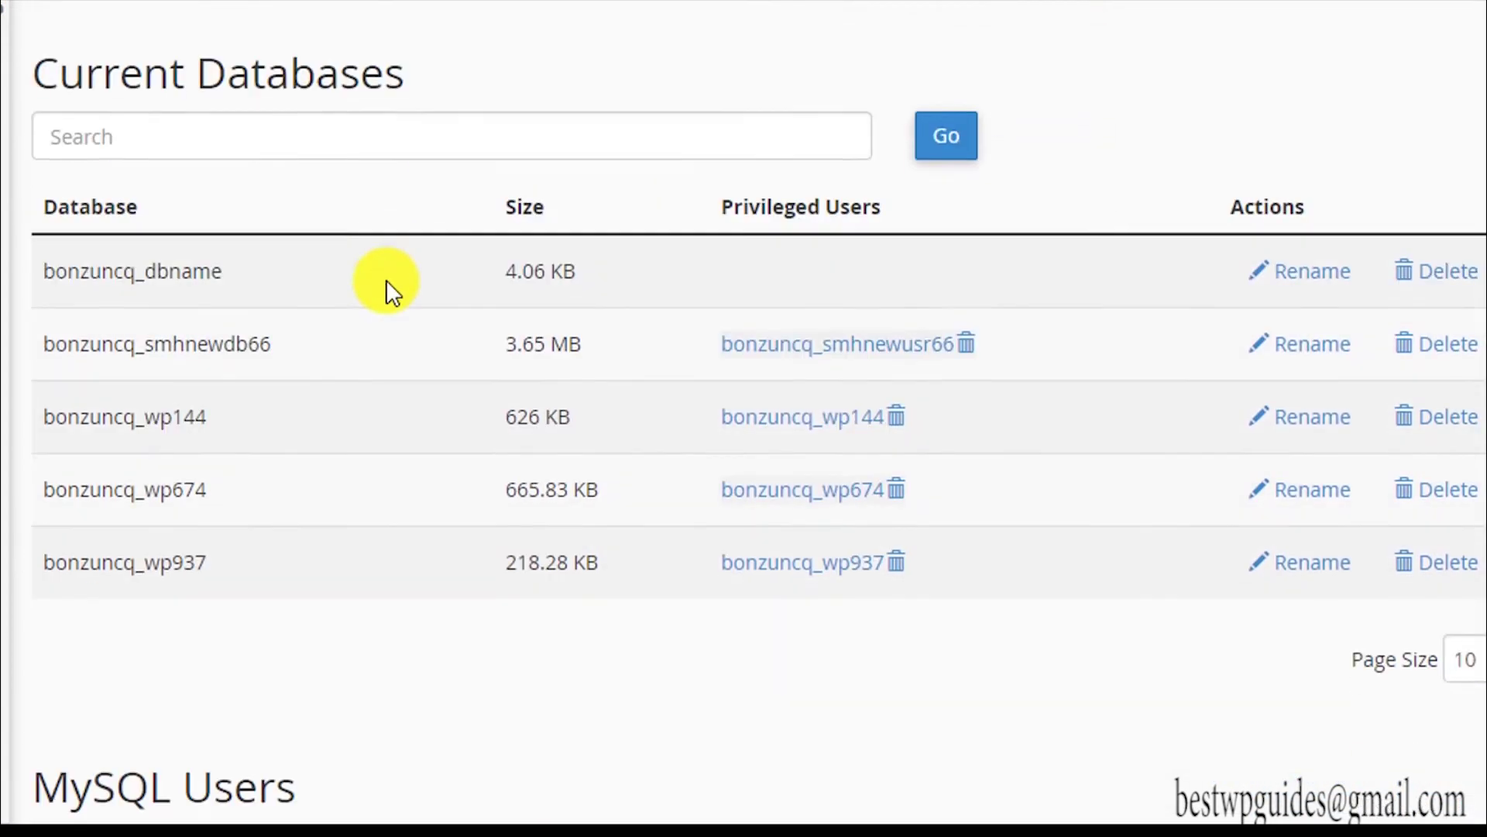
{"action": "scroll", "coordinate": [386, 279], "scroll_direction": "down", "scroll_amount": 2}
{"action": "left_click_drag", "start_coordinate": [254, 146], "coordinate": [39, 133]}
{"action": "left_click", "coordinate": [350, 155]}
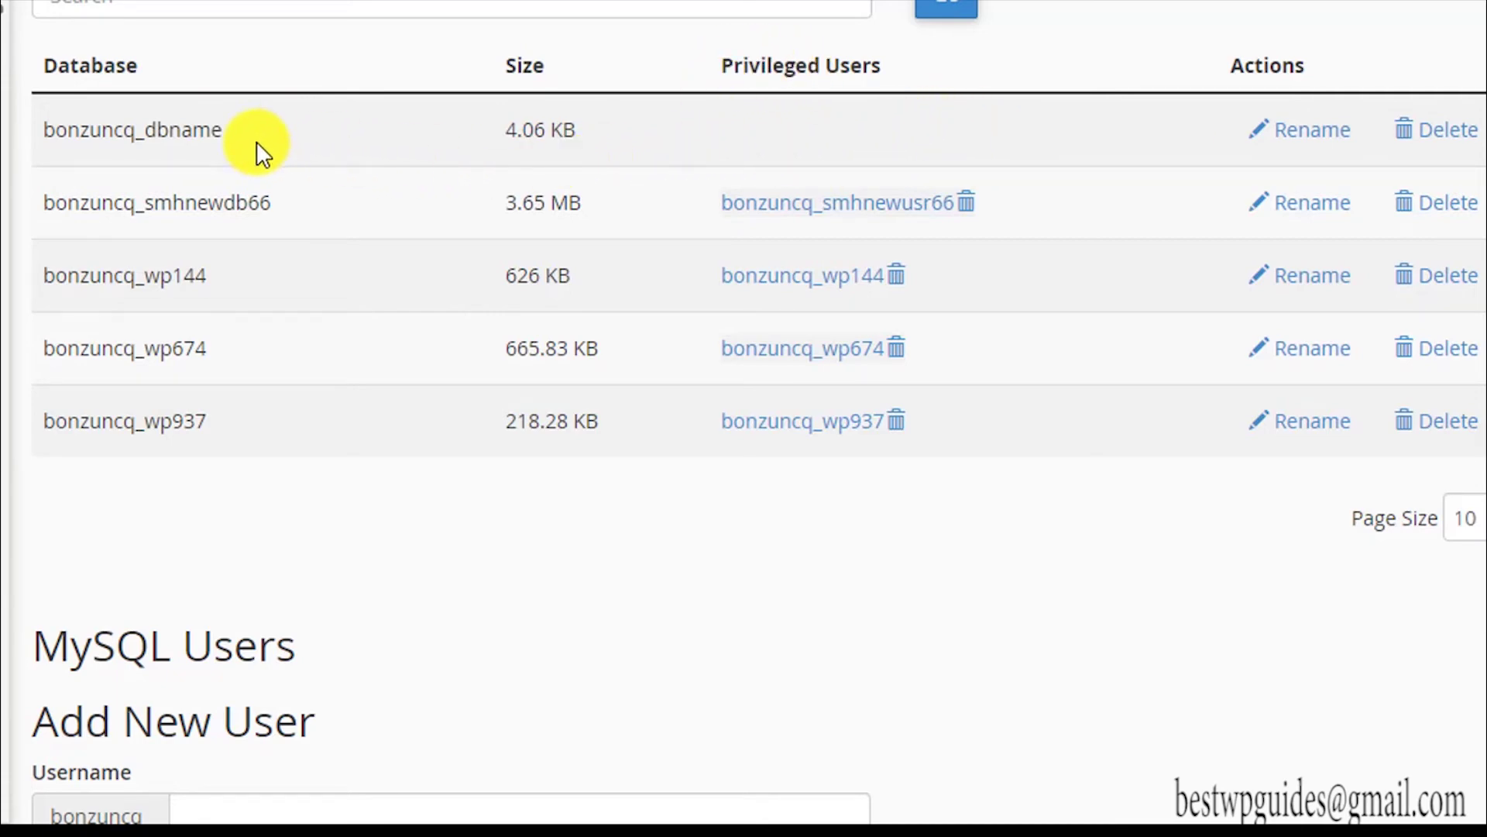
{"action": "scroll", "coordinate": [258, 141], "scroll_direction": "down", "scroll_amount": 7}
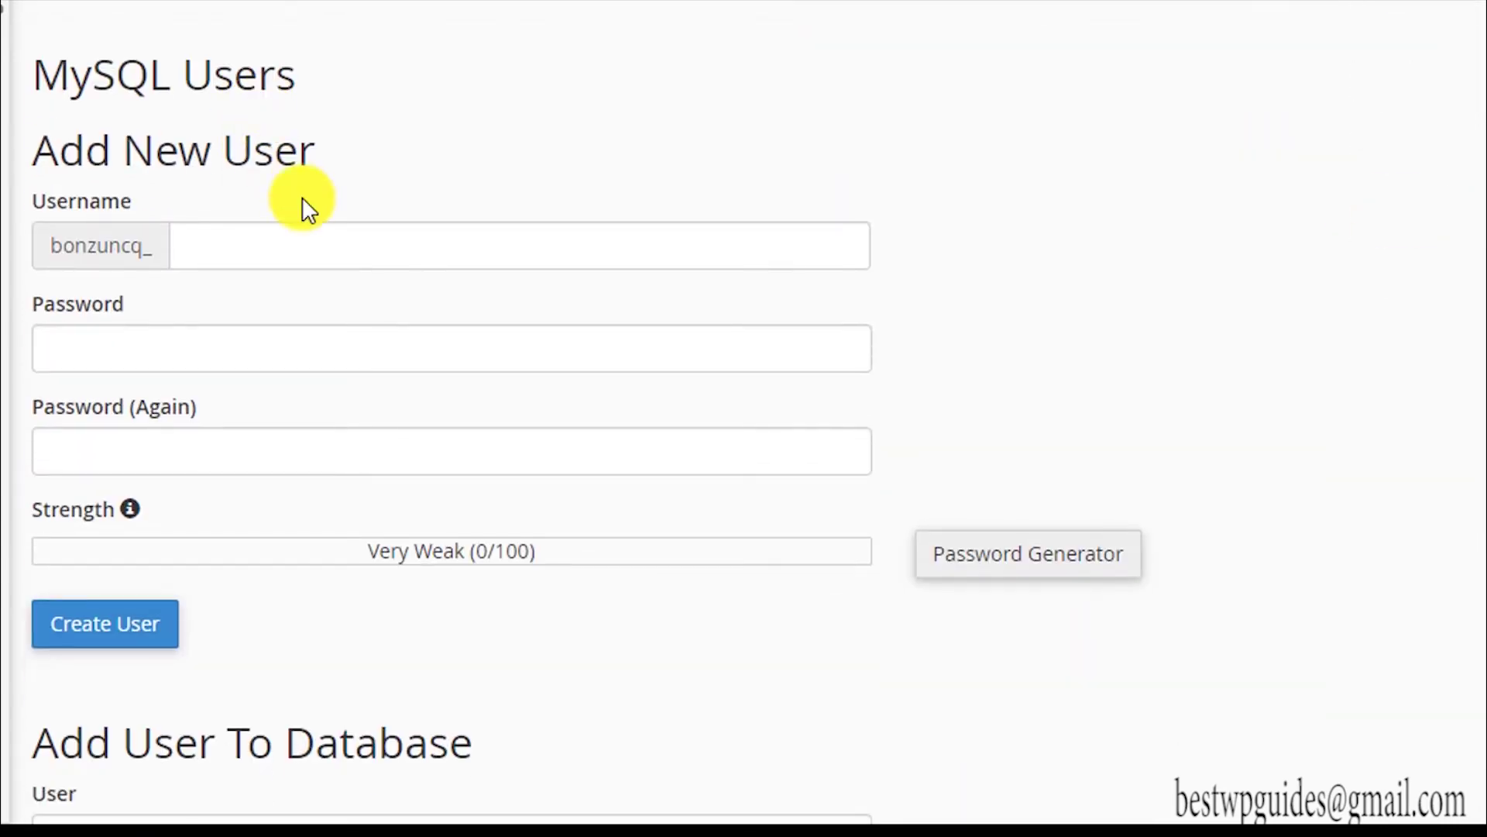
Step: Fill in the new MySQL user form with username dbnameuser after the account prefix and a generated password for both password fields
{"action": "left_click", "coordinate": [323, 222]}
{"action": "type", "text": "dbname"}
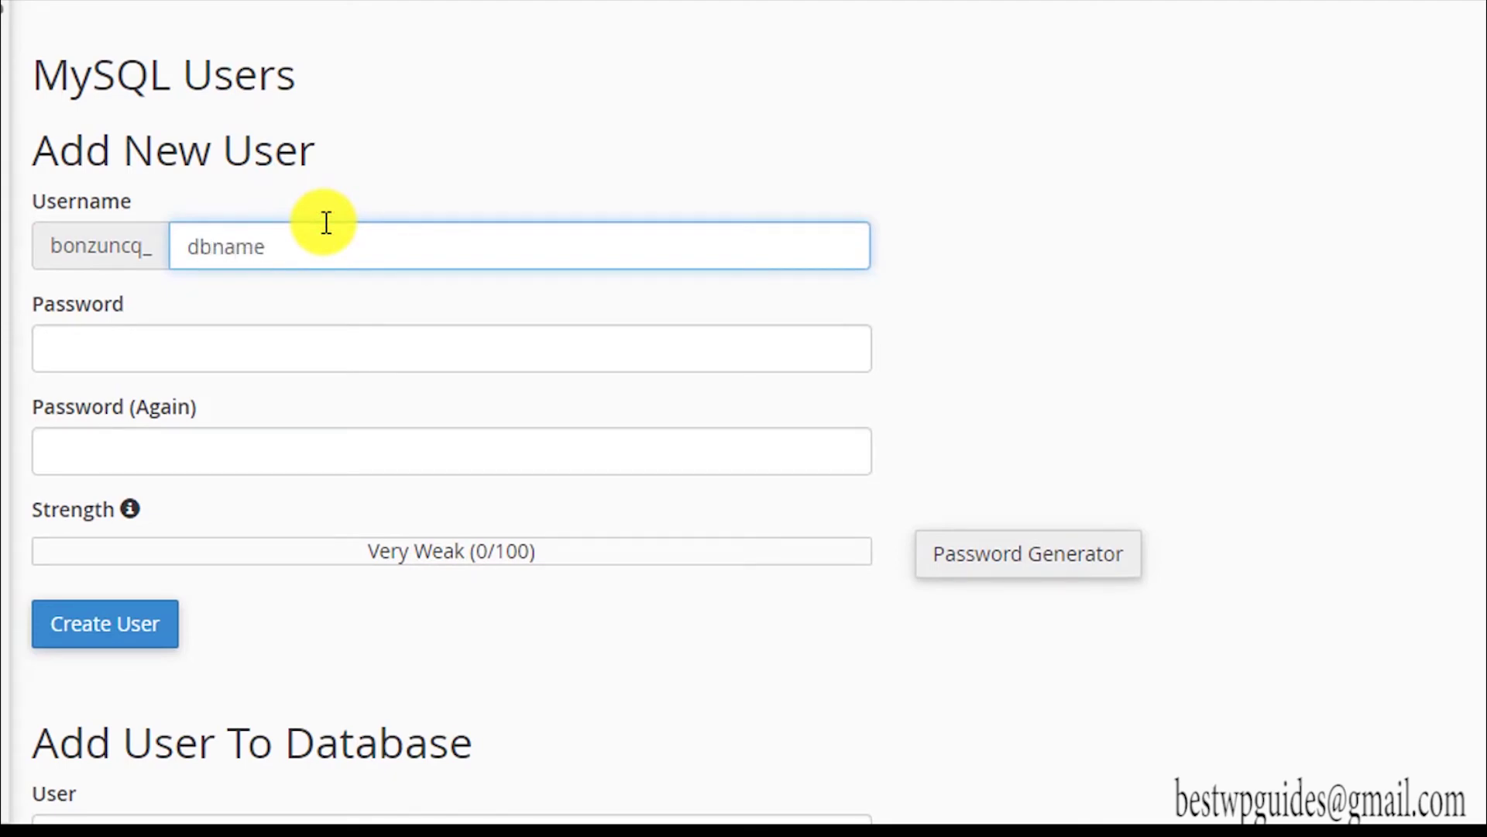
{"action": "type", "text": "user"}
{"action": "key", "text": "Tab"}
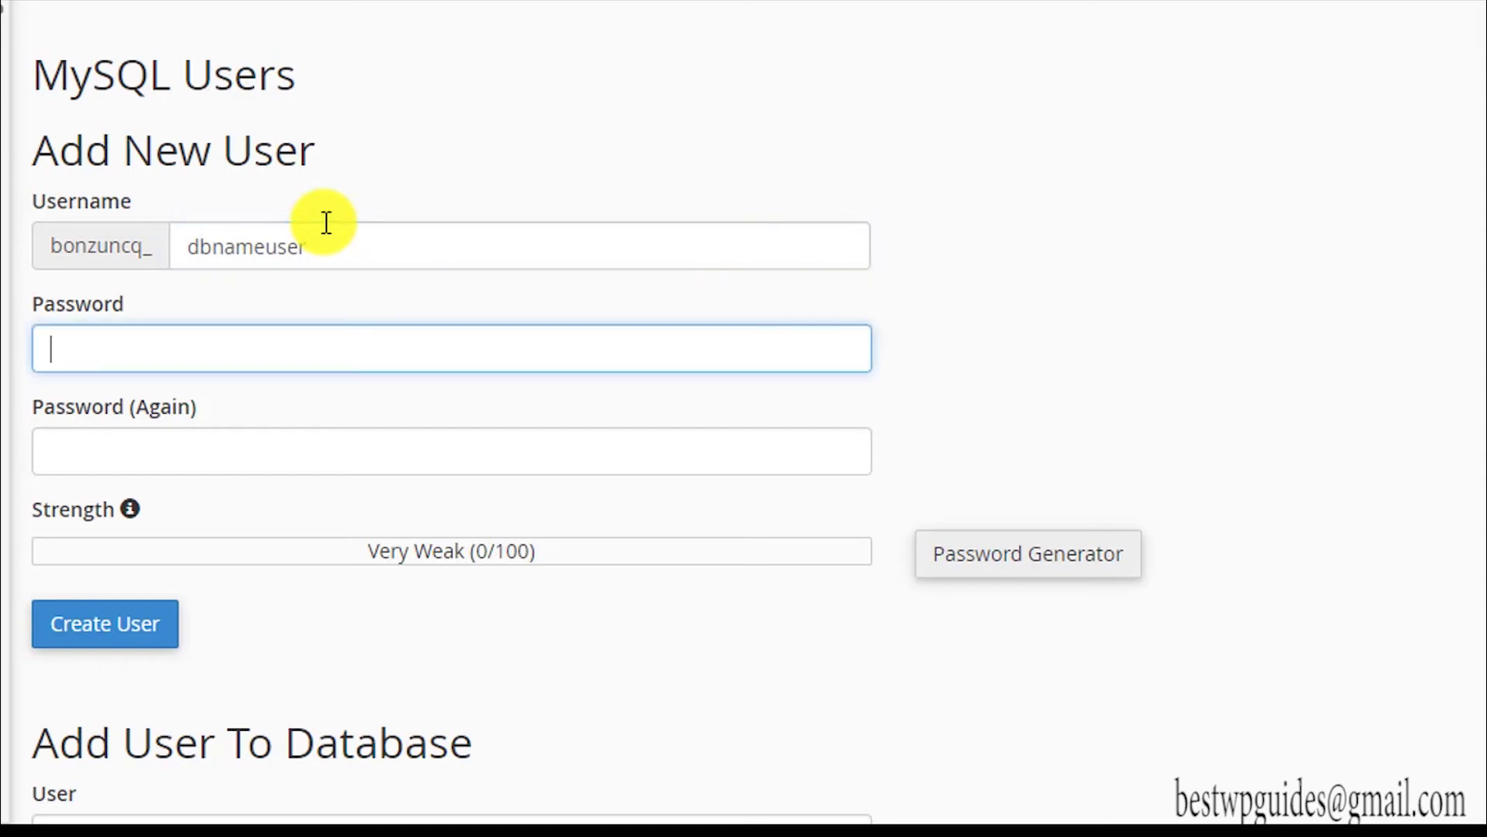
{"action": "left_click", "coordinate": [965, 548]}
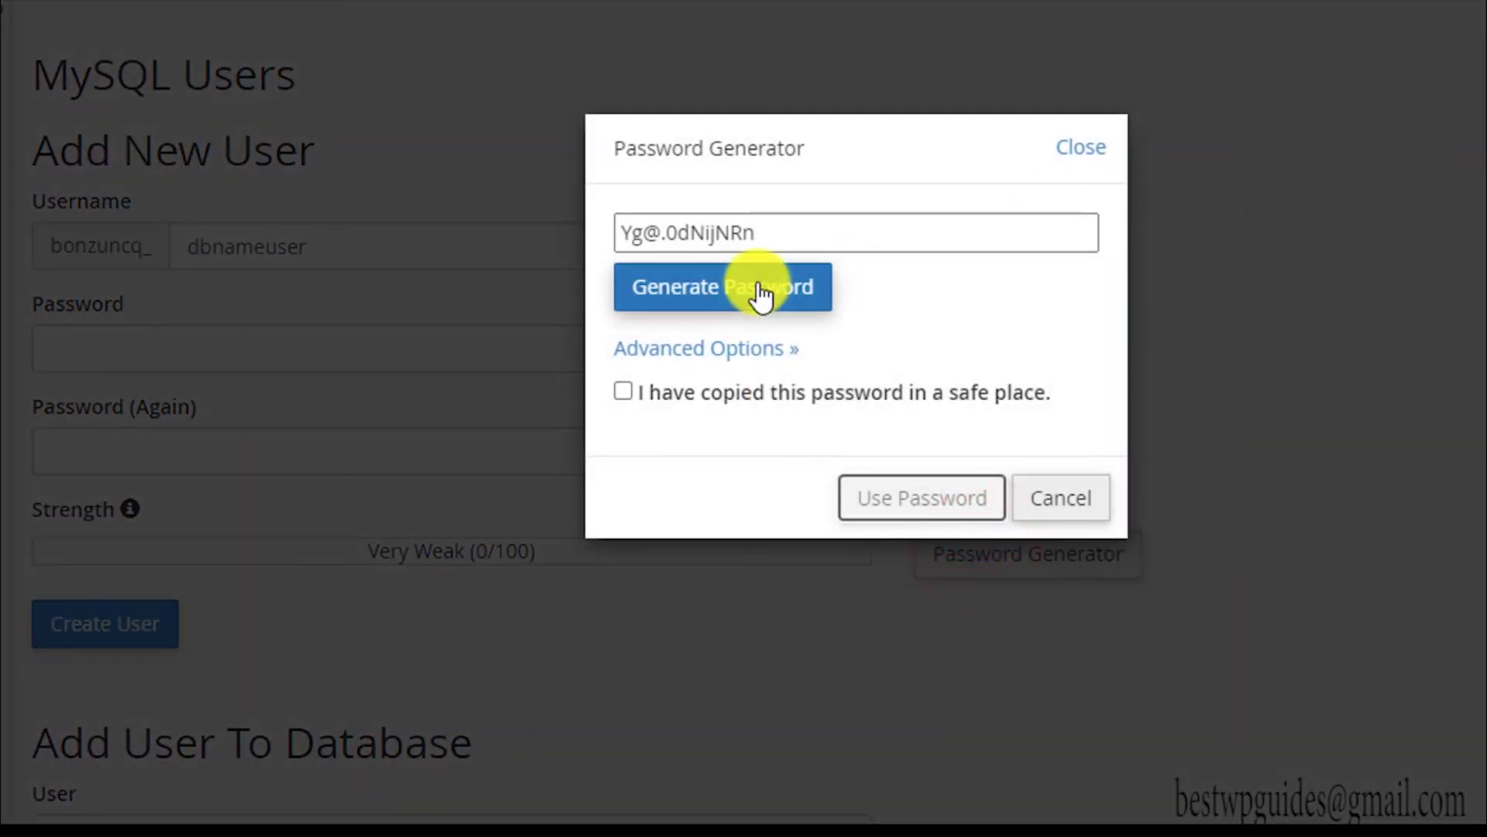
{"action": "left_click", "coordinate": [705, 391]}
{"action": "left_click", "coordinate": [858, 498]}
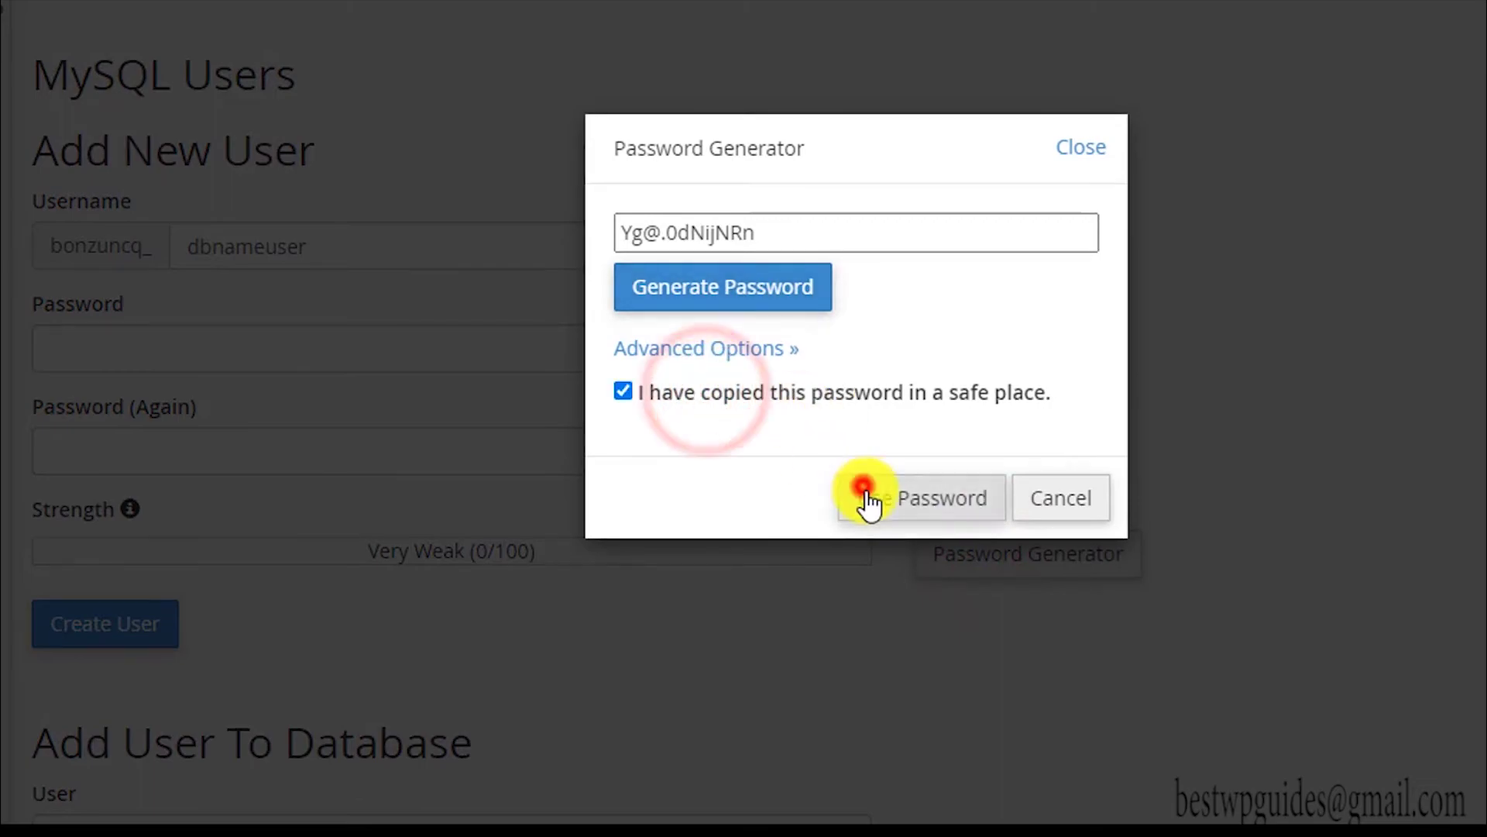
Step: Create the dbnameuser MySQL user and return to the database management page
{"action": "scroll", "coordinate": [1038, 232], "scroll_direction": "down", "scroll_amount": 3}
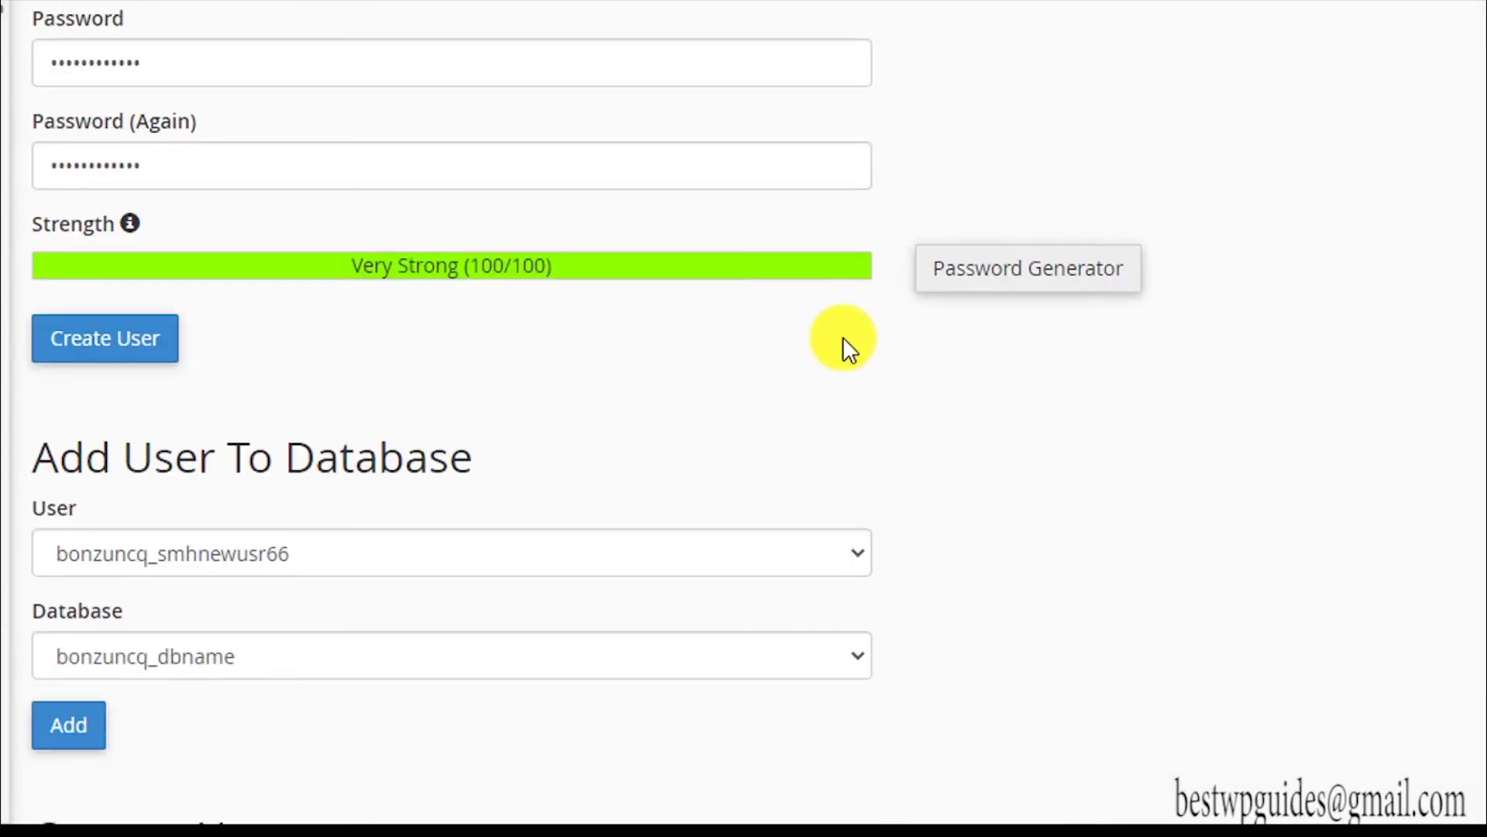
{"action": "scroll", "coordinate": [801, 434], "scroll_direction": "up", "scroll_amount": 2}
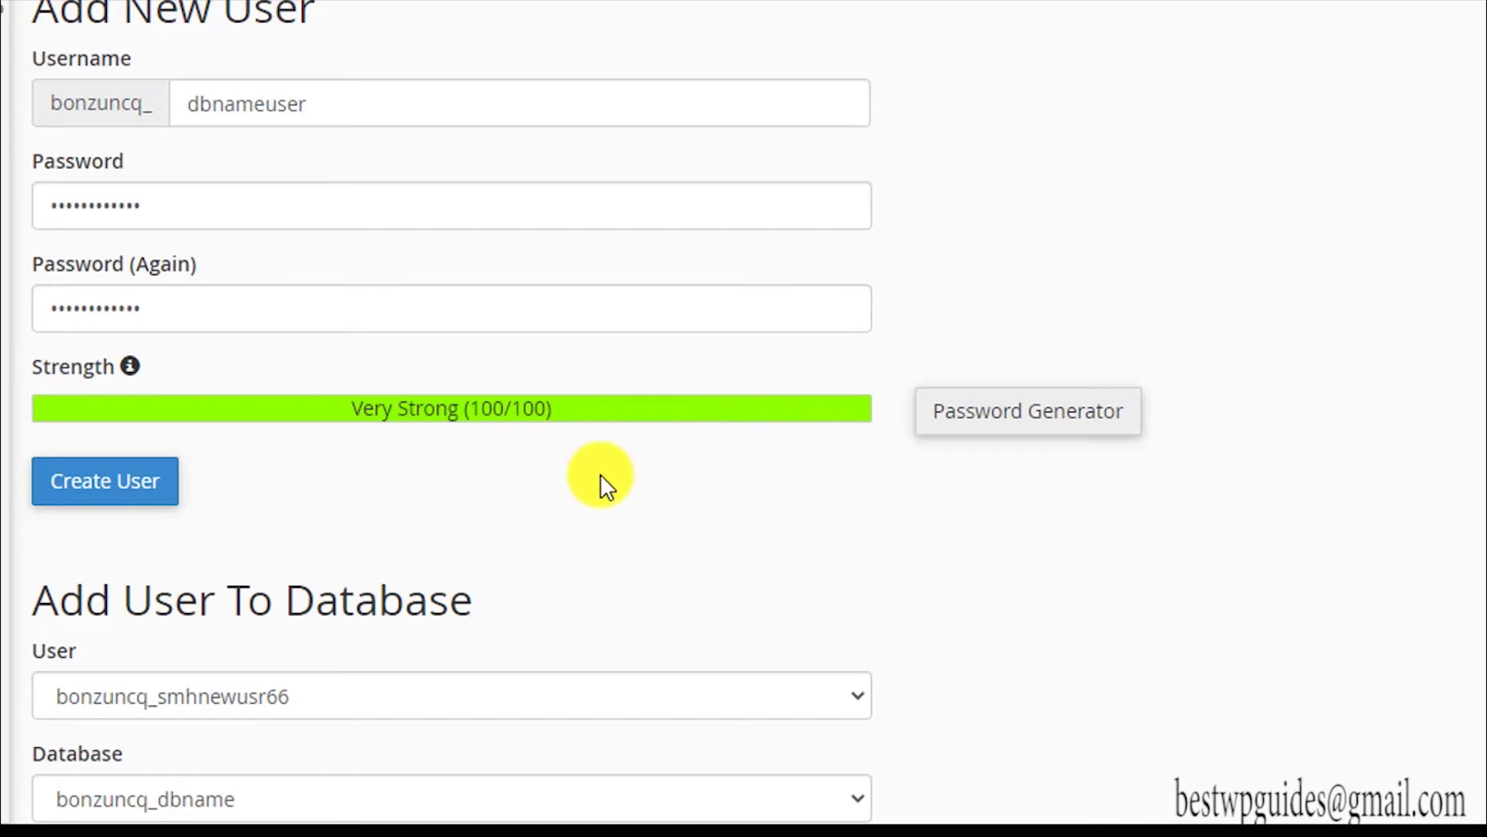
{"action": "left_click", "coordinate": [133, 500]}
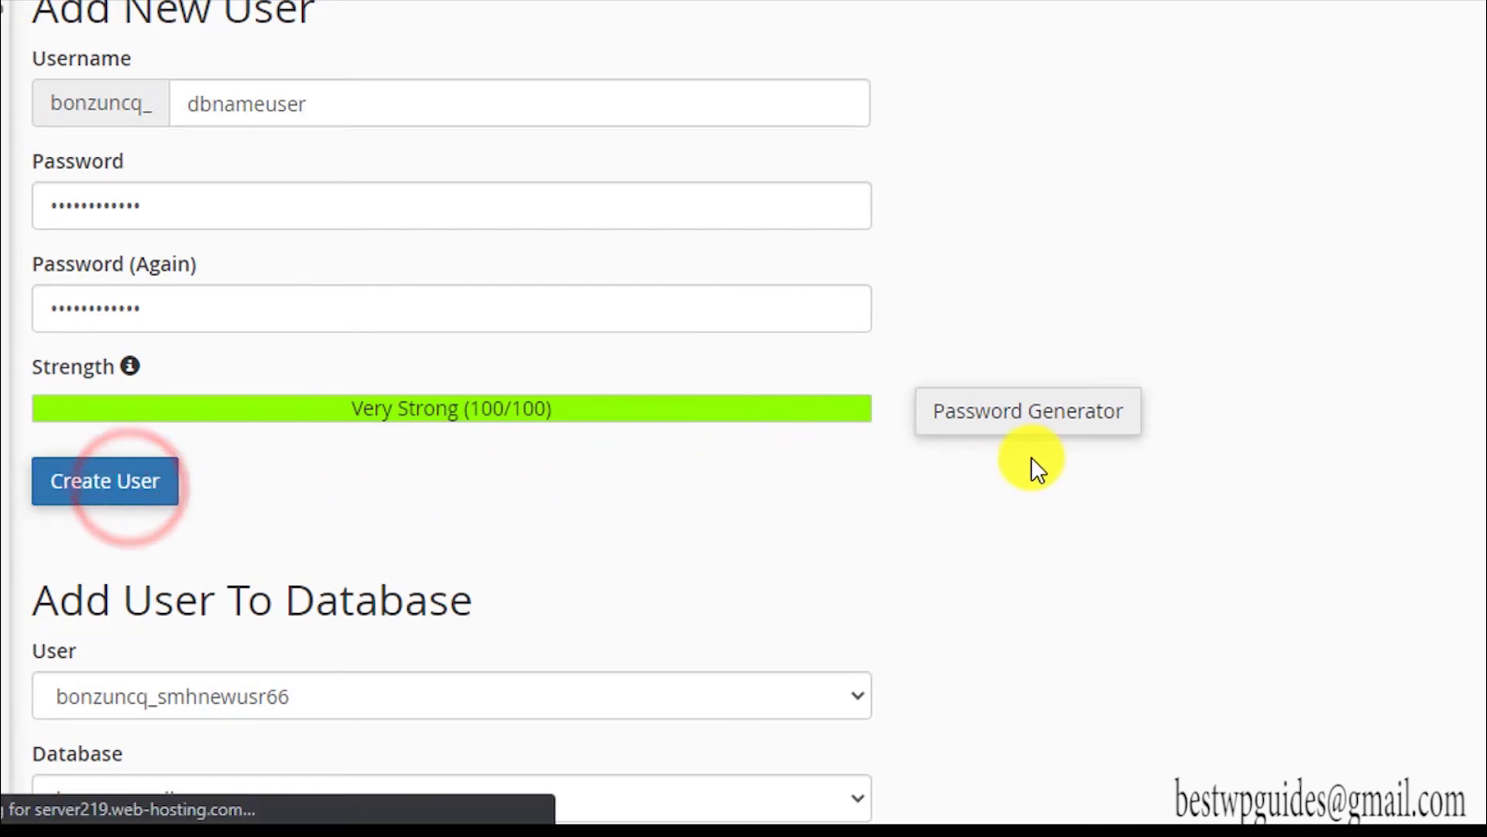
{"action": "left_click", "coordinate": [905, 155]}
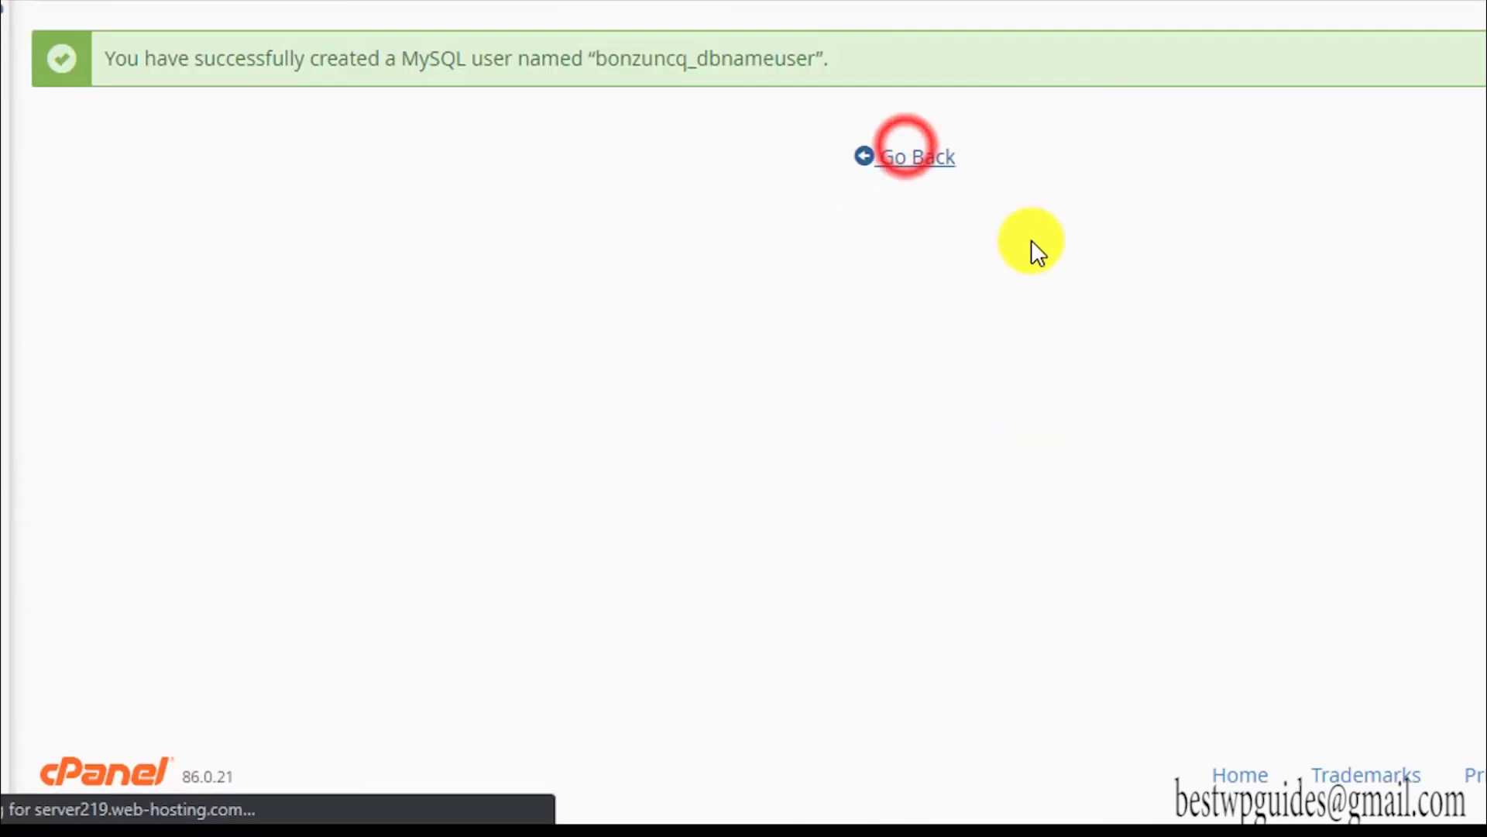
Step: Add the user bonzuncq_dbnameuser to the bonzuncq_dbname database
{"action": "scroll", "coordinate": [949, 406], "scroll_direction": "down", "scroll_amount": 15}
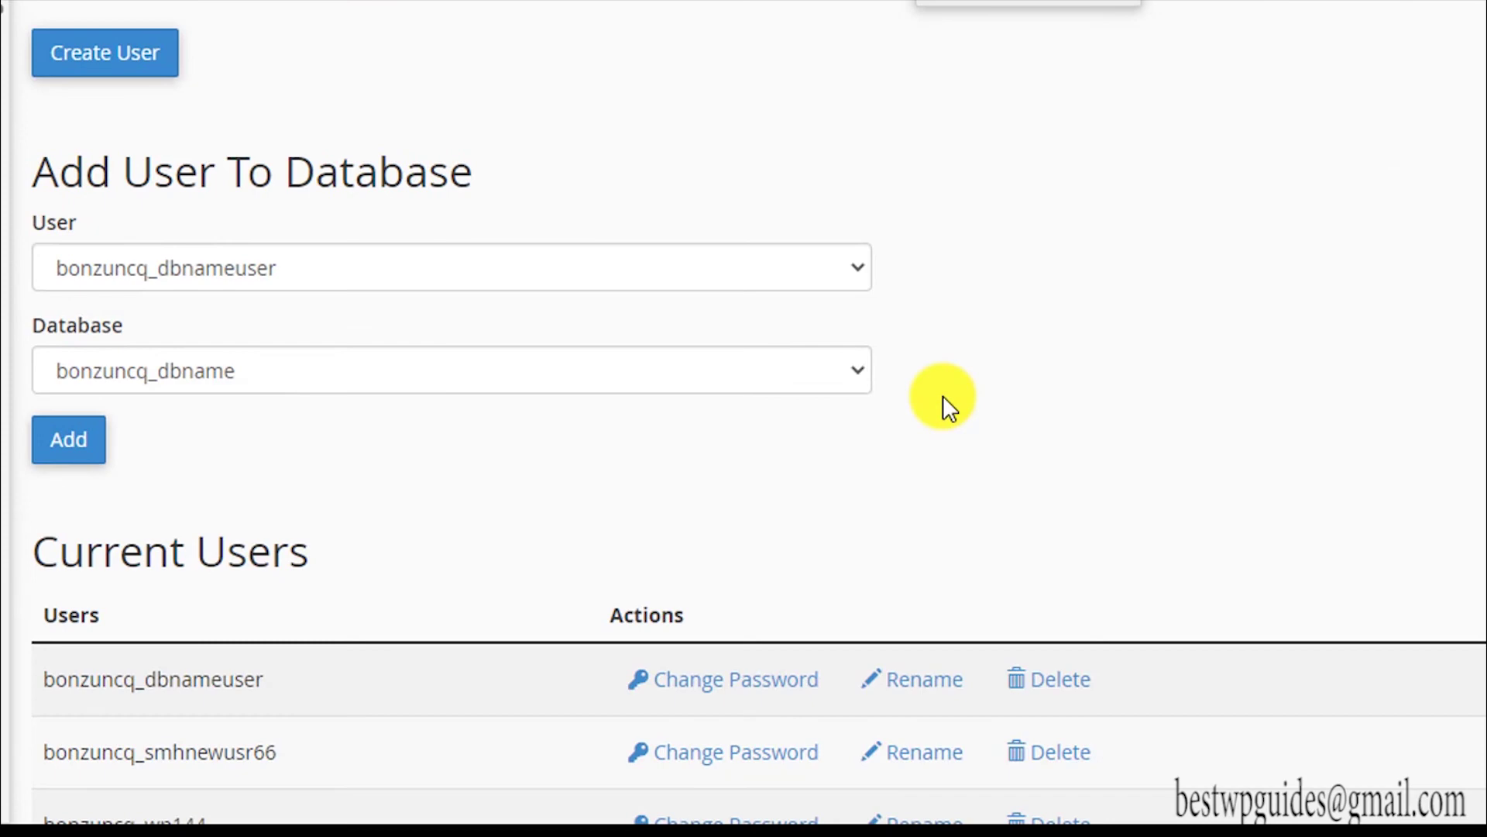
{"action": "scroll", "coordinate": [942, 395], "scroll_direction": "down", "scroll_amount": 4}
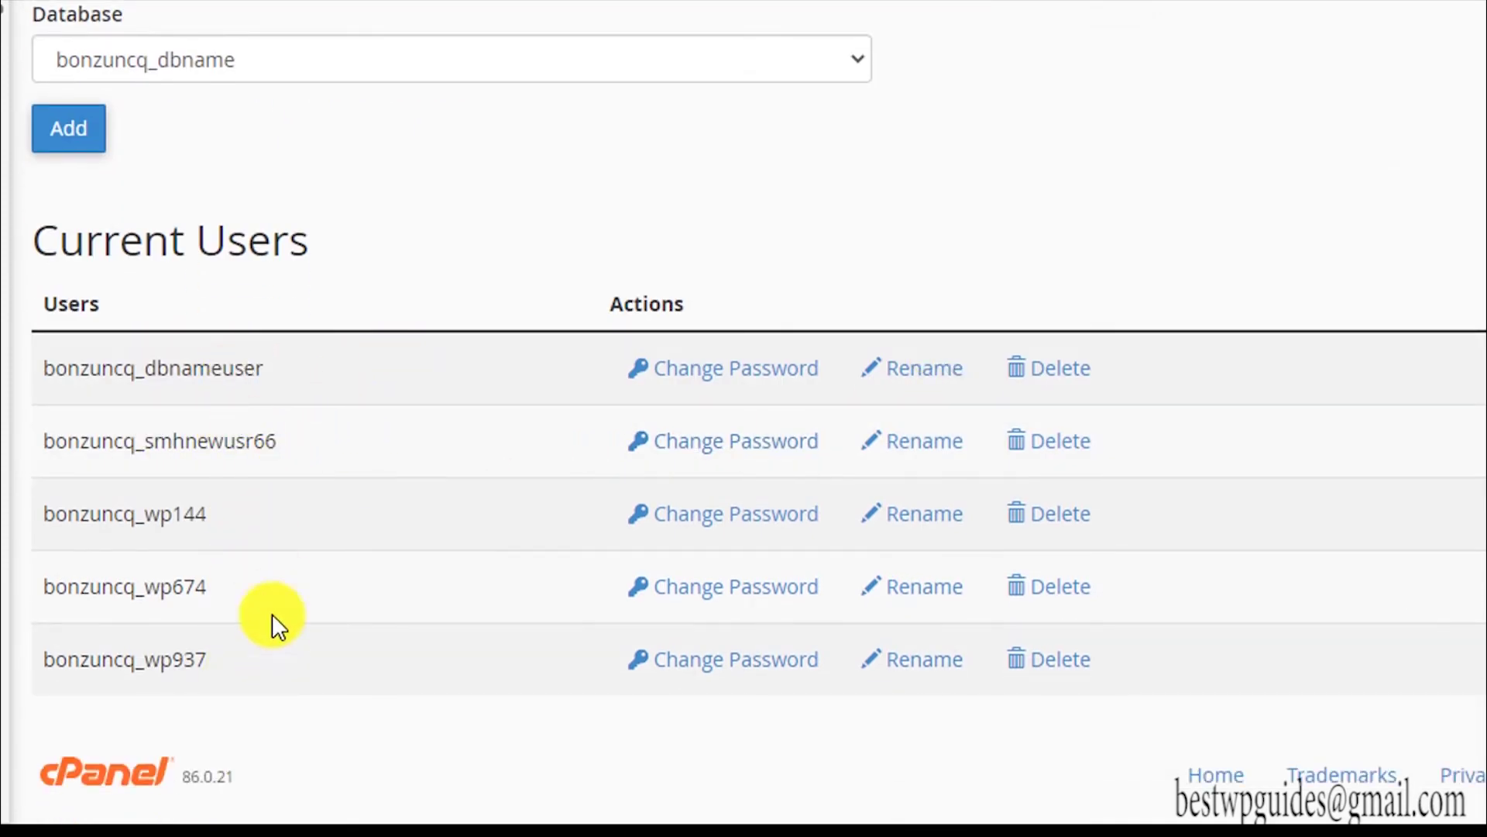
{"action": "scroll", "coordinate": [248, 648], "scroll_direction": "up", "scroll_amount": 15}
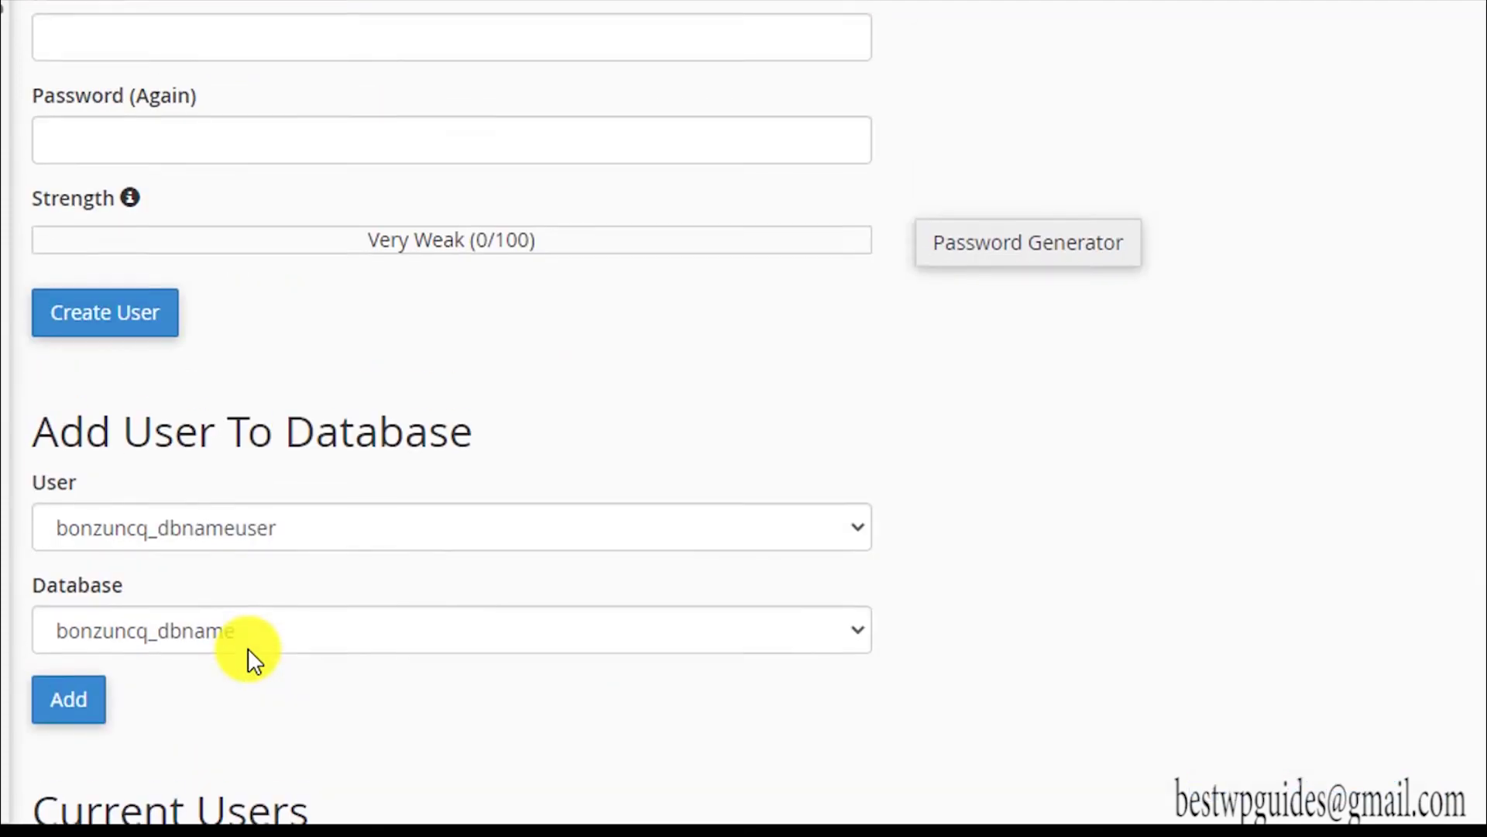
{"action": "scroll", "coordinate": [248, 648], "scroll_direction": "up", "scroll_amount": 5}
{"action": "scroll", "coordinate": [248, 647], "scroll_direction": "down", "scroll_amount": 13}
{"action": "scroll", "coordinate": [248, 648], "scroll_direction": "down", "scroll_amount": 1}
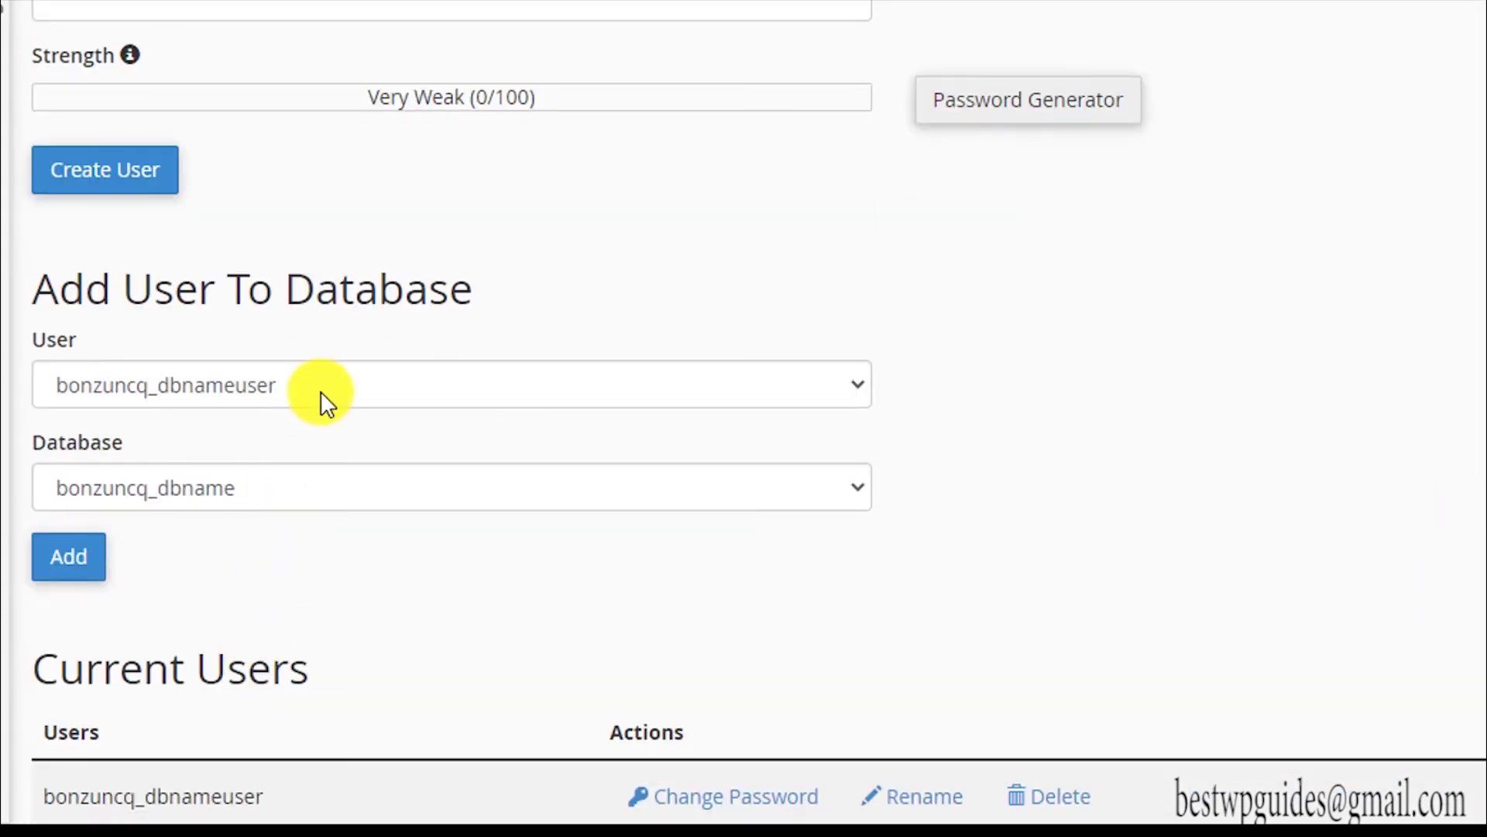
{"action": "left_click", "coordinate": [356, 379]}
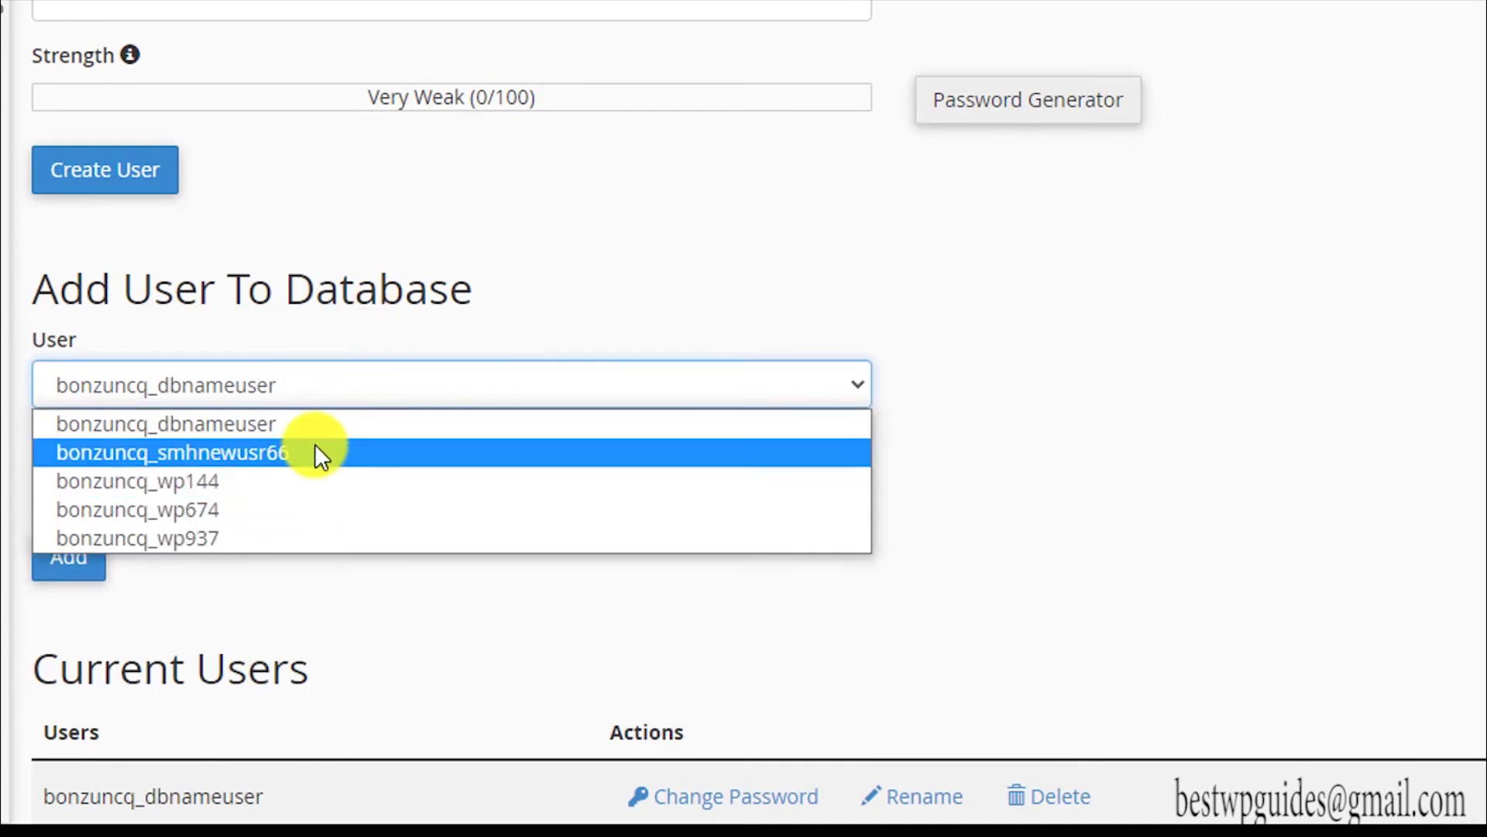
{"action": "left_click", "coordinate": [580, 248]}
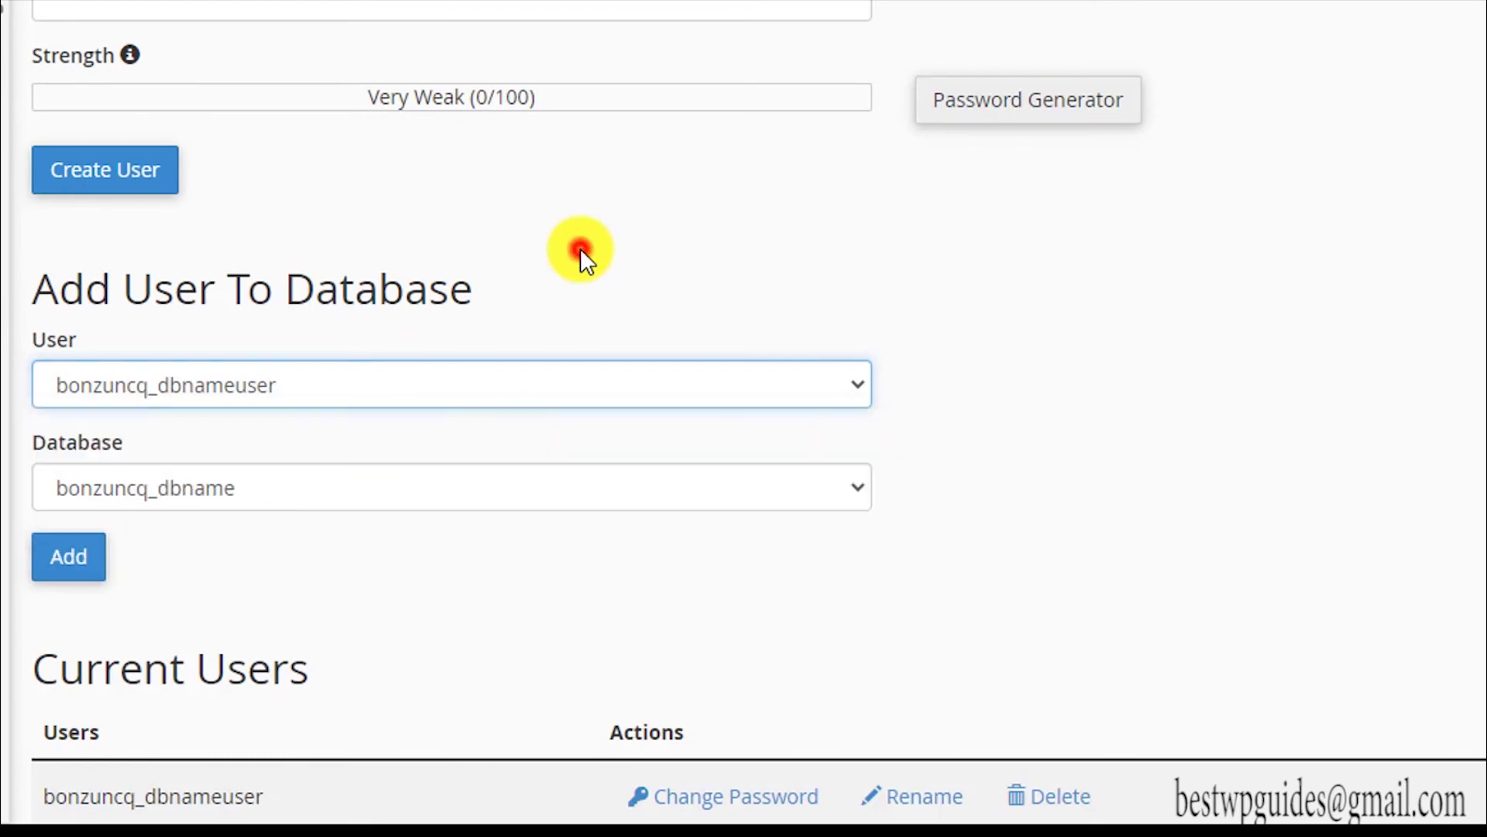
{"action": "left_click", "coordinate": [481, 487]}
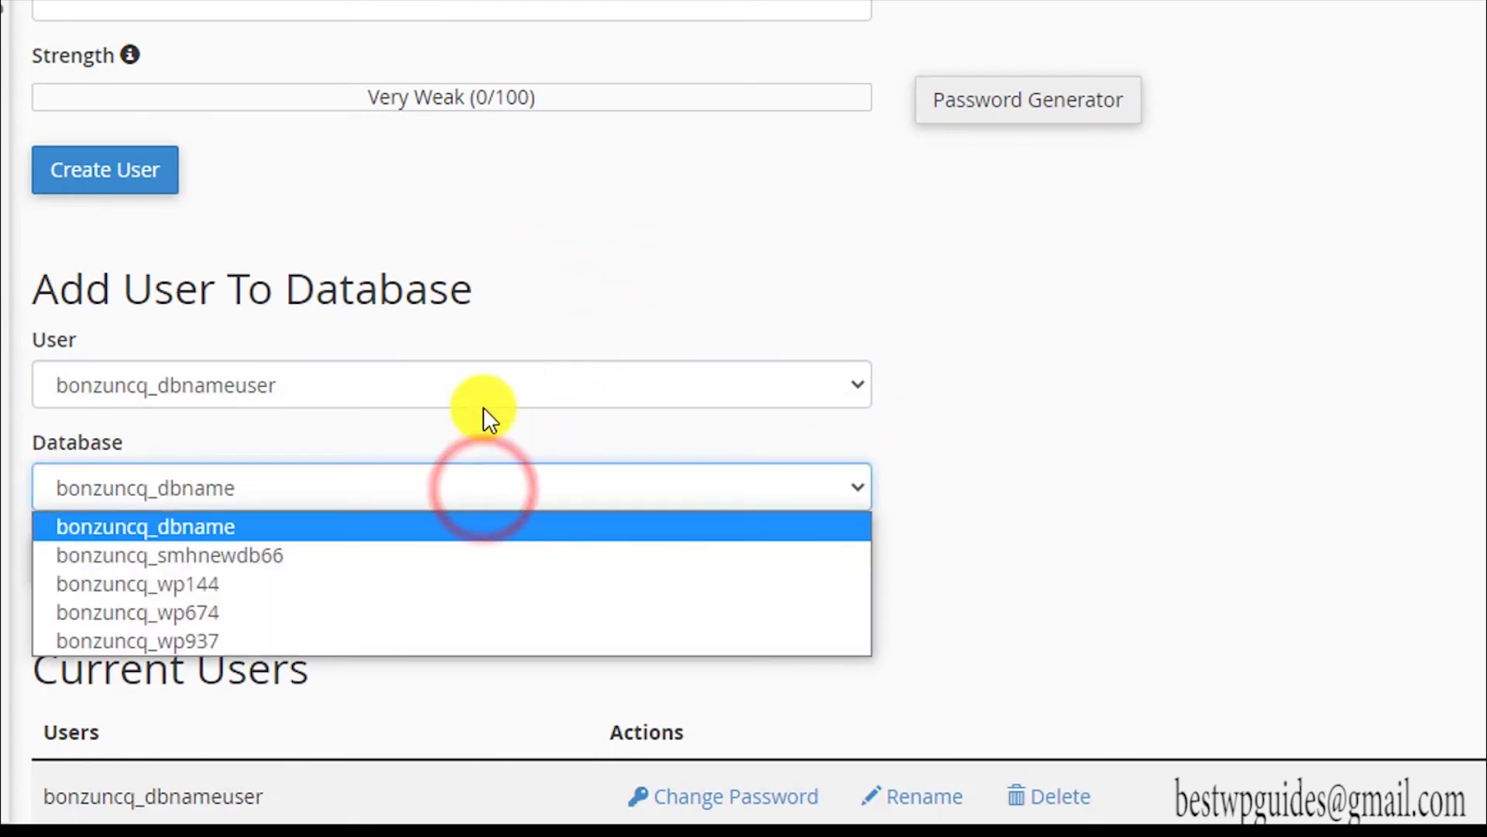
{"action": "left_click", "coordinate": [482, 374]}
{"action": "left_click", "coordinate": [482, 371]}
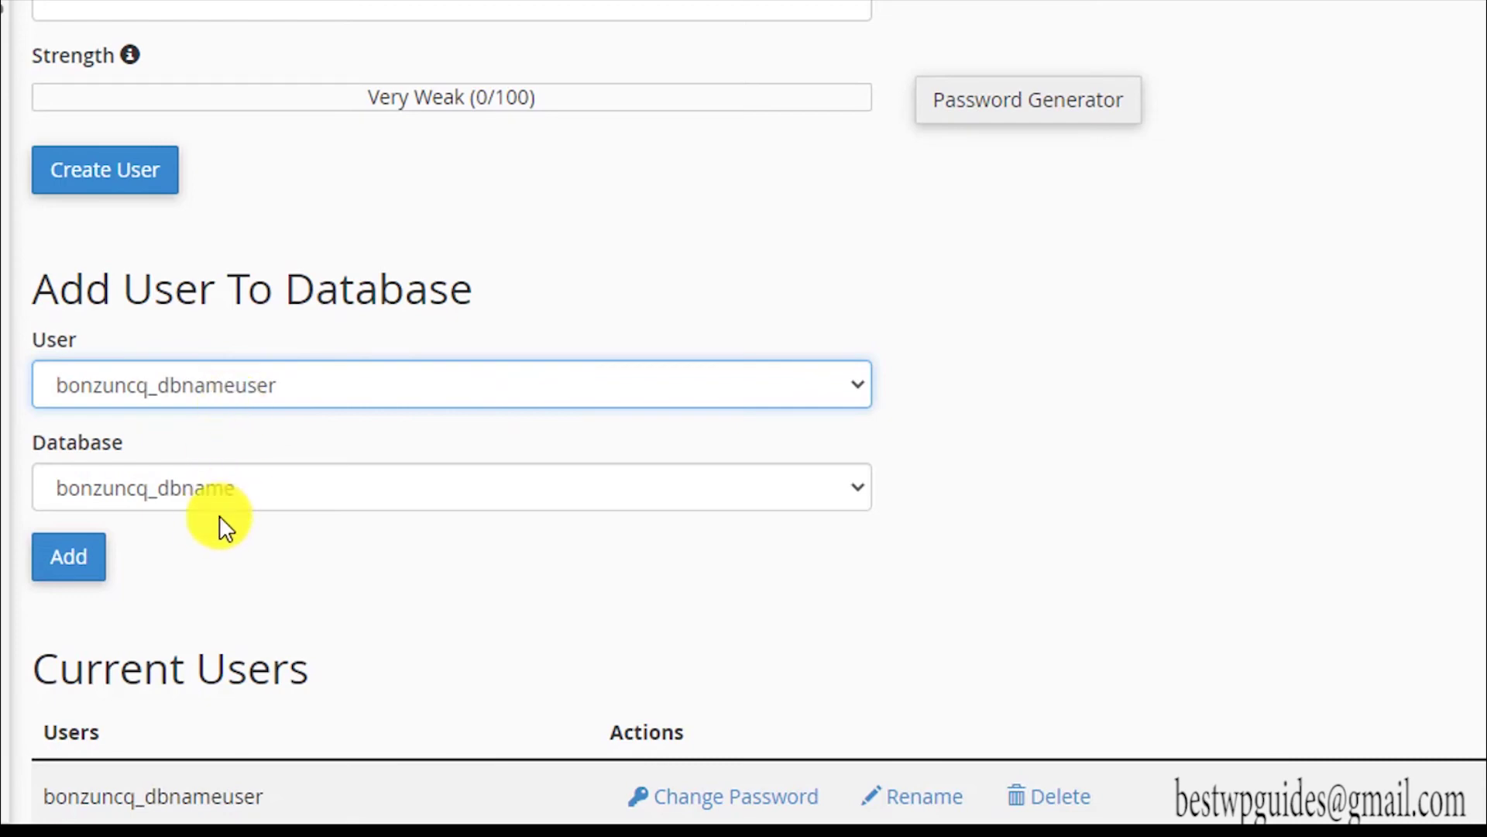
{"action": "left_click", "coordinate": [68, 573]}
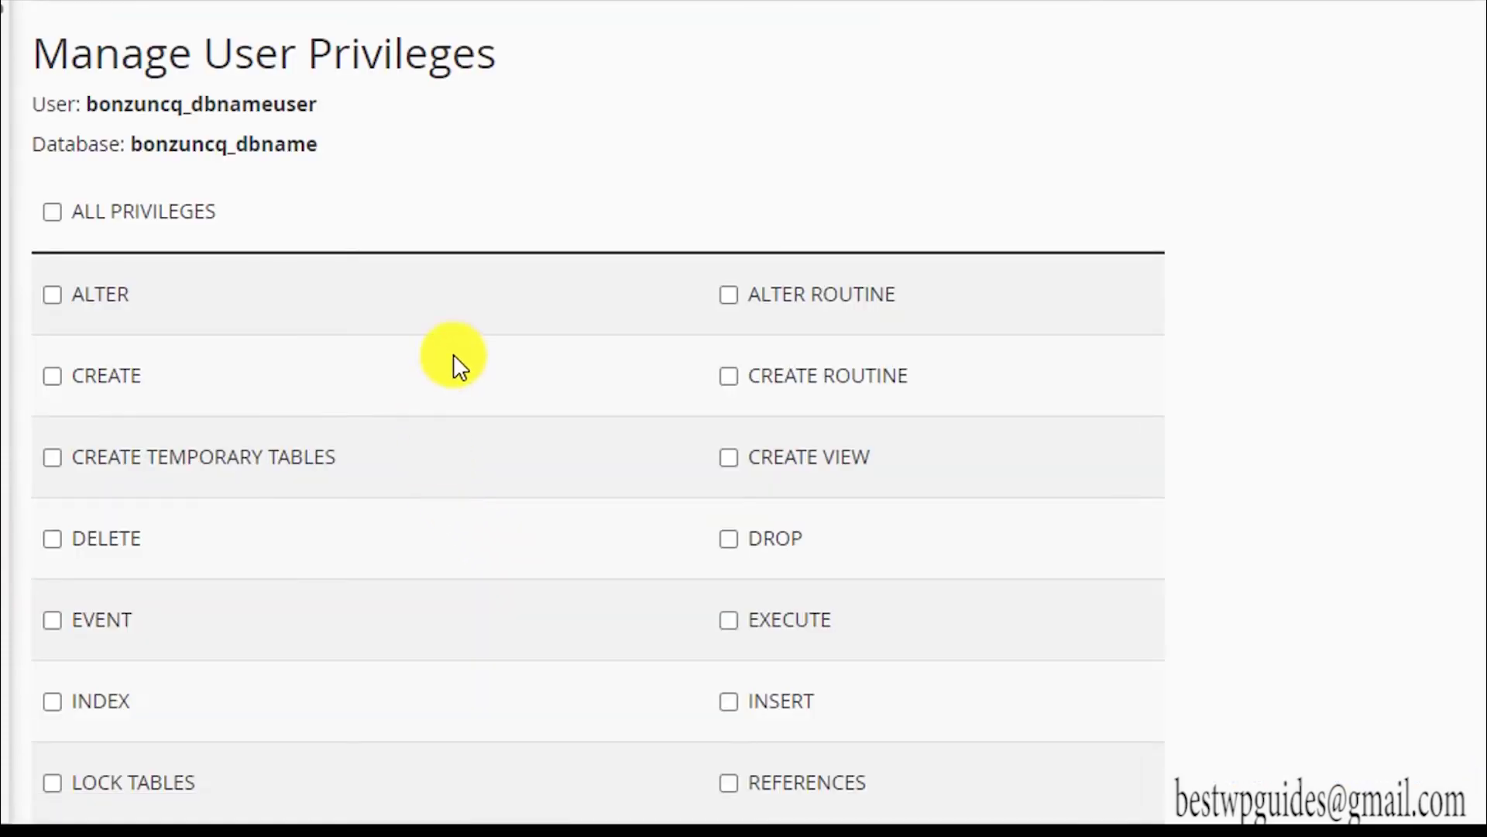
Step: Grant ALL PRIVILEGES on bonzuncq_dbname to bonzuncq_dbnameuser and save the changes
{"action": "scroll", "coordinate": [468, 350], "scroll_direction": "down", "scroll_amount": 3}
{"action": "scroll", "coordinate": [471, 347], "scroll_direction": "up", "scroll_amount": 3}
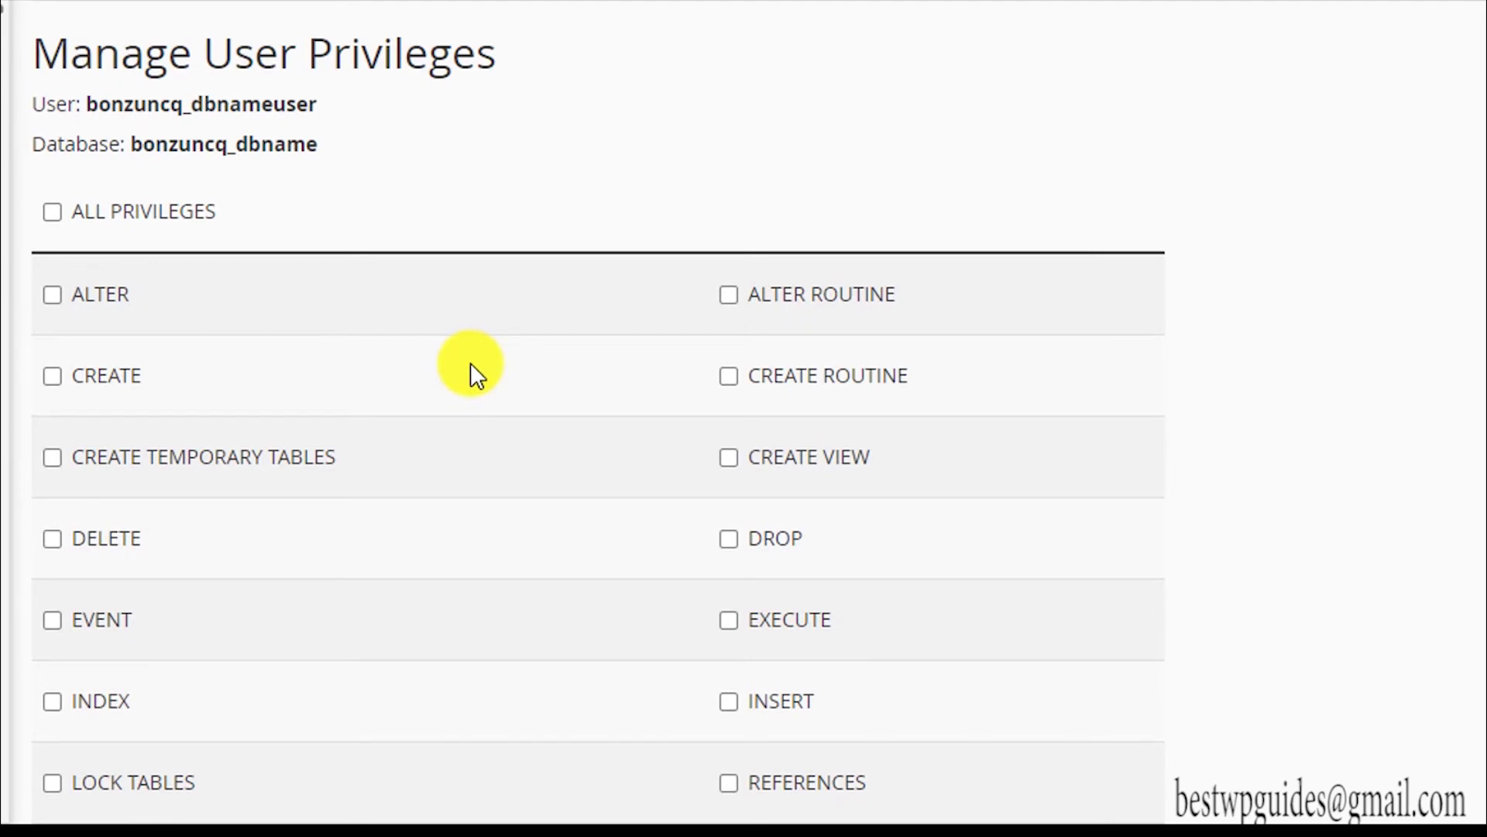
{"action": "scroll", "coordinate": [473, 364], "scroll_direction": "down", "scroll_amount": 5}
{"action": "scroll", "coordinate": [473, 364], "scroll_direction": "up", "scroll_amount": 5}
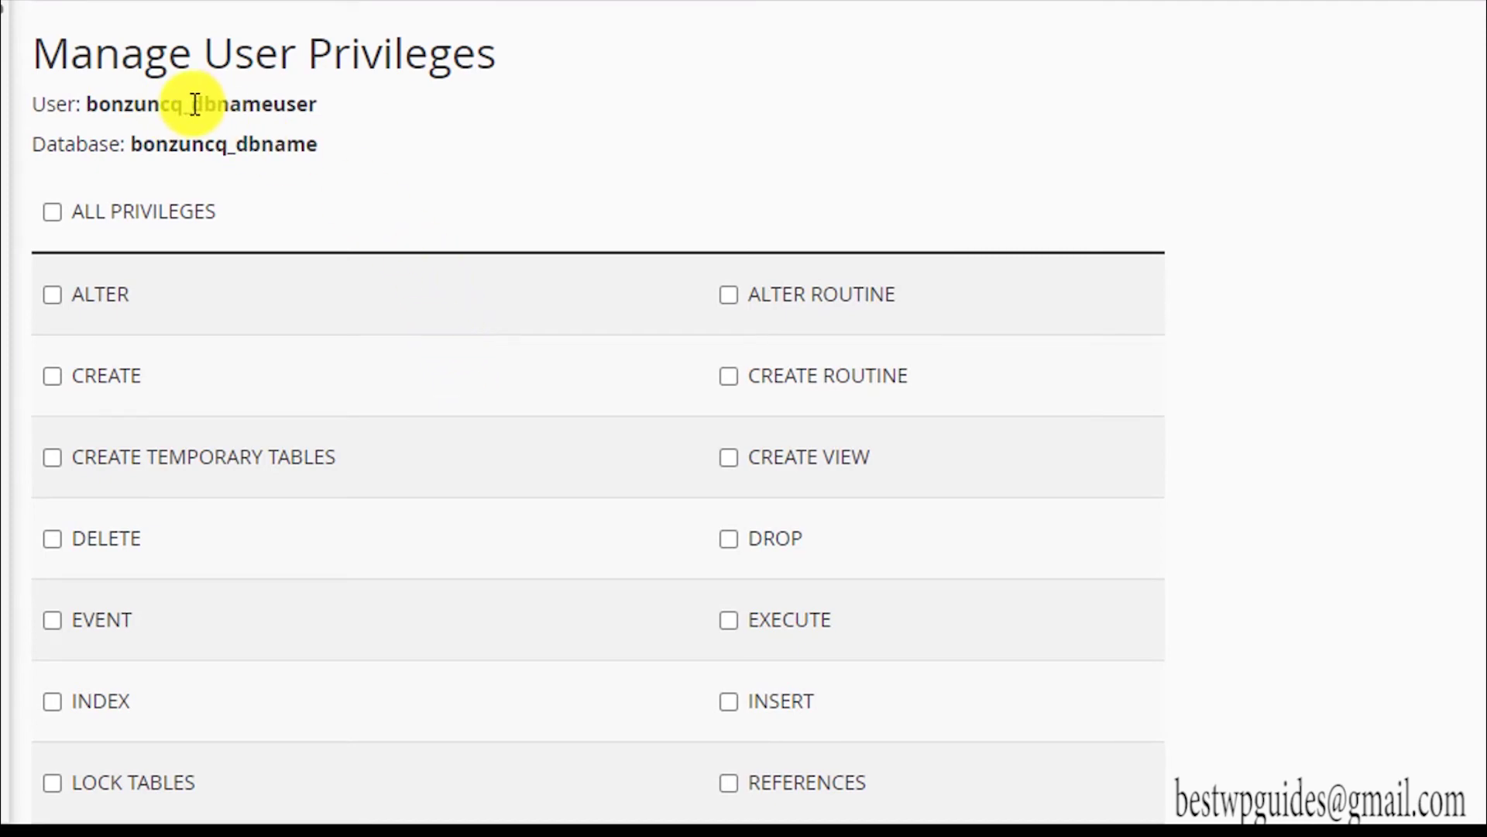
{"action": "scroll", "coordinate": [227, 155], "scroll_direction": "down", "scroll_amount": 4}
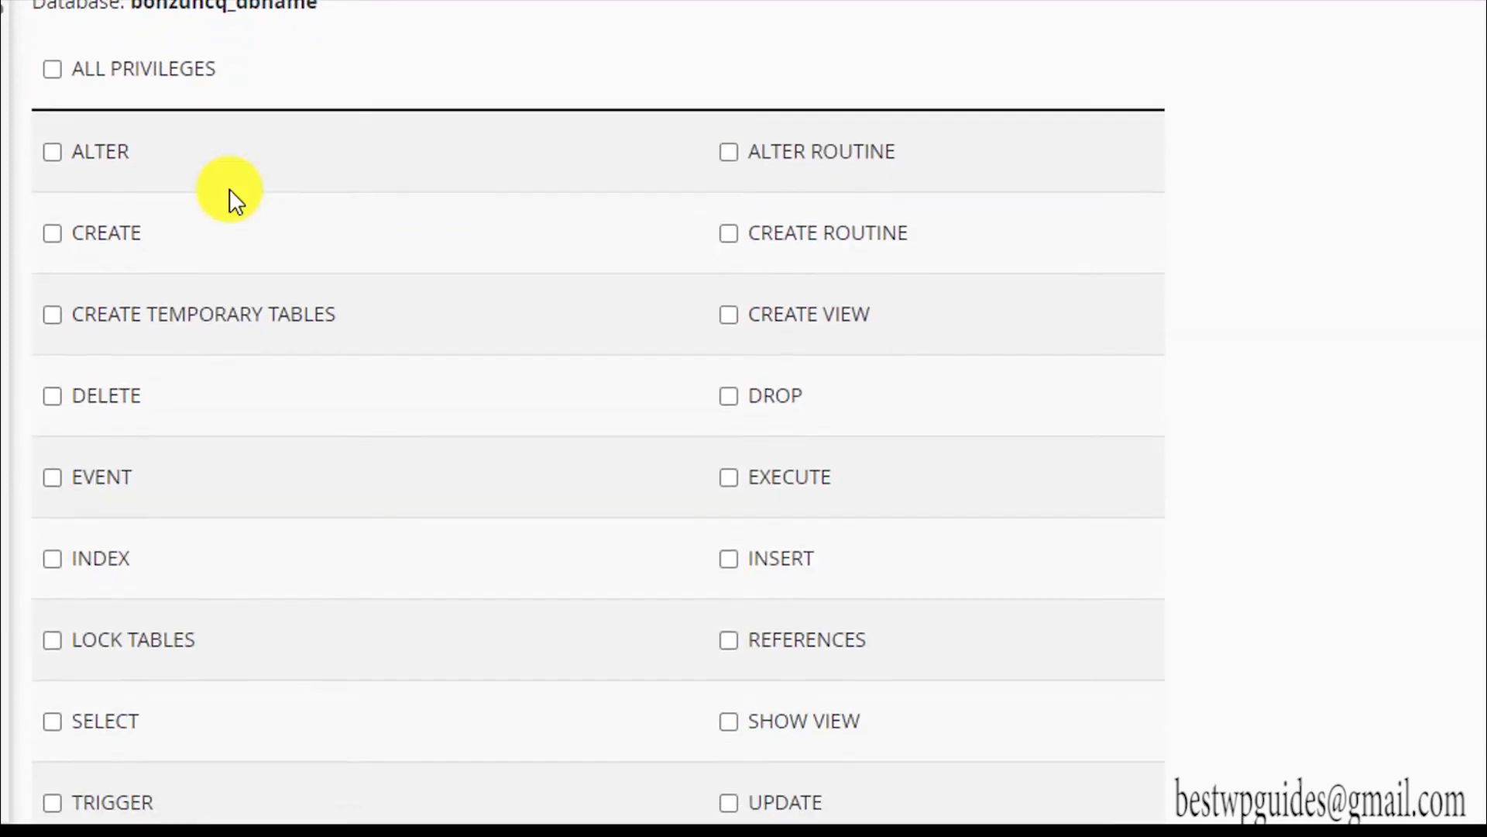
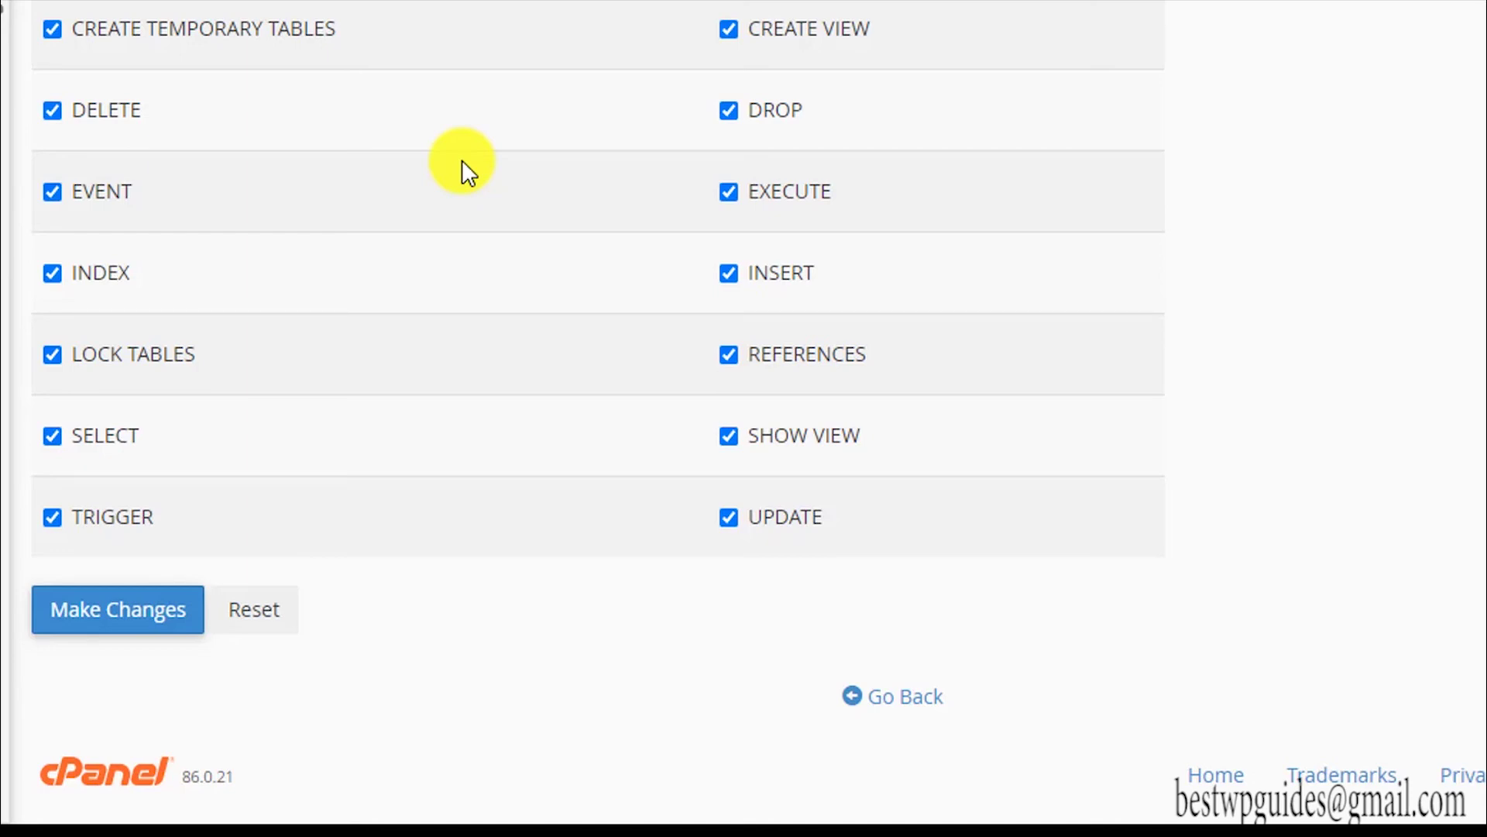
{"action": "scroll", "coordinate": [462, 159], "scroll_direction": "up", "scroll_amount": 5}
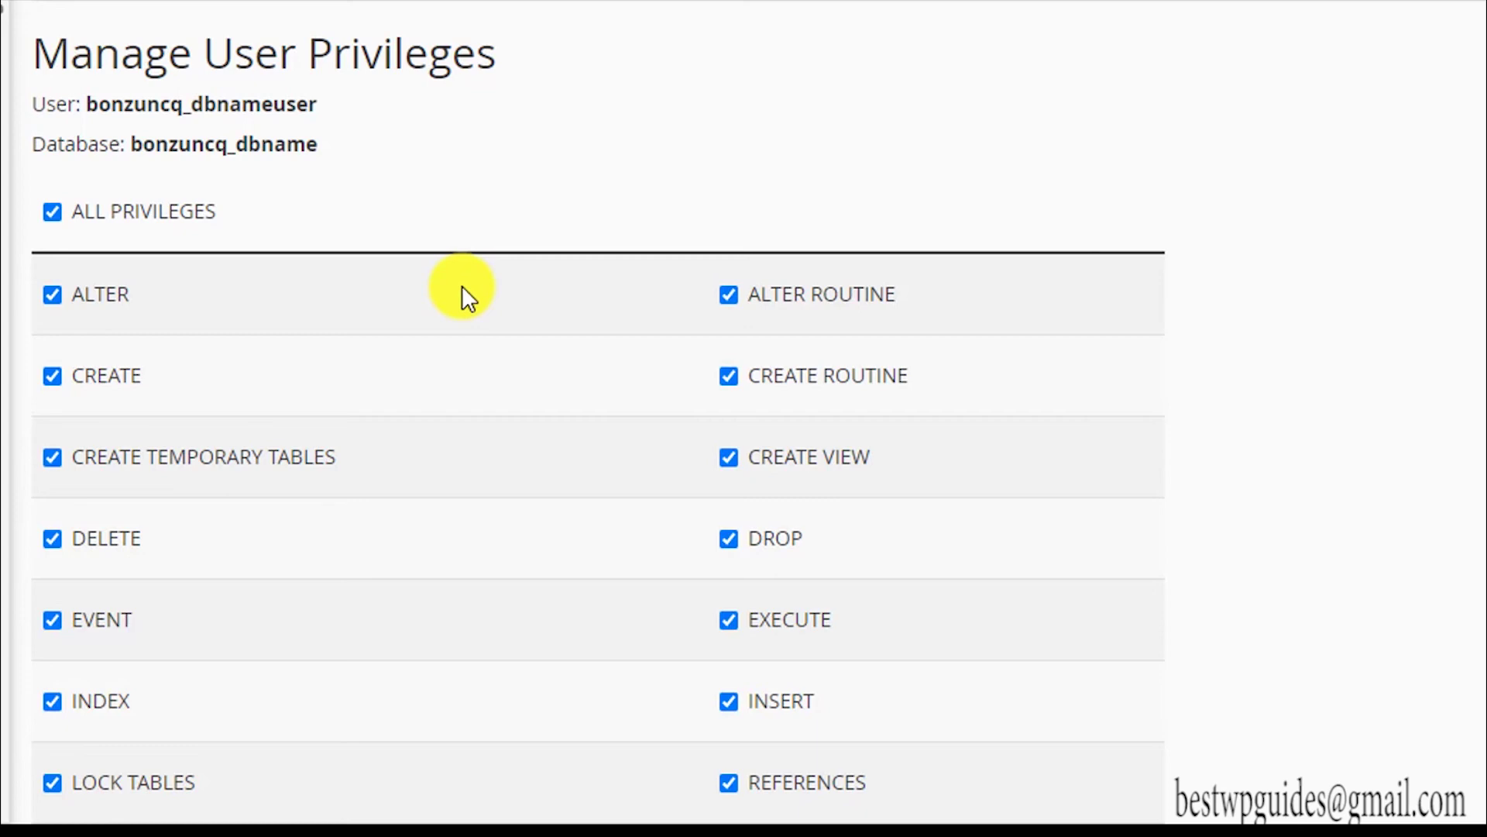
{"action": "scroll", "coordinate": [462, 285], "scroll_direction": "down", "scroll_amount": 5}
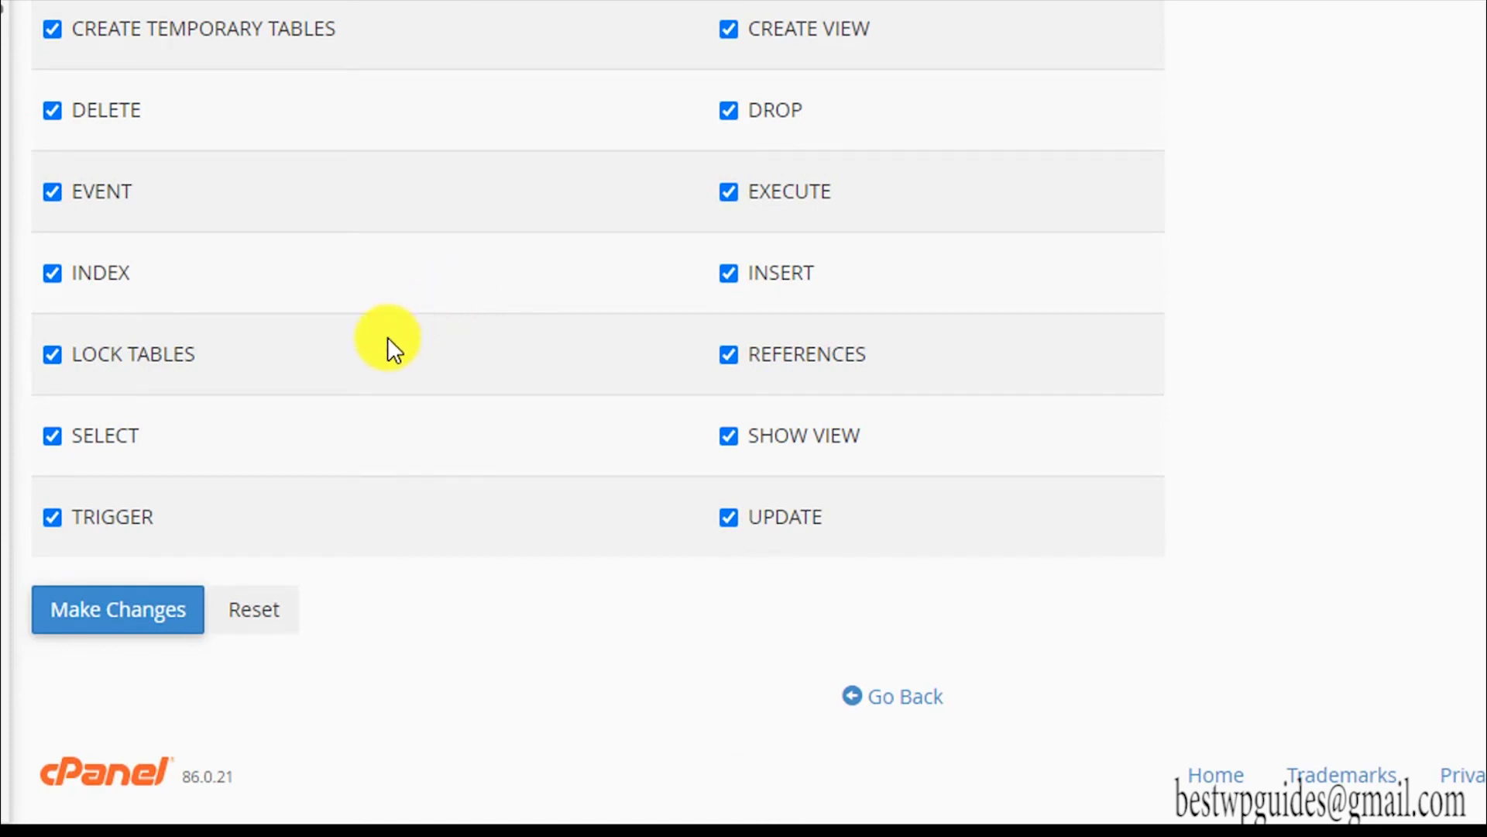
{"action": "left_click", "coordinate": [110, 625]}
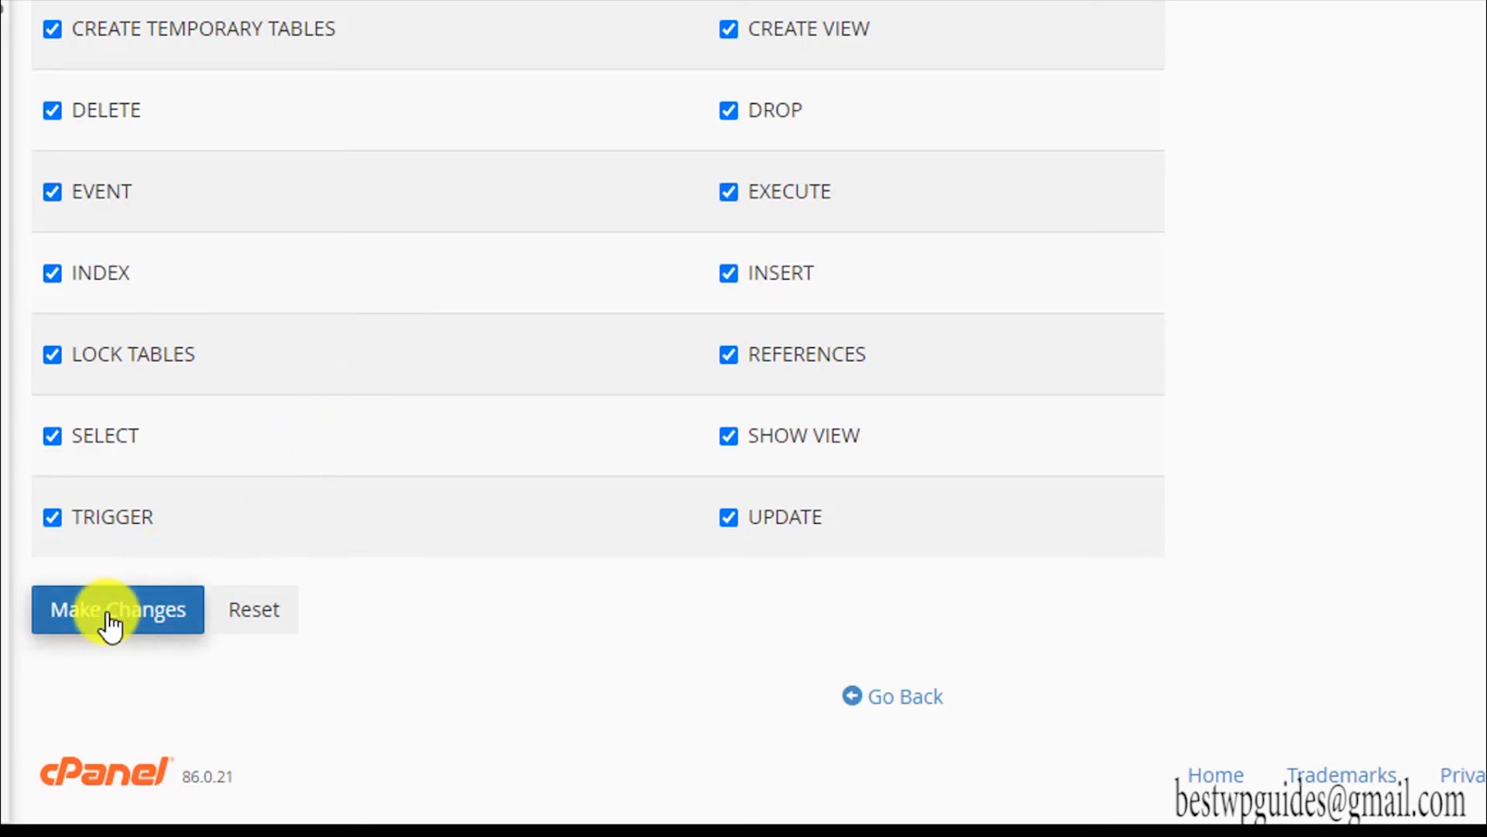
{"action": "left_click", "coordinate": [110, 624]}
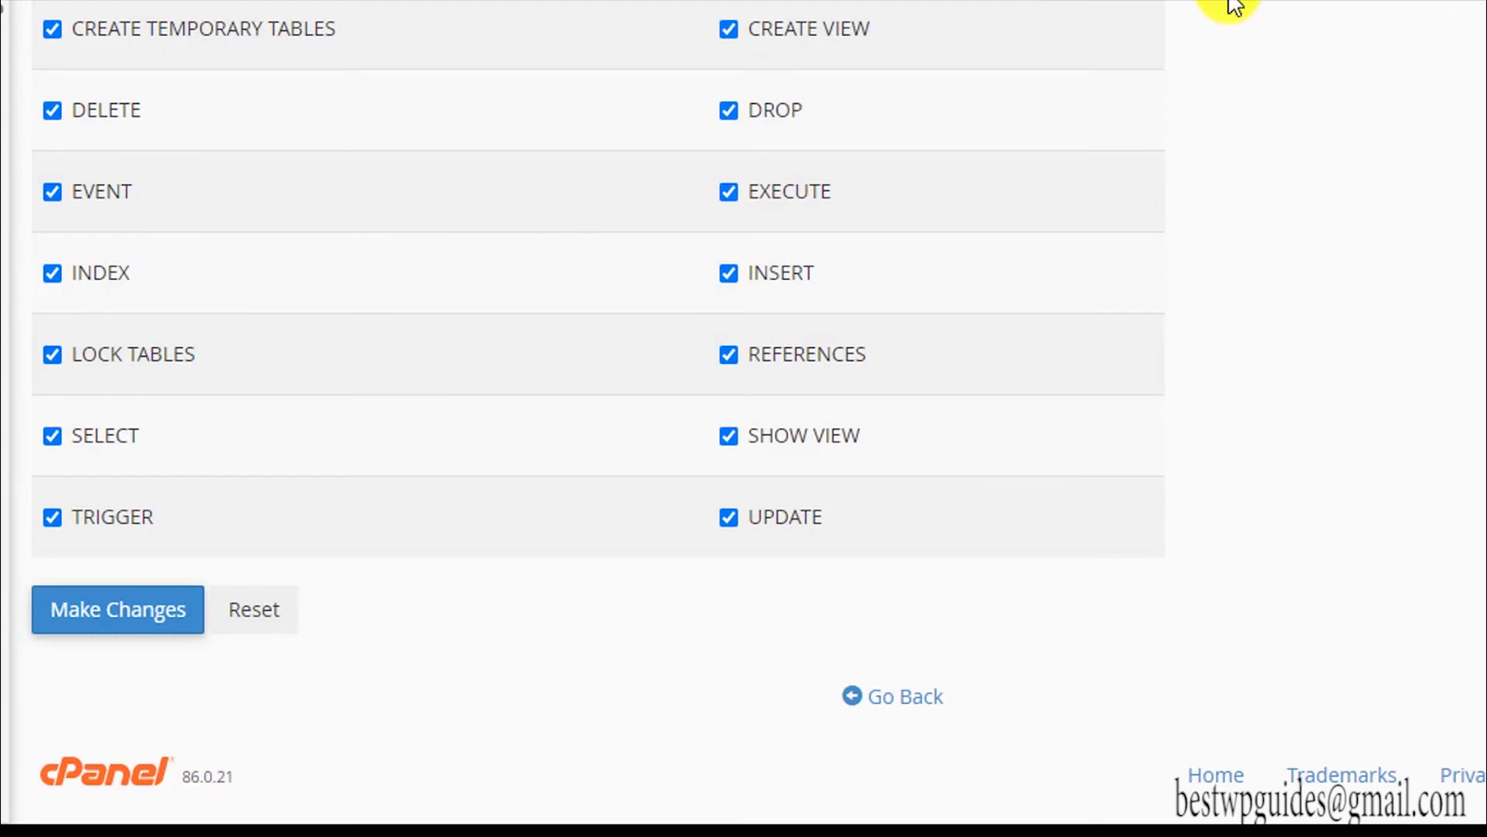
Step: Return to the database management page and check the privileged user listed for bonzuncq_dbname among the current databases
{"action": "scroll", "coordinate": [889, 256], "scroll_direction": "up", "scroll_amount": 5}
{"action": "scroll", "coordinate": [964, 696], "scroll_direction": "down", "scroll_amount": 5}
{"action": "left_click", "coordinate": [895, 701]}
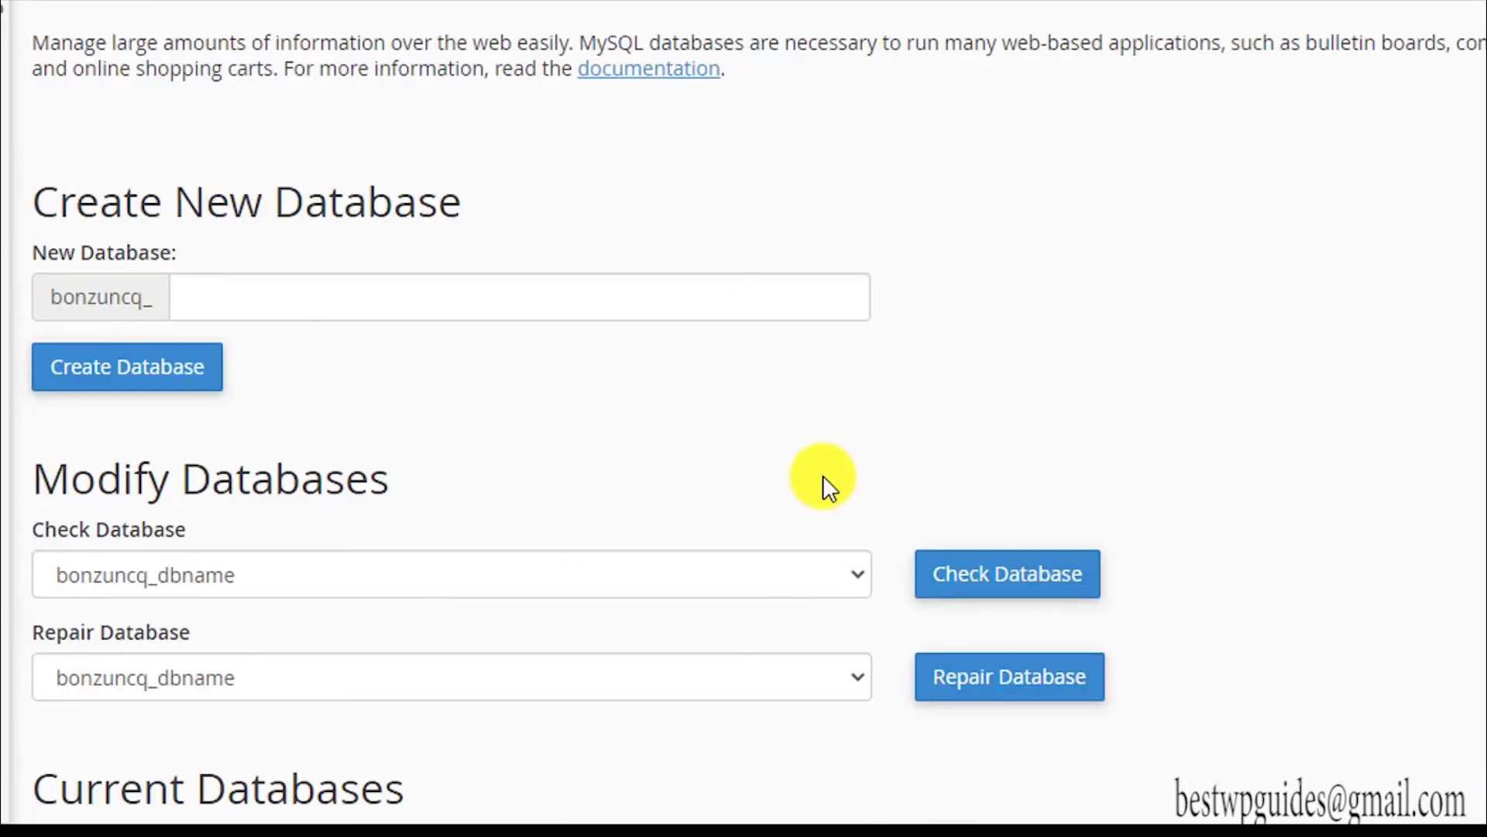
{"action": "scroll", "coordinate": [813, 480], "scroll_direction": "down", "scroll_amount": 10}
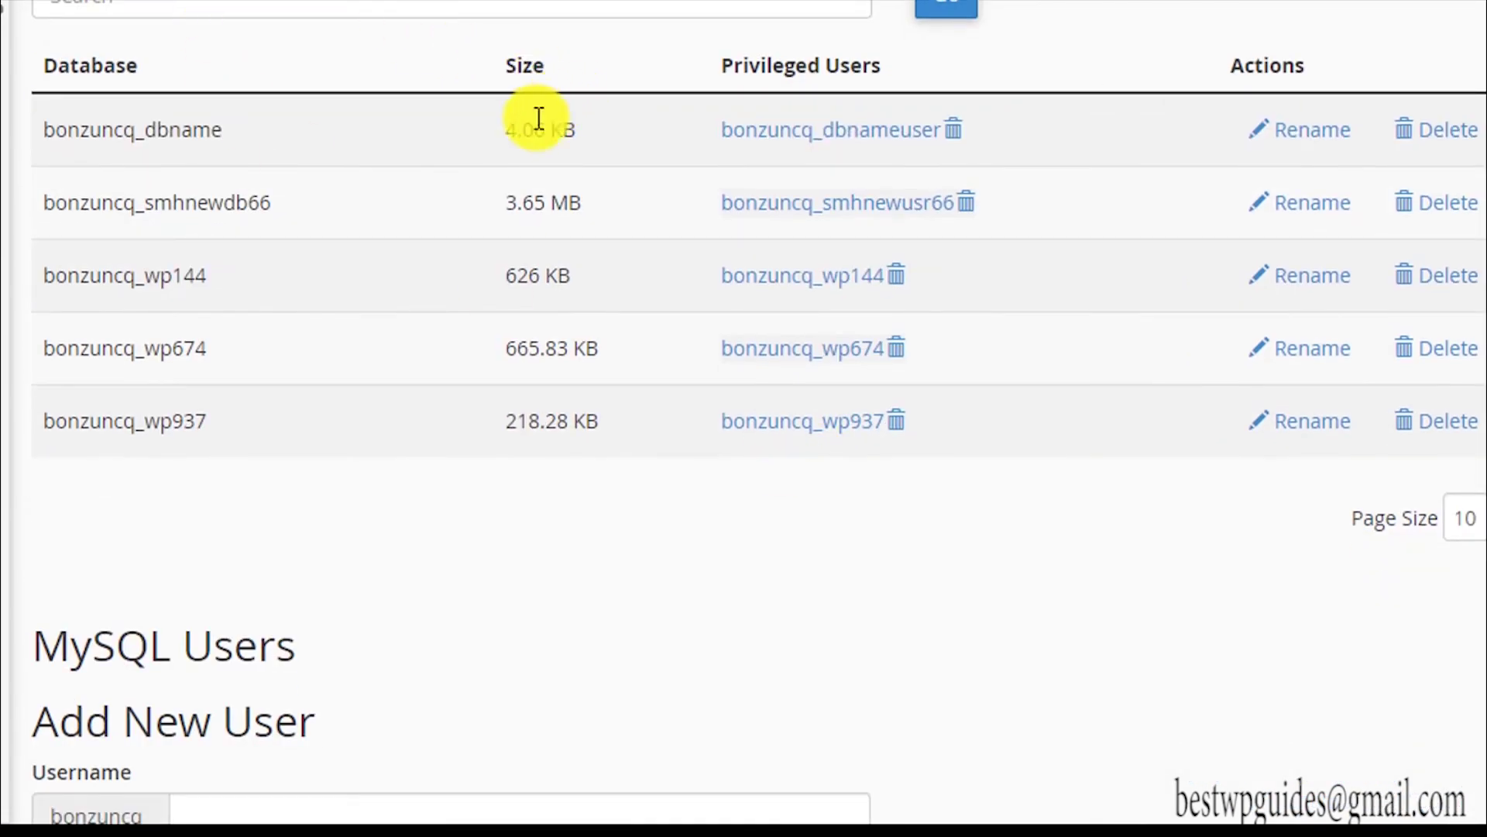
{"action": "left_click_drag", "start_coordinate": [225, 127], "coordinate": [124, 130]}
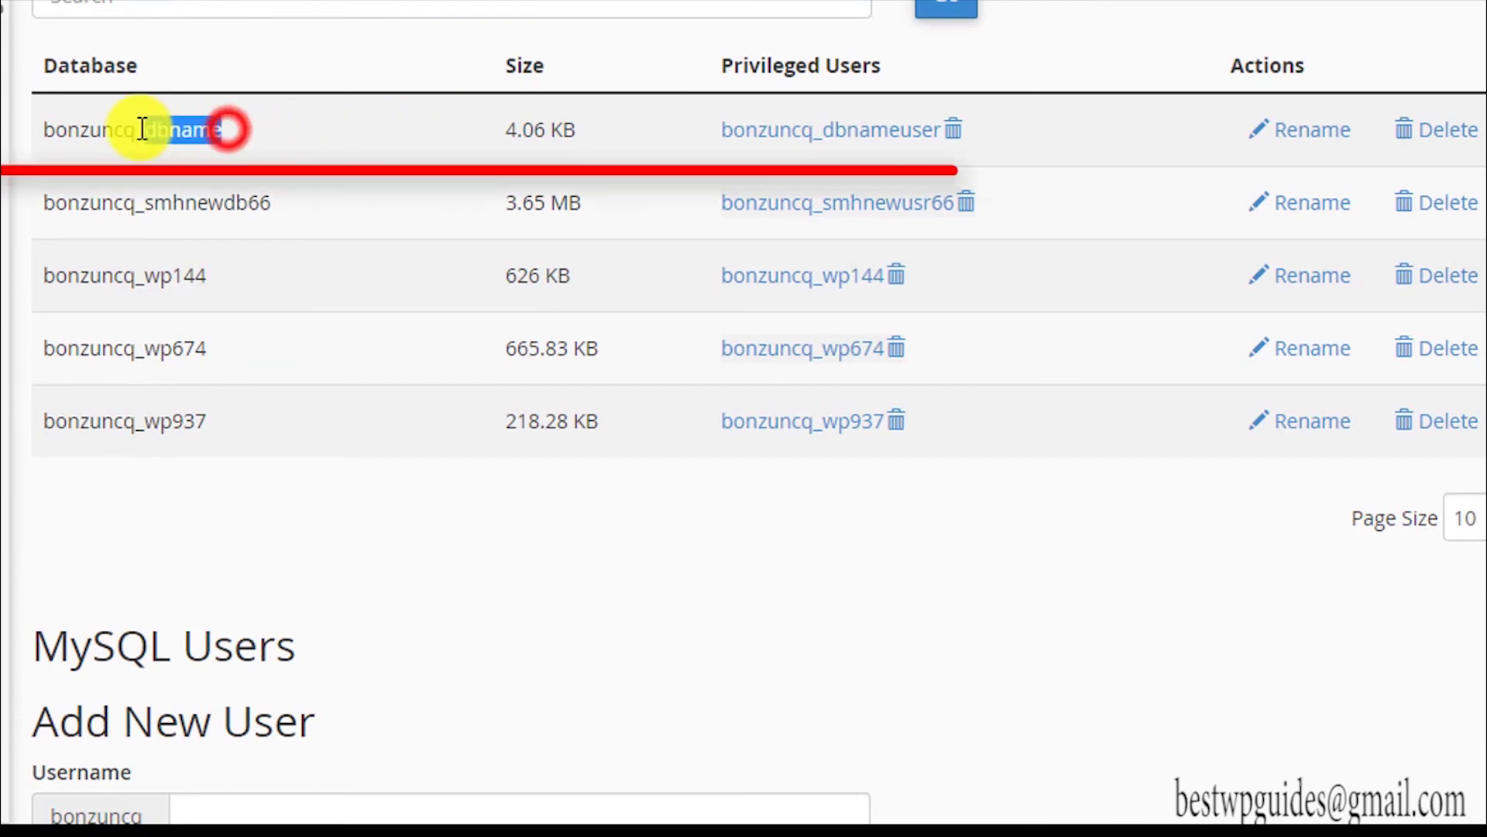
{"action": "left_click", "coordinate": [616, 128]}
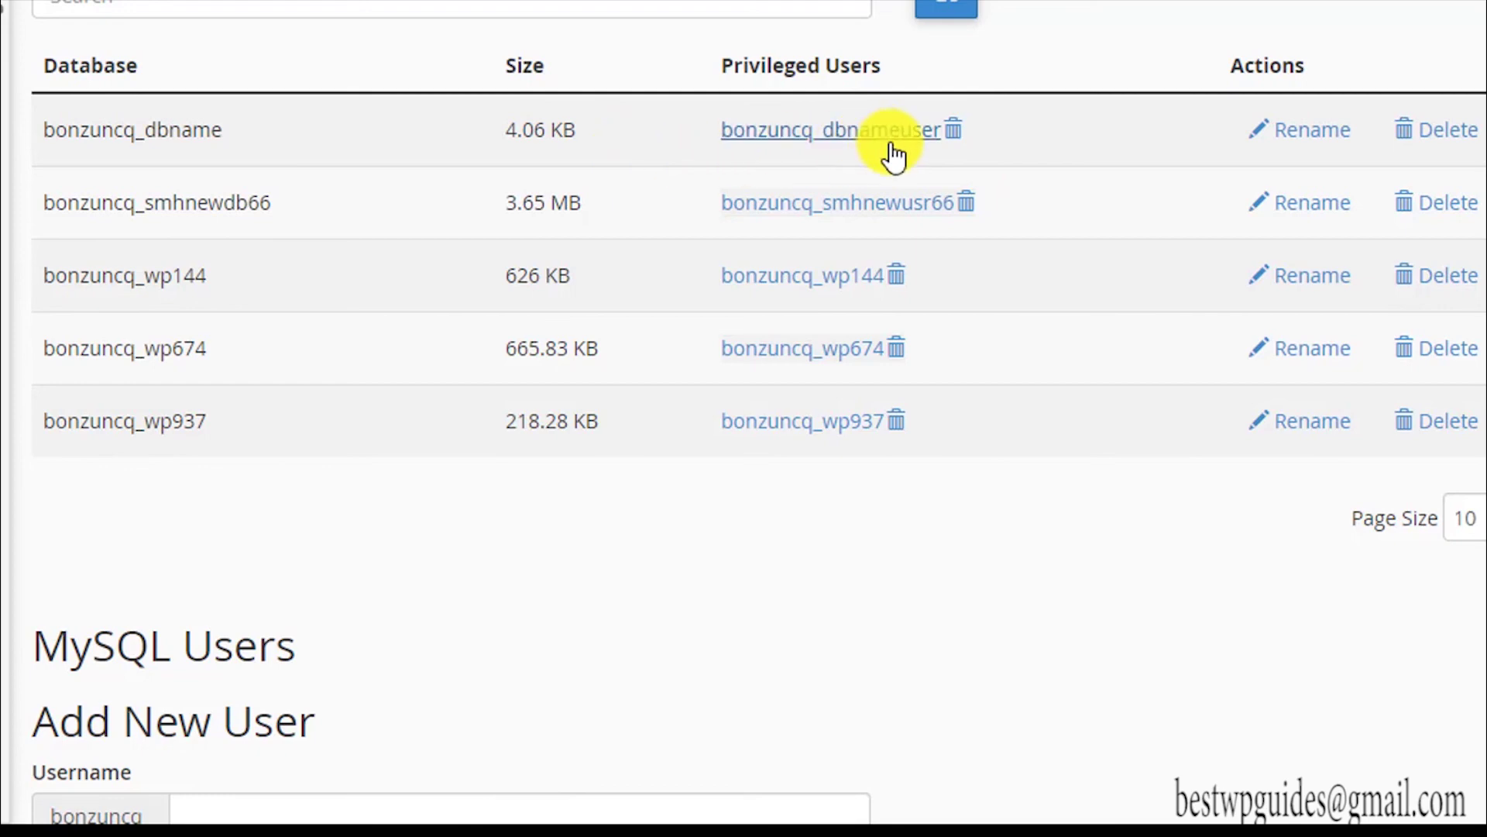
Step: Permanently delete the bonzuncq_dbname database and return to the database management page
{"action": "left_click", "coordinate": [1422, 136]}
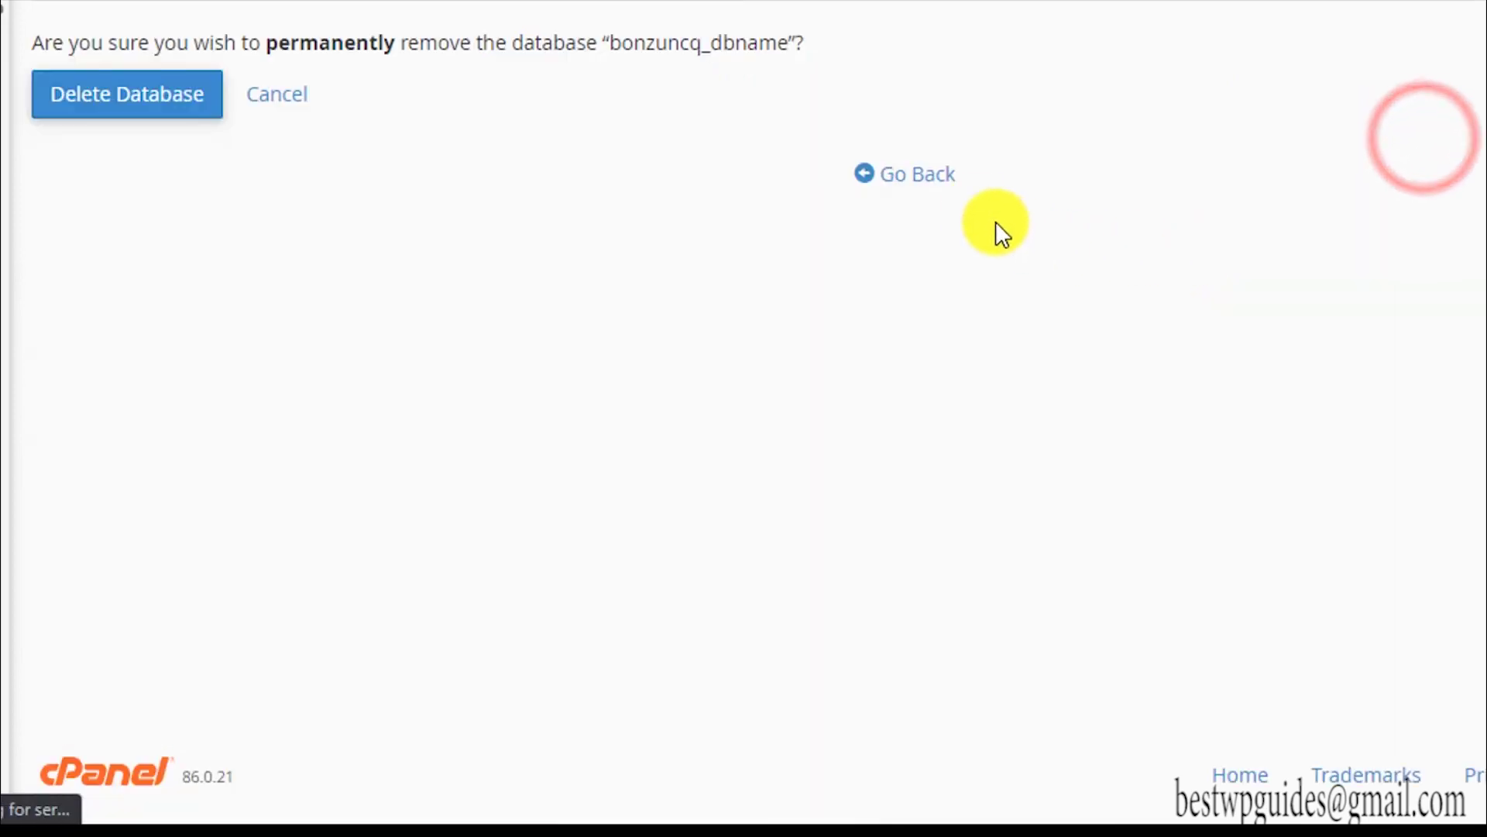
{"action": "left_click", "coordinate": [122, 86]}
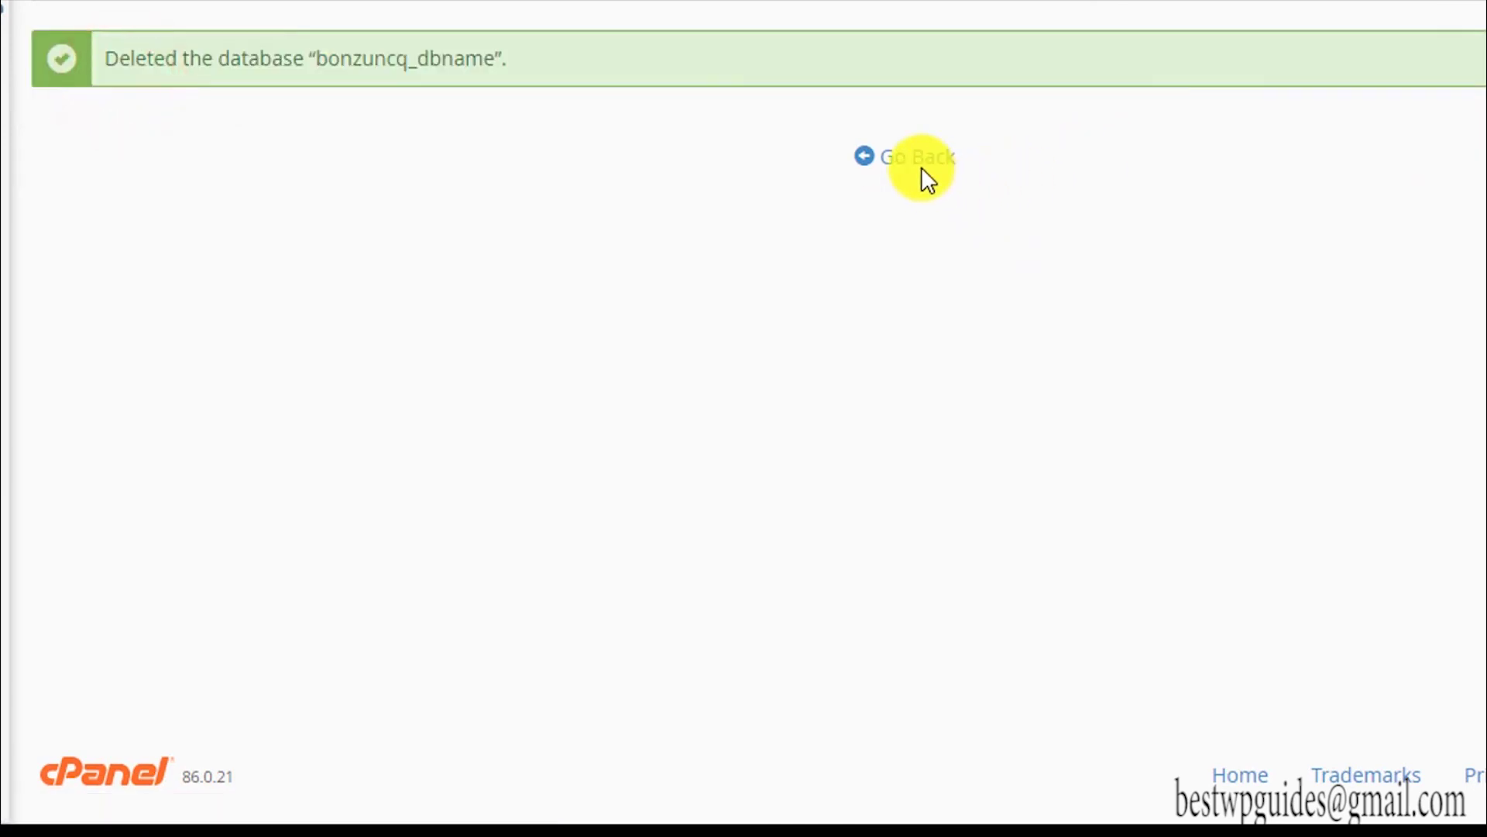
{"action": "left_click", "coordinate": [901, 155]}
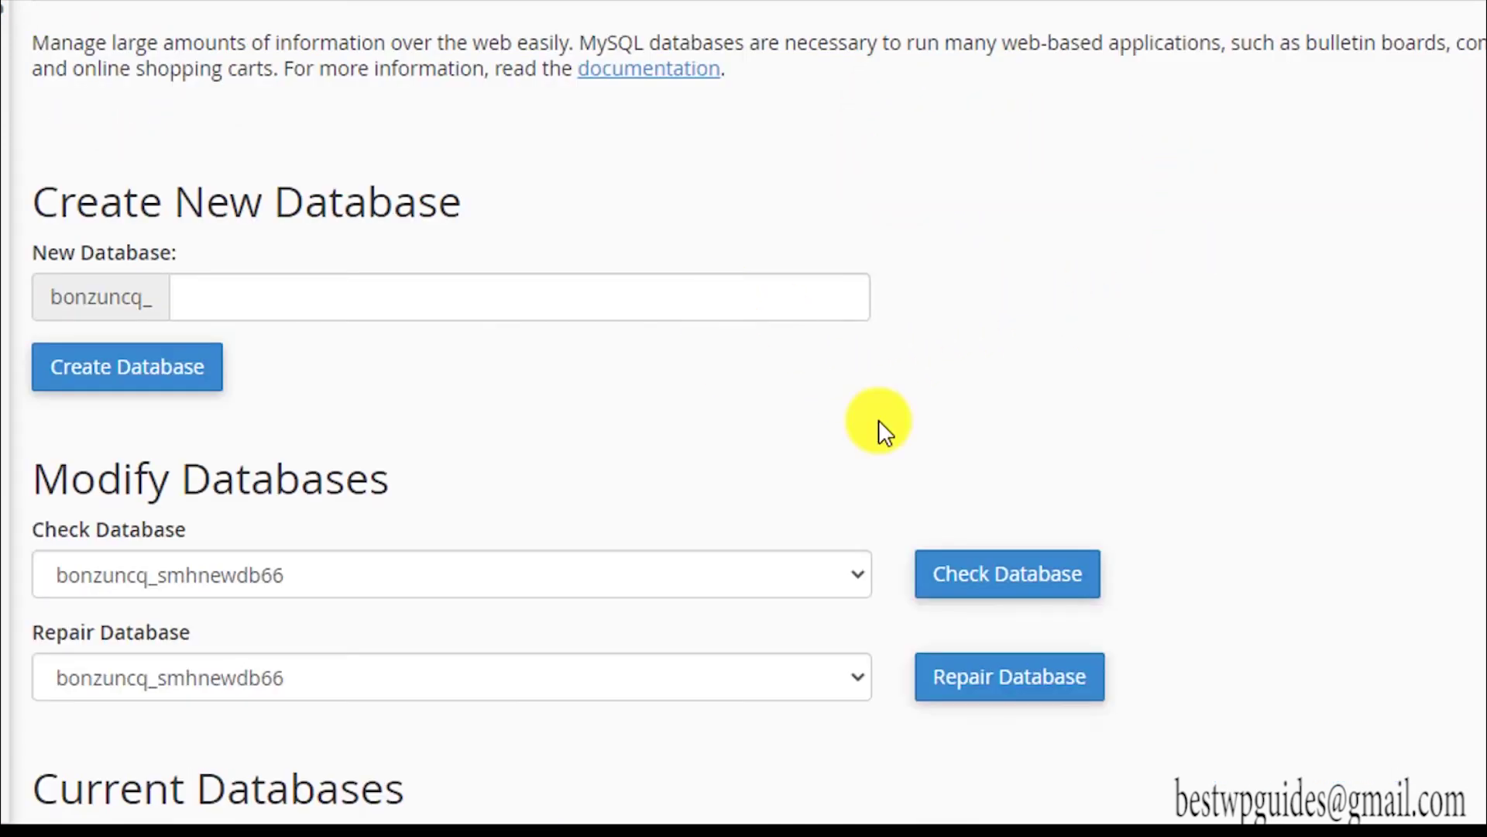
Step: Check the list of current databases and go to the list of current MySQL users
{"action": "scroll", "coordinate": [929, 422], "scroll_direction": "down", "scroll_amount": 10}
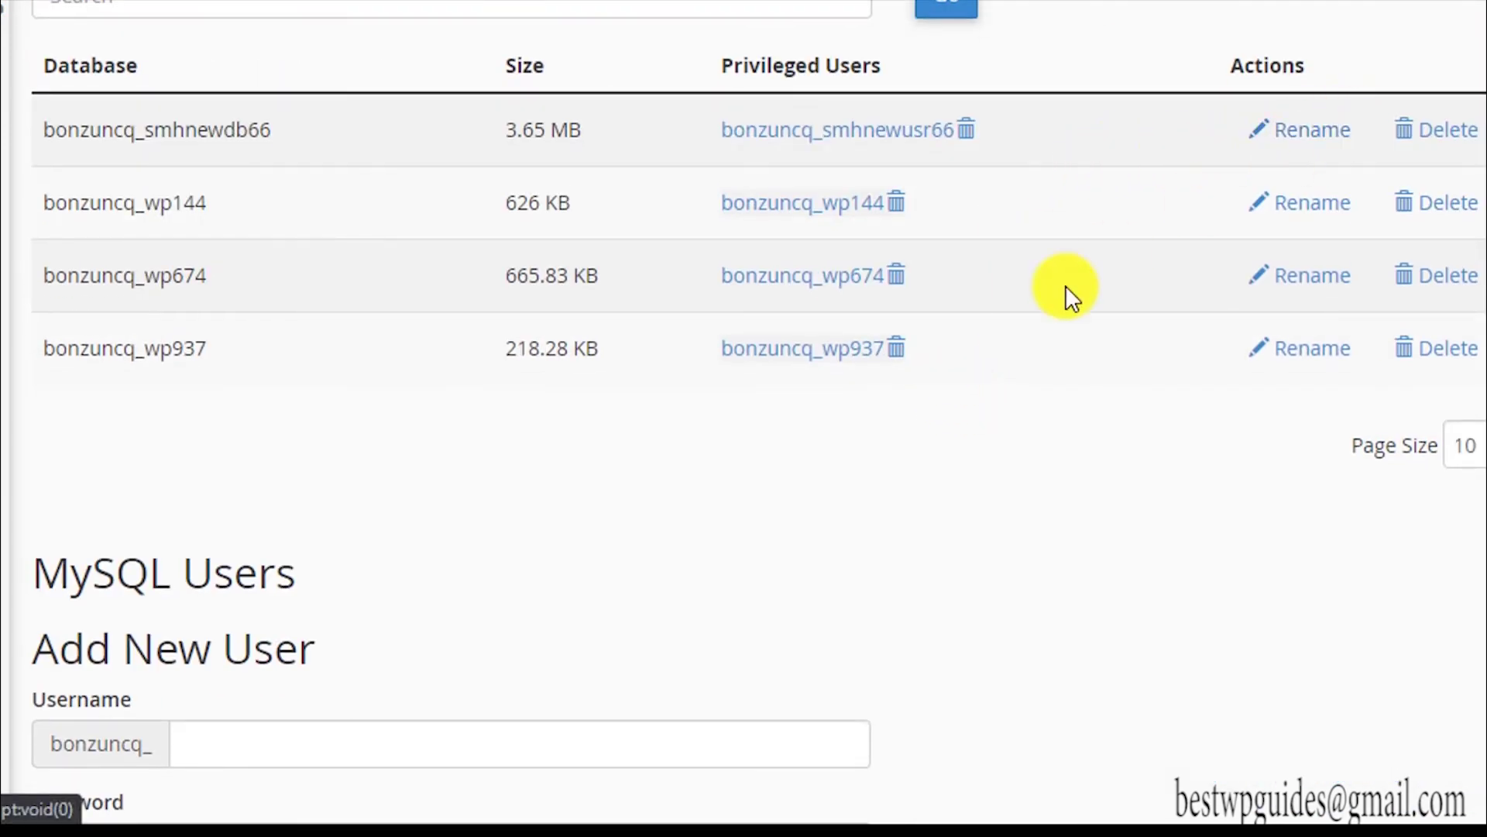
{"action": "scroll", "coordinate": [1059, 305], "scroll_direction": "up", "scroll_amount": 4}
{"action": "scroll", "coordinate": [1056, 295], "scroll_direction": "up", "scroll_amount": 1}
{"action": "scroll", "coordinate": [1055, 295], "scroll_direction": "down", "scroll_amount": 11}
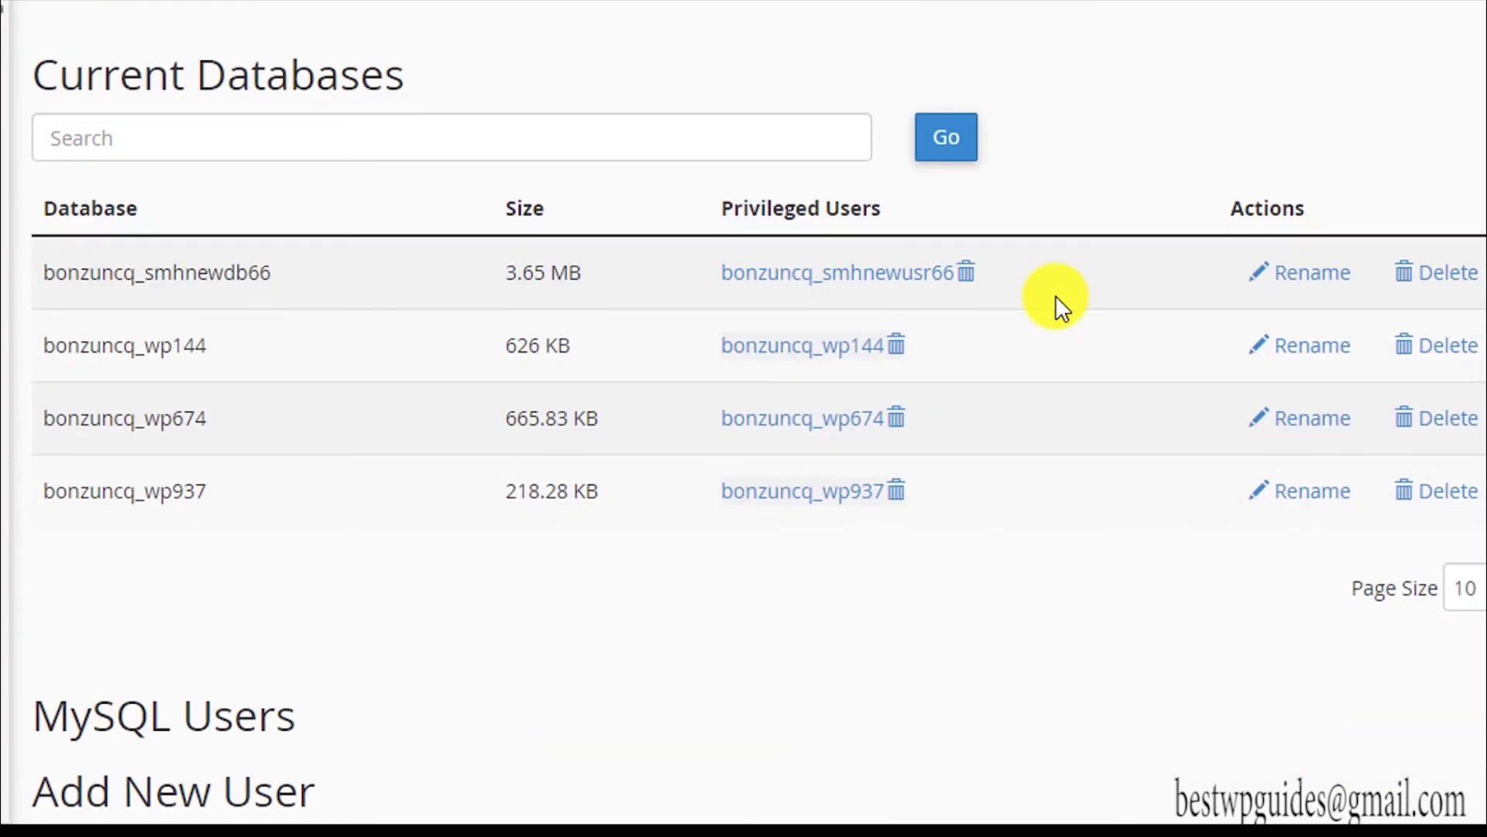
{"action": "scroll", "coordinate": [1055, 295], "scroll_direction": "down", "scroll_amount": 10}
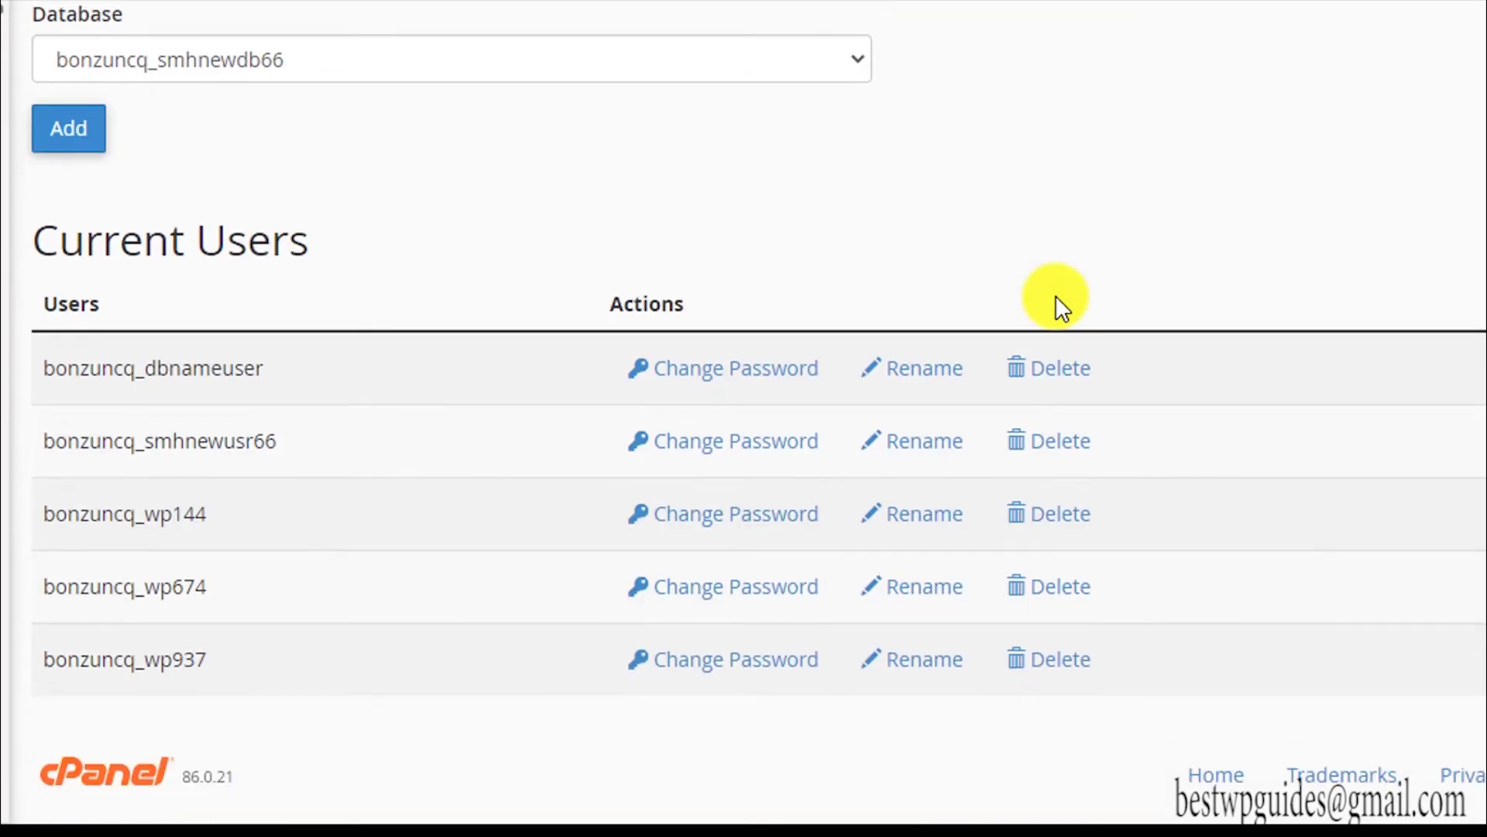
Step: Permanently delete the MySQL user bonzuncq_dbnameuser and return to the database management page
{"action": "left_click", "coordinate": [1046, 366]}
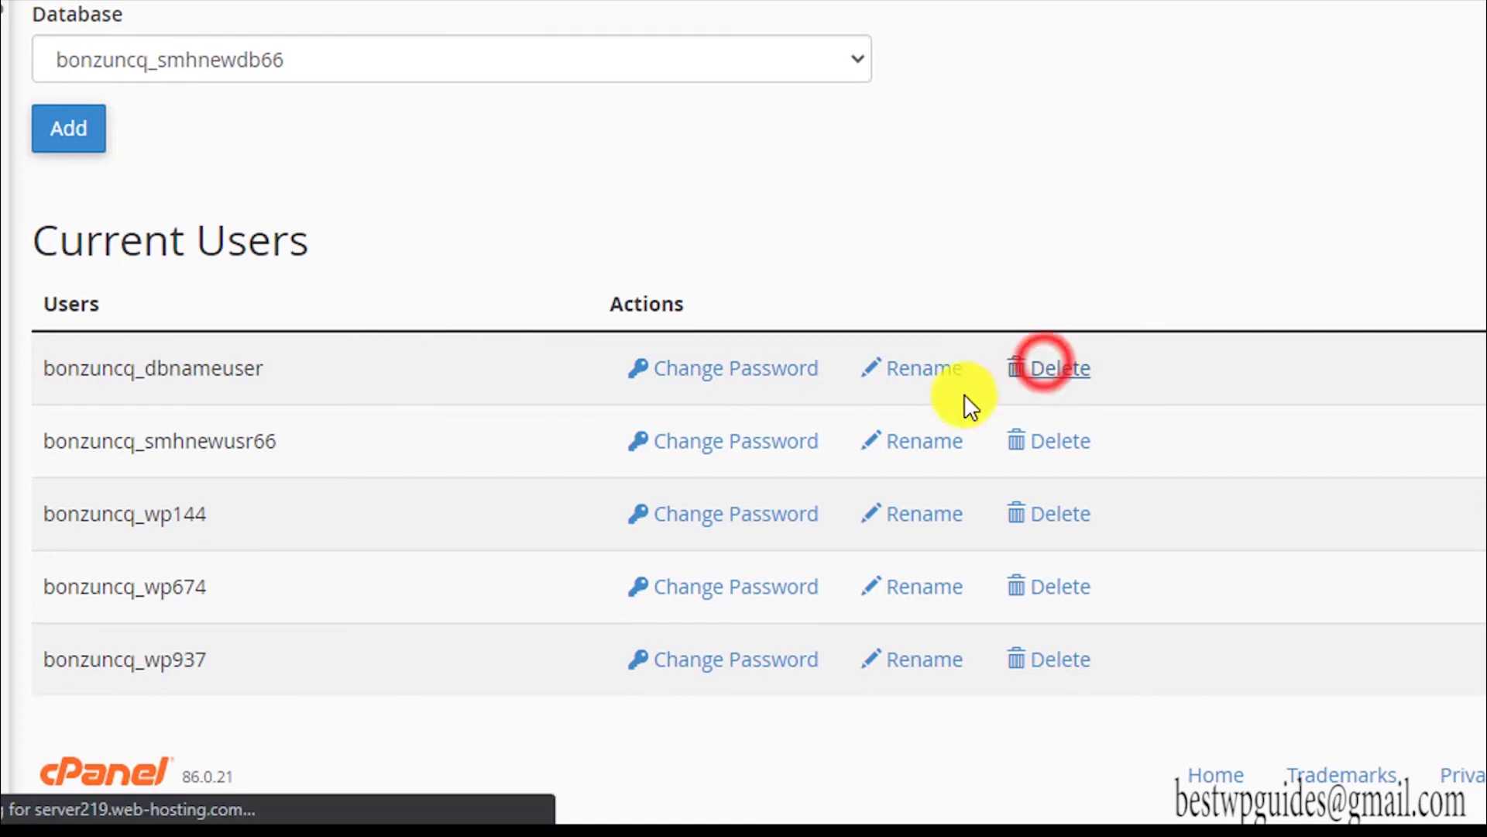
{"action": "left_click", "coordinate": [101, 159]}
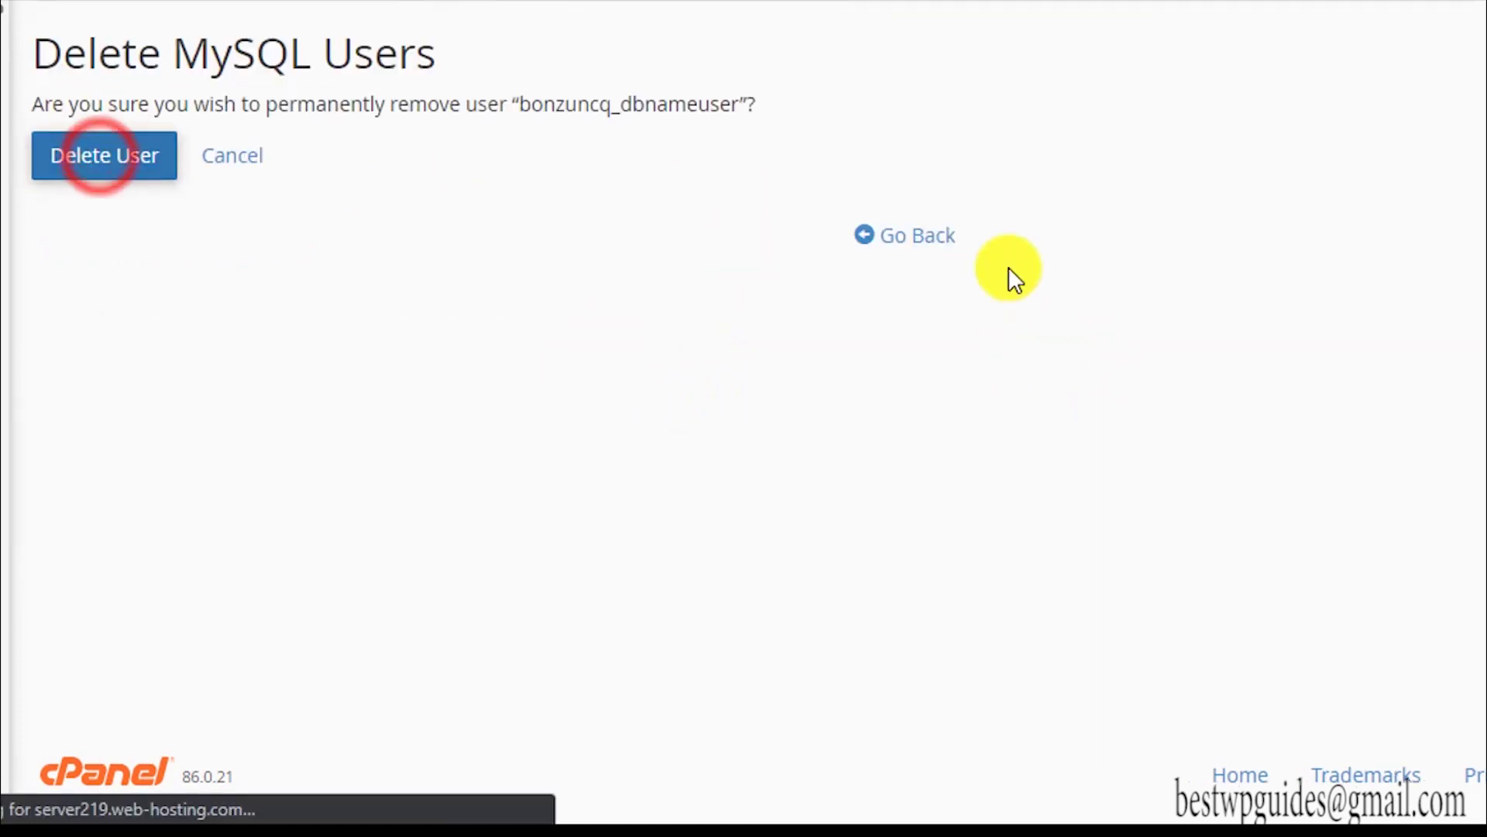
{"action": "left_click", "coordinate": [936, 222]}
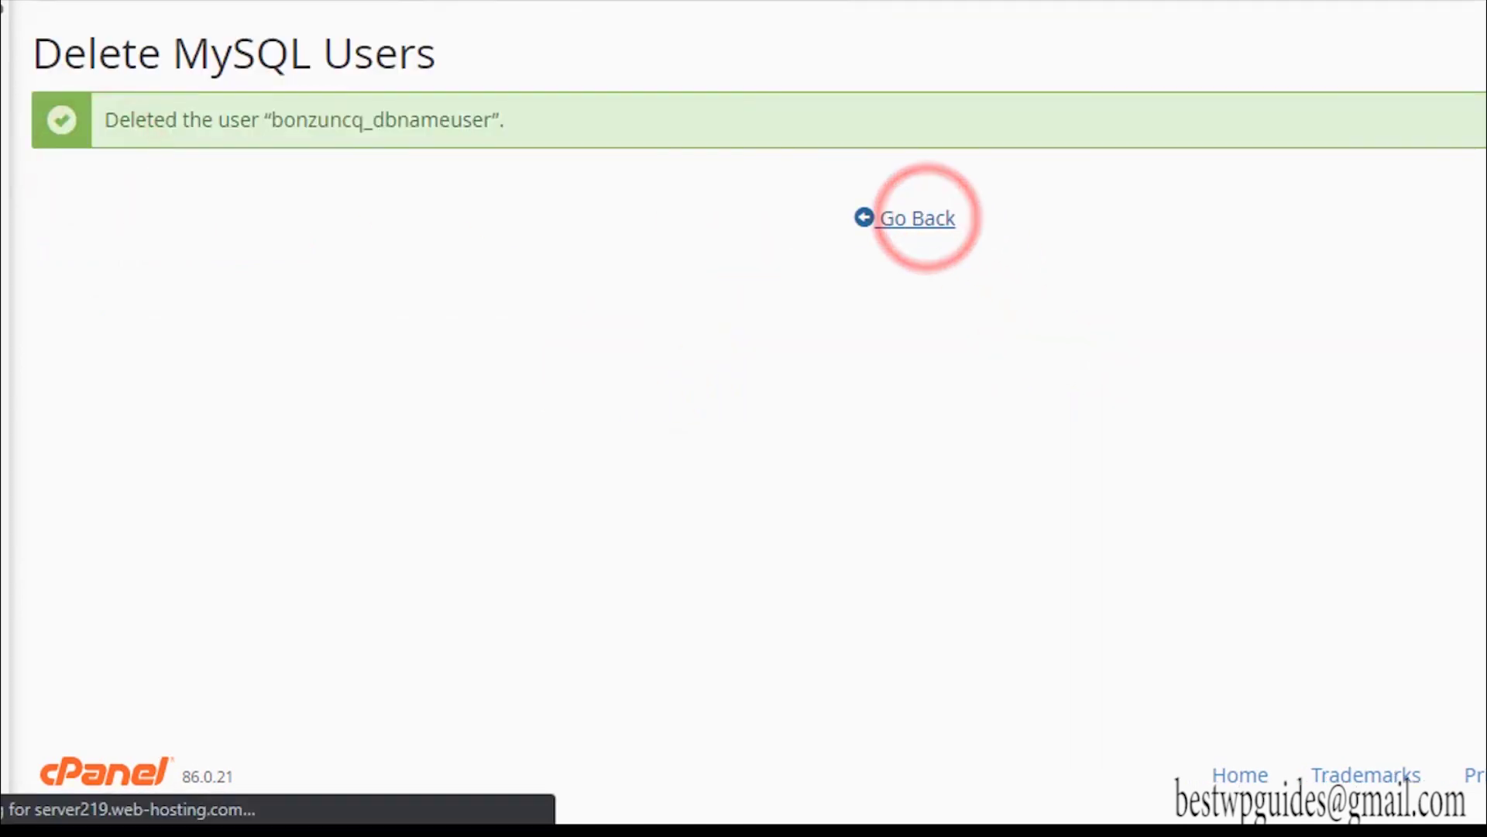
Step: Go back to the cPanel home page and open the MySQL Database Wizard to view its database creation step
{"action": "left_click", "coordinate": [4, 47]}
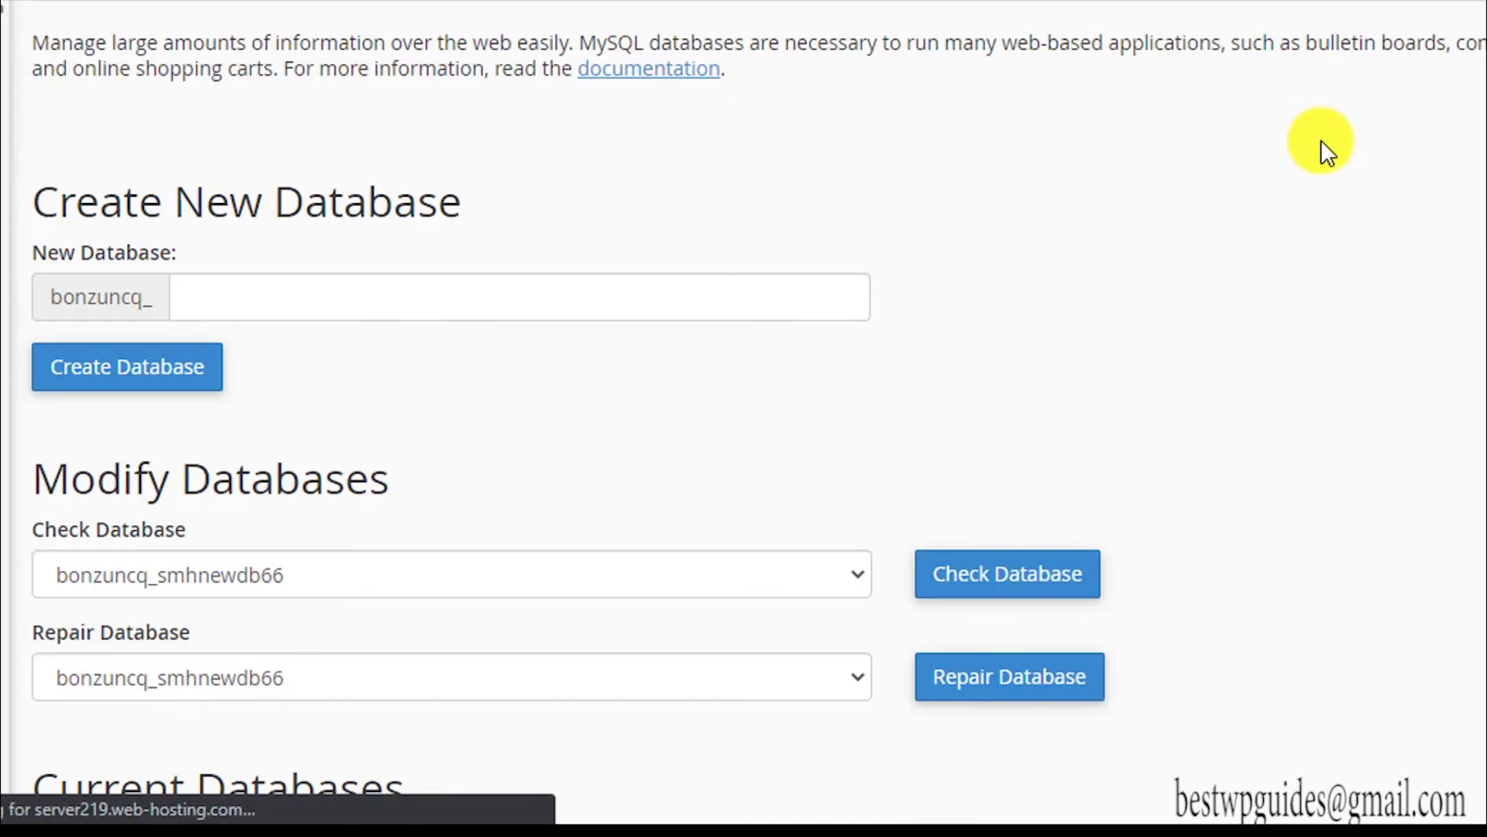
{"action": "scroll", "coordinate": [1270, 161], "scroll_direction": "down", "scroll_amount": 10}
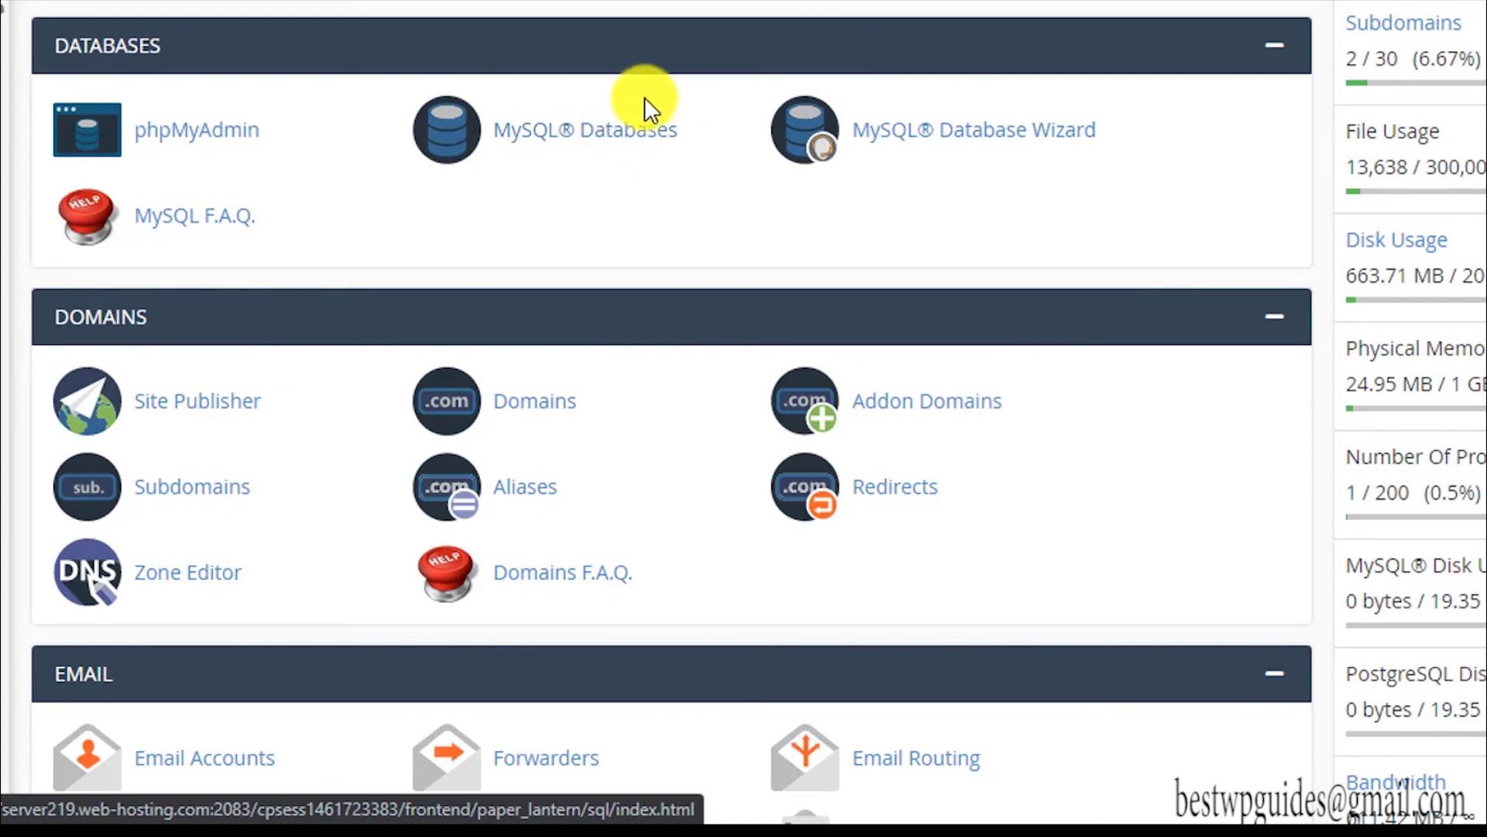
{"action": "left_click", "coordinate": [907, 132]}
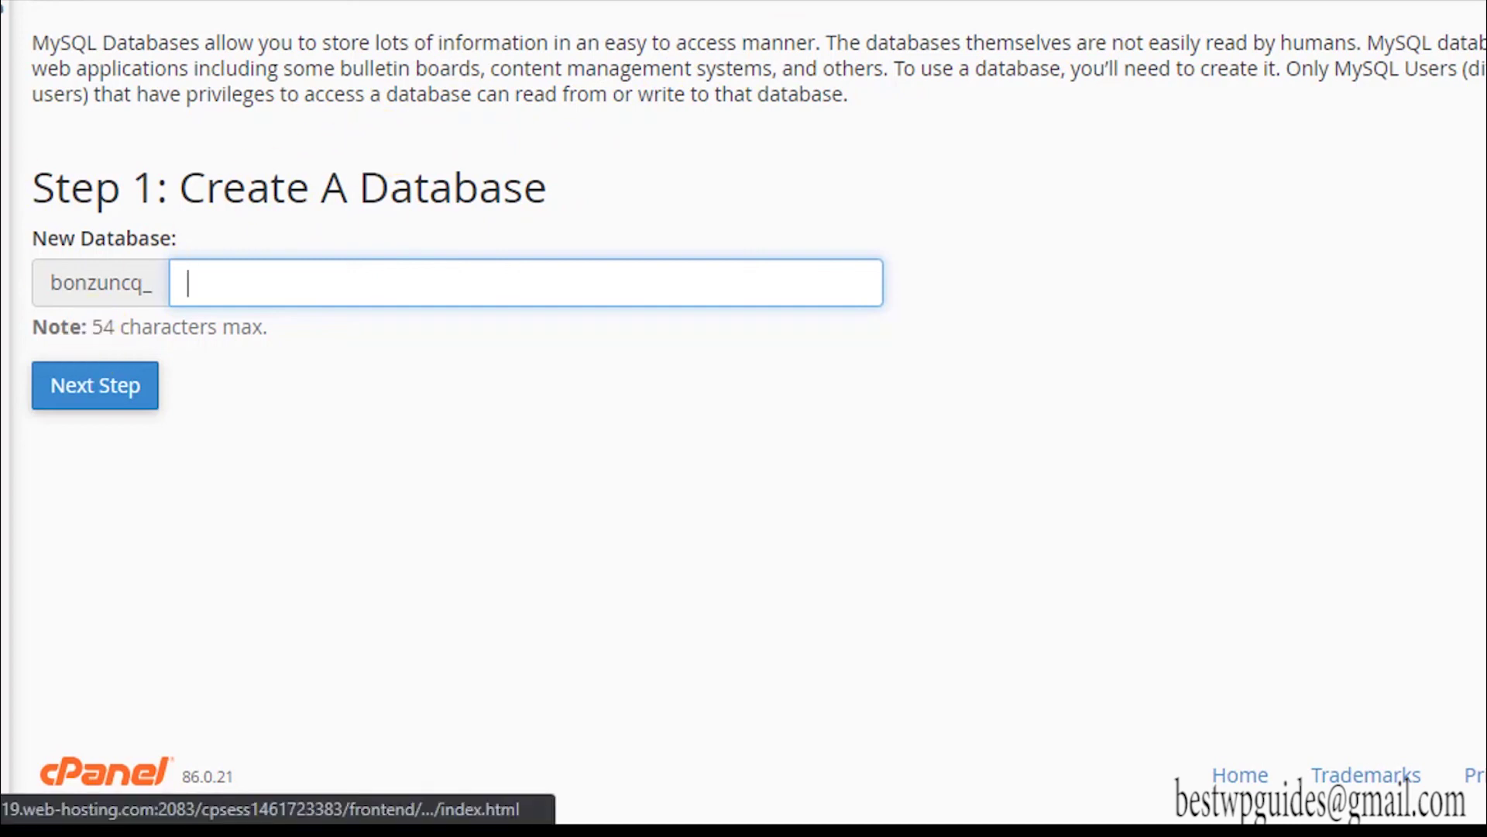
Step: Leave the wizard for the cPanel home page and look over the Databases, Domains and Email tools
{"action": "left_click", "coordinate": [6, 193]}
{"action": "scroll", "coordinate": [610, 384], "scroll_direction": "down", "scroll_amount": 9}
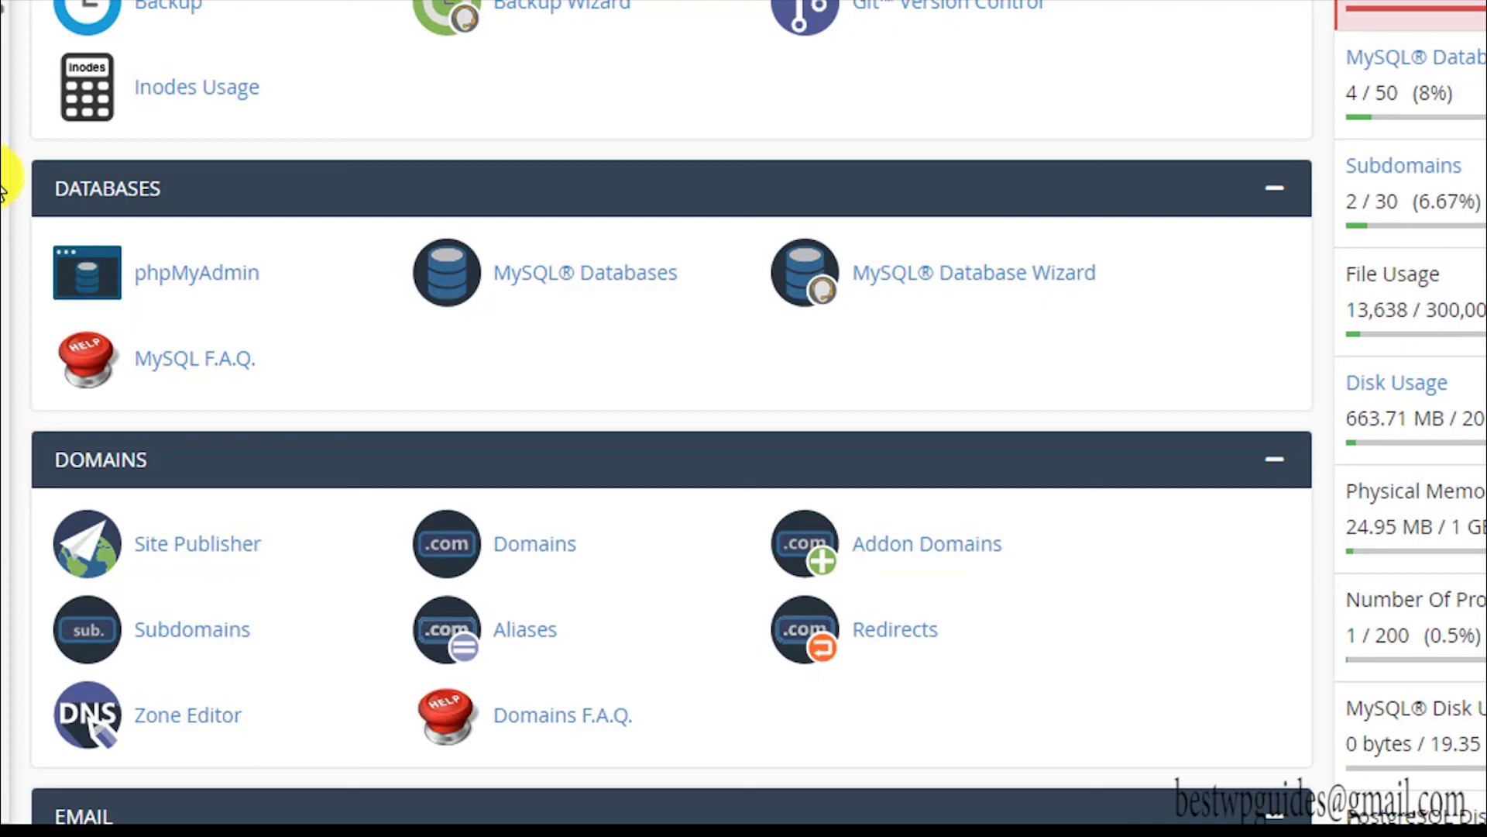
{"action": "scroll", "coordinate": [3, 186], "scroll_direction": "down", "scroll_amount": 5}
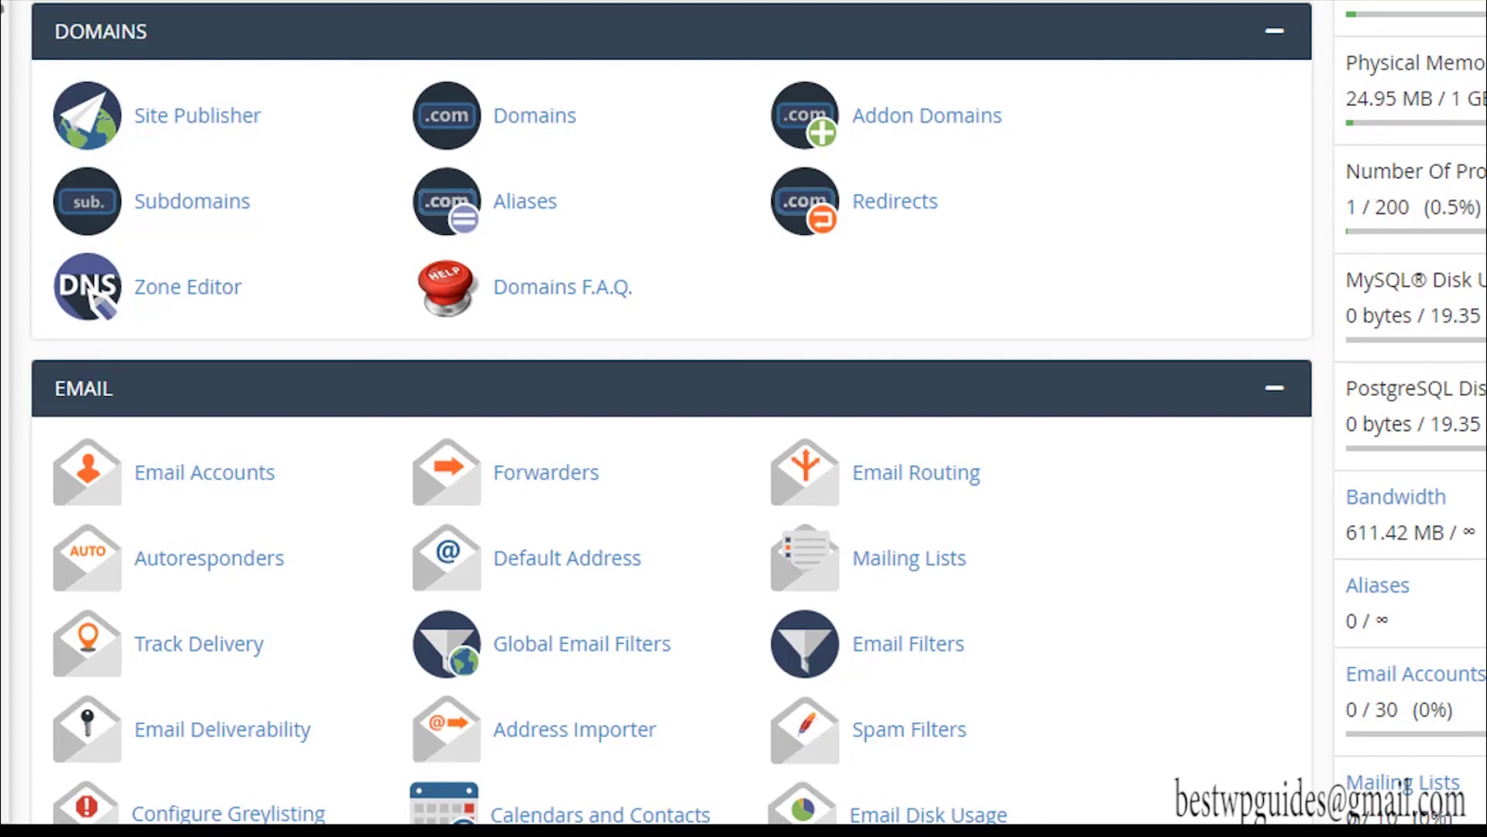
{"action": "scroll", "coordinate": [2, 6], "scroll_direction": "up", "scroll_amount": 5}
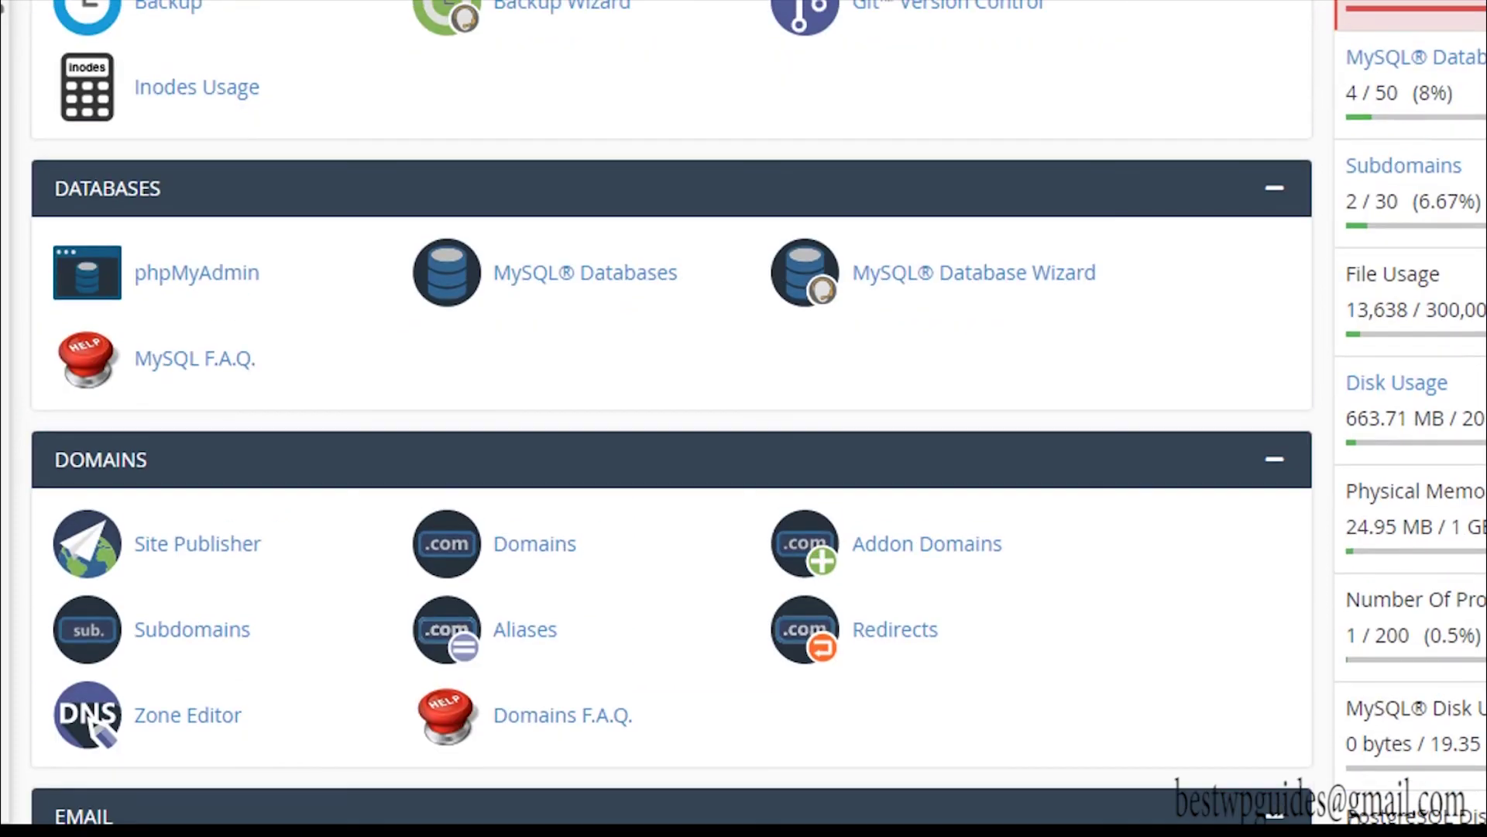